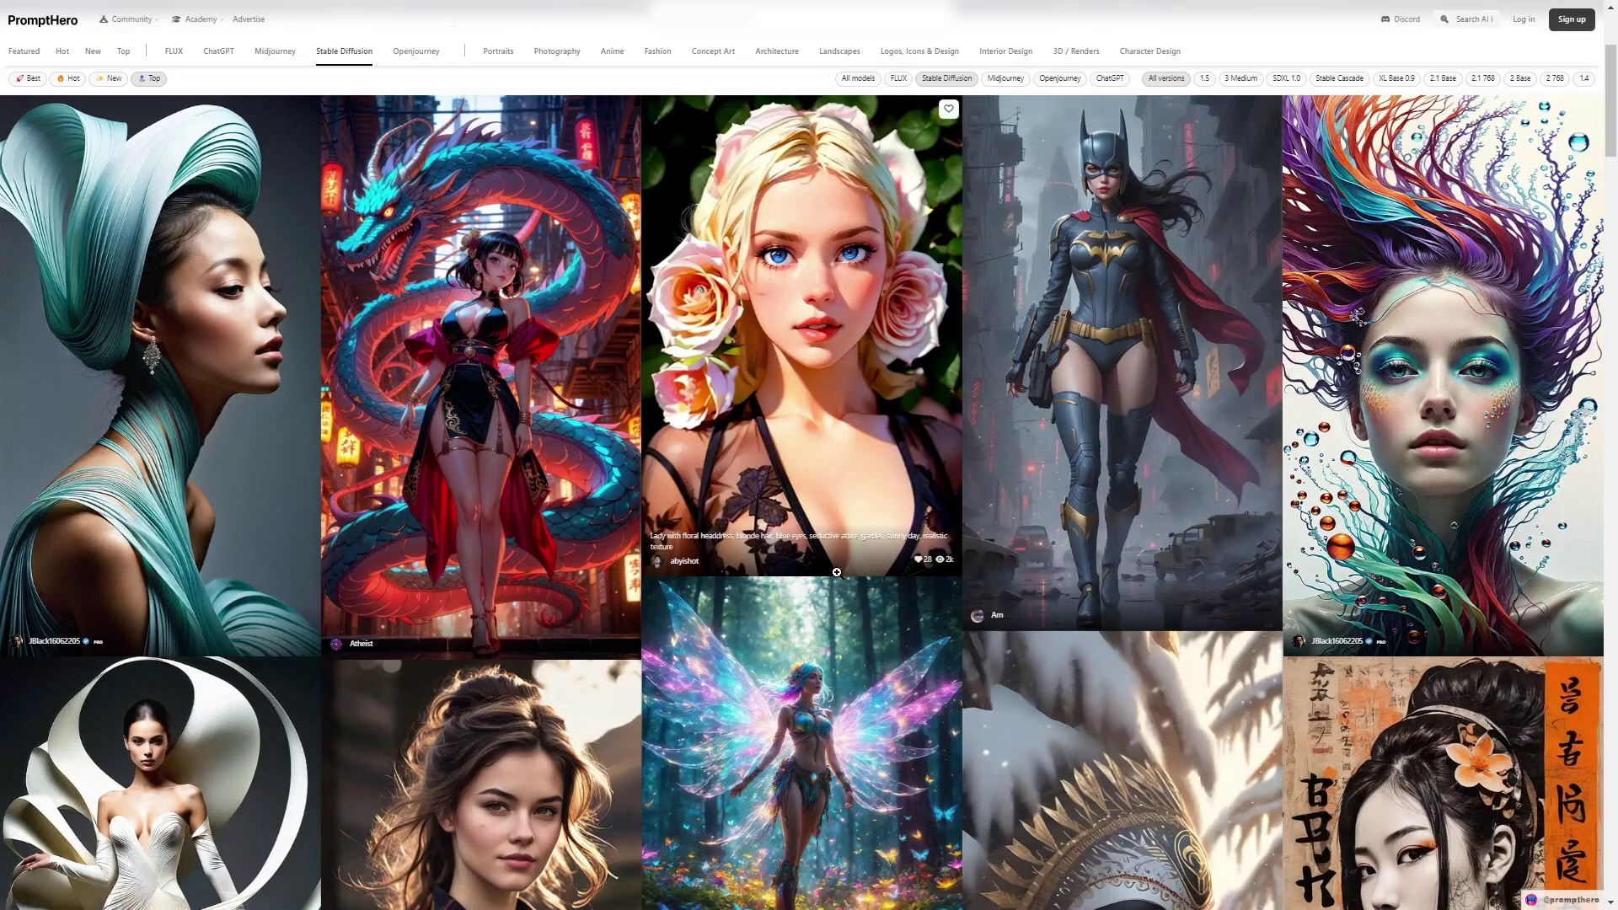
# - Scroll further down the PromptHero Stable Diffusion gallery to view more generated images
pyautogui.scroll(-1, 1157, 549)
pyautogui.scroll(-12, 1157, 548)
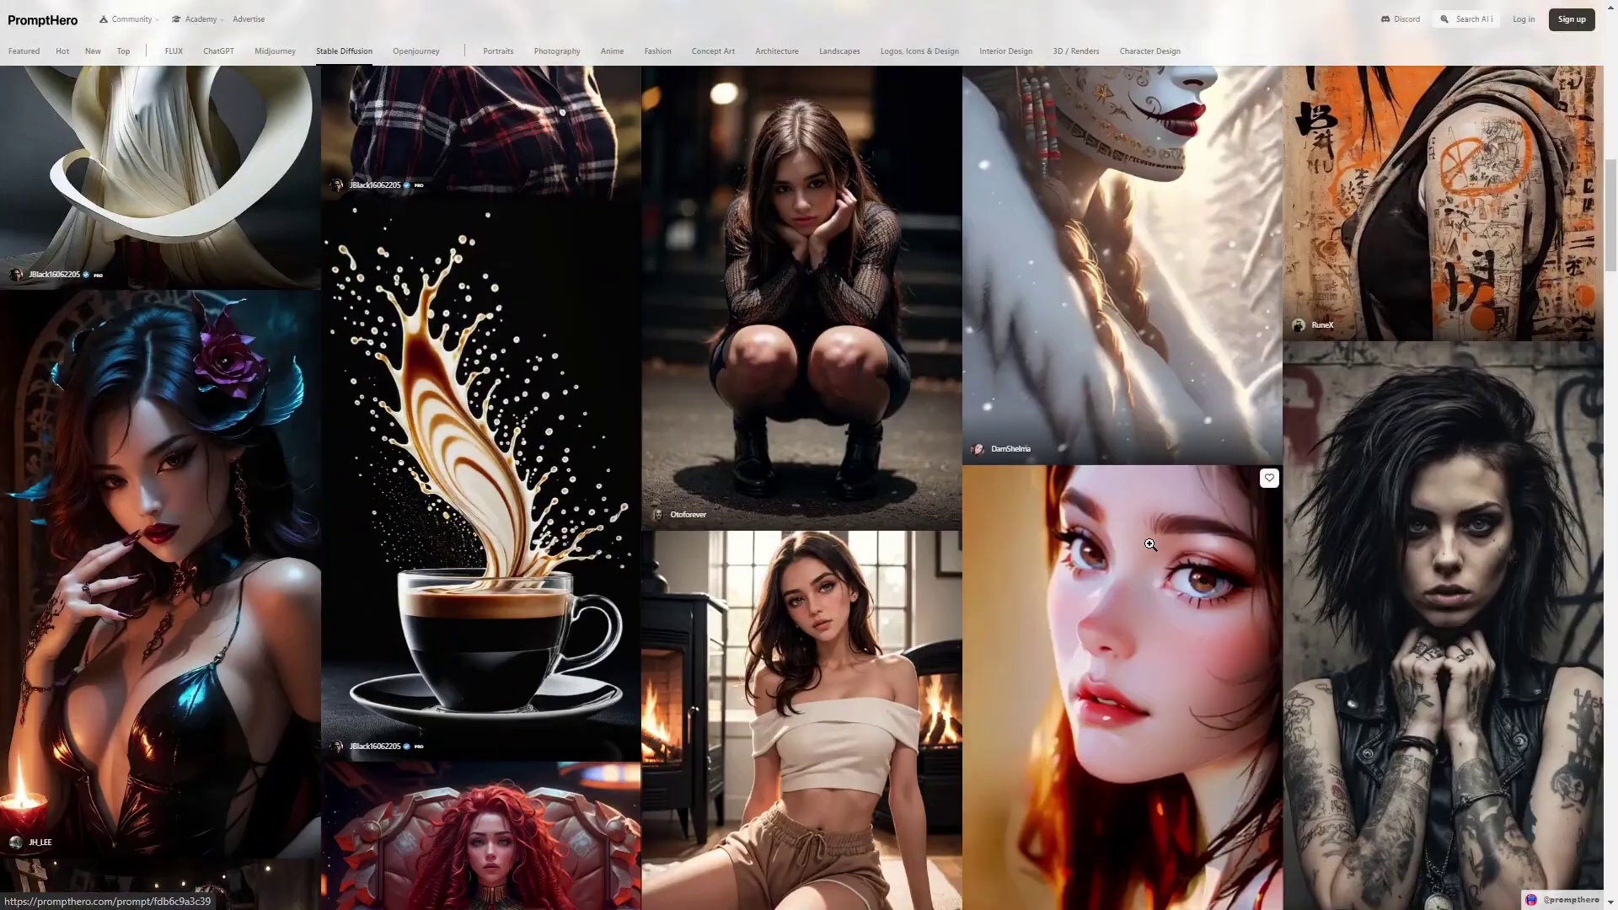
pyautogui.scroll(-7, 1151, 544)
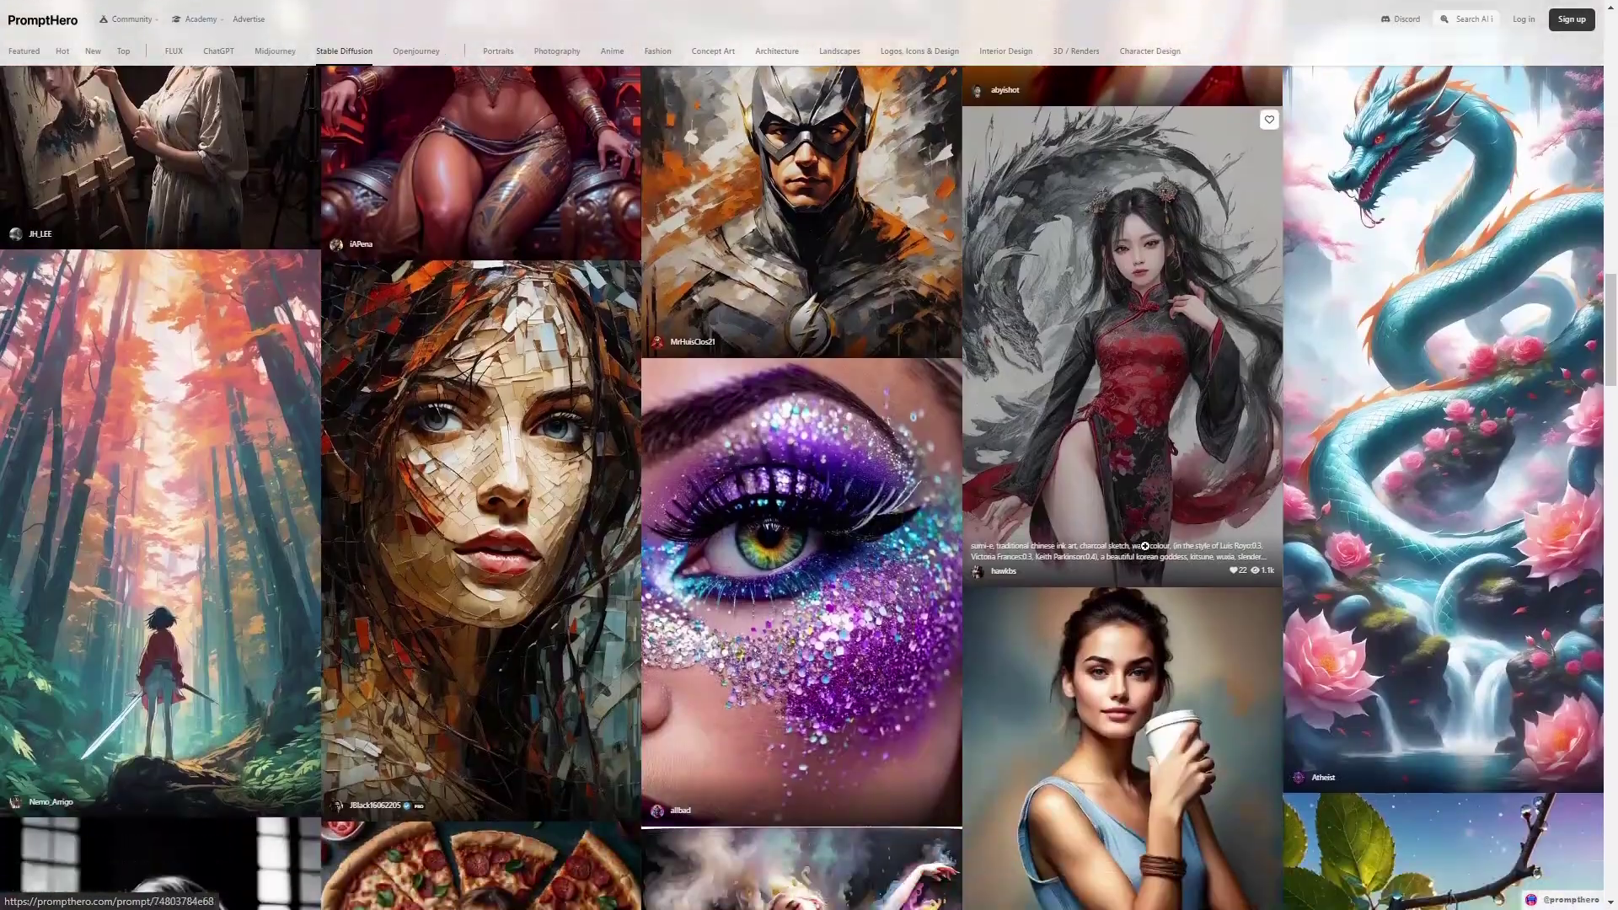
pyautogui.scroll(-5, 1145, 546)
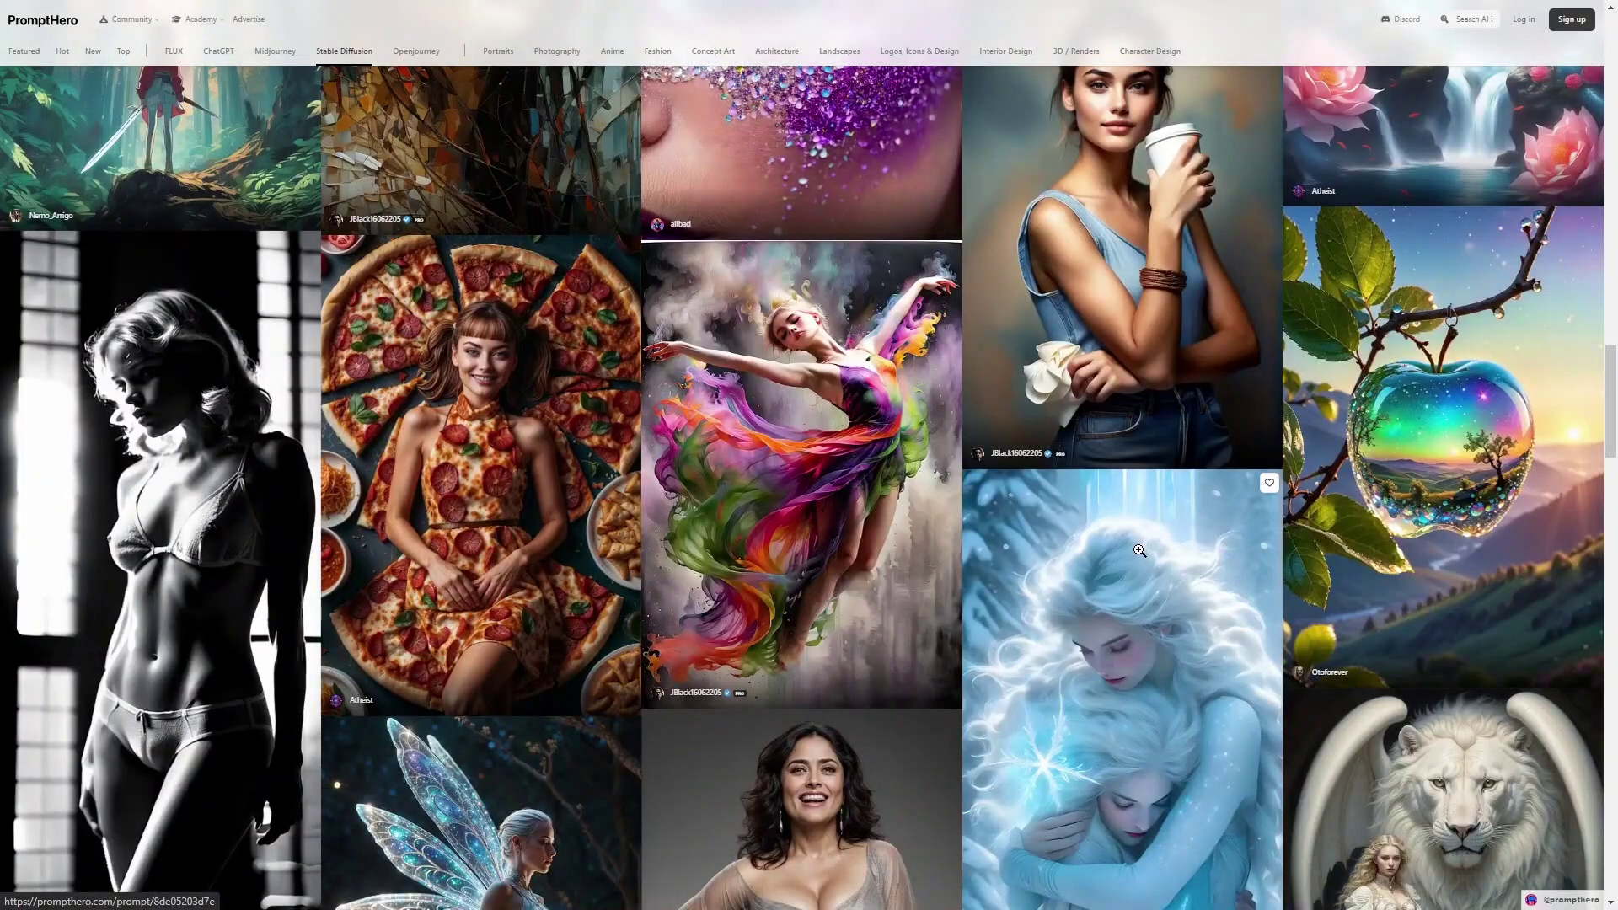
pyautogui.scroll(-6, 679, 538)
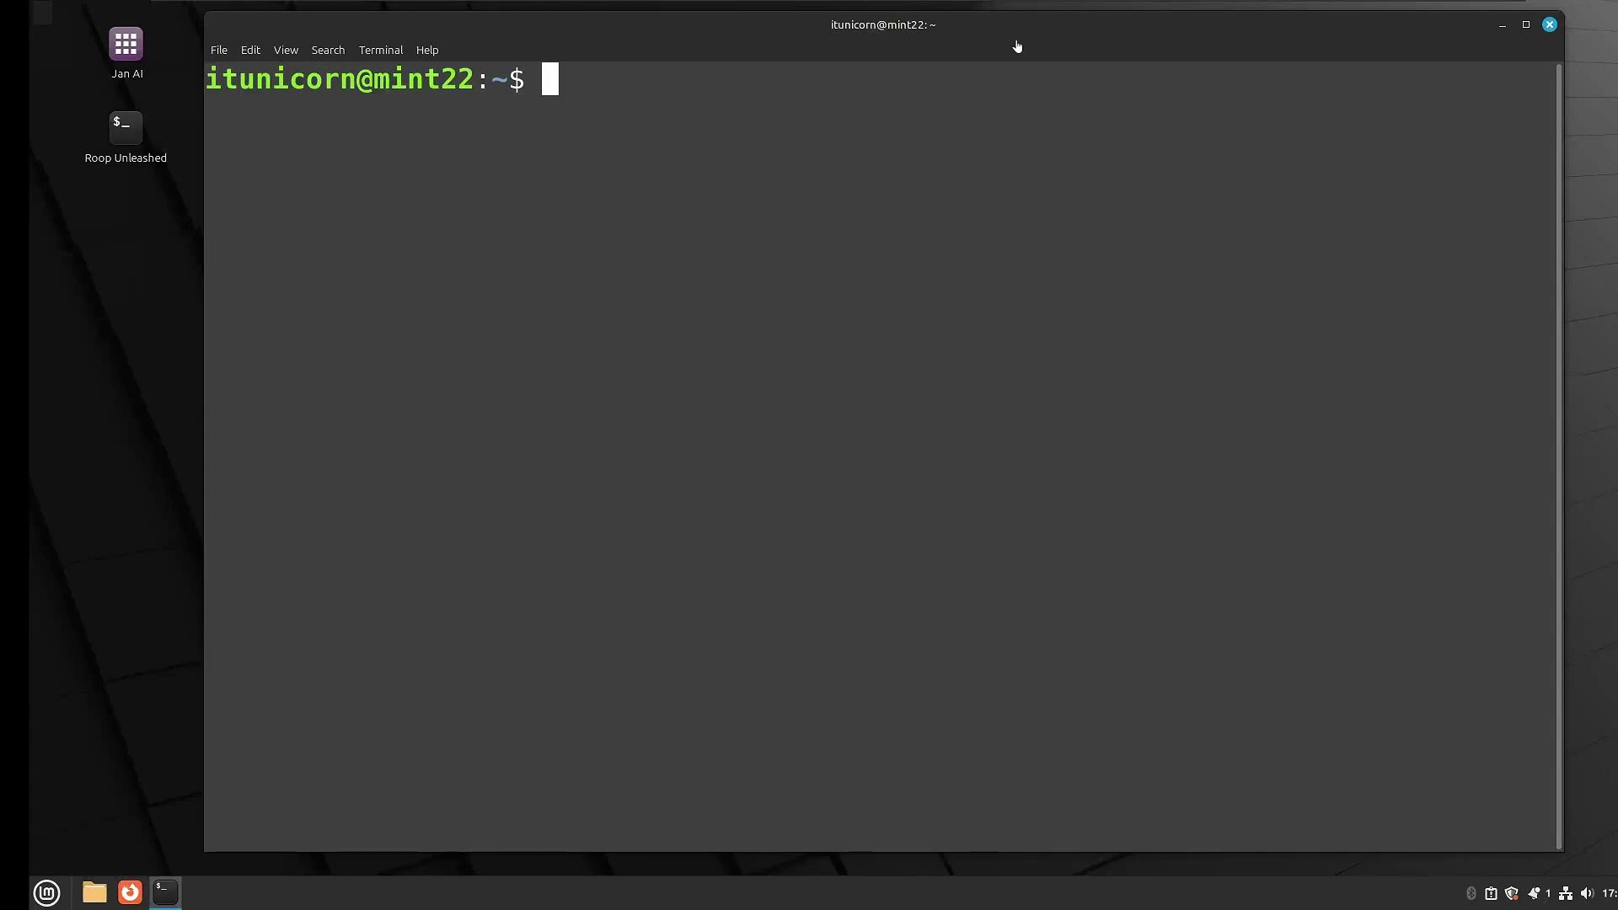
# - Add the ppa:deadsnakes/ppa repository with sudo add-apt-repository and confirm it
pyautogui.write('sudo add-apt-repository ppa:deadsnakes')
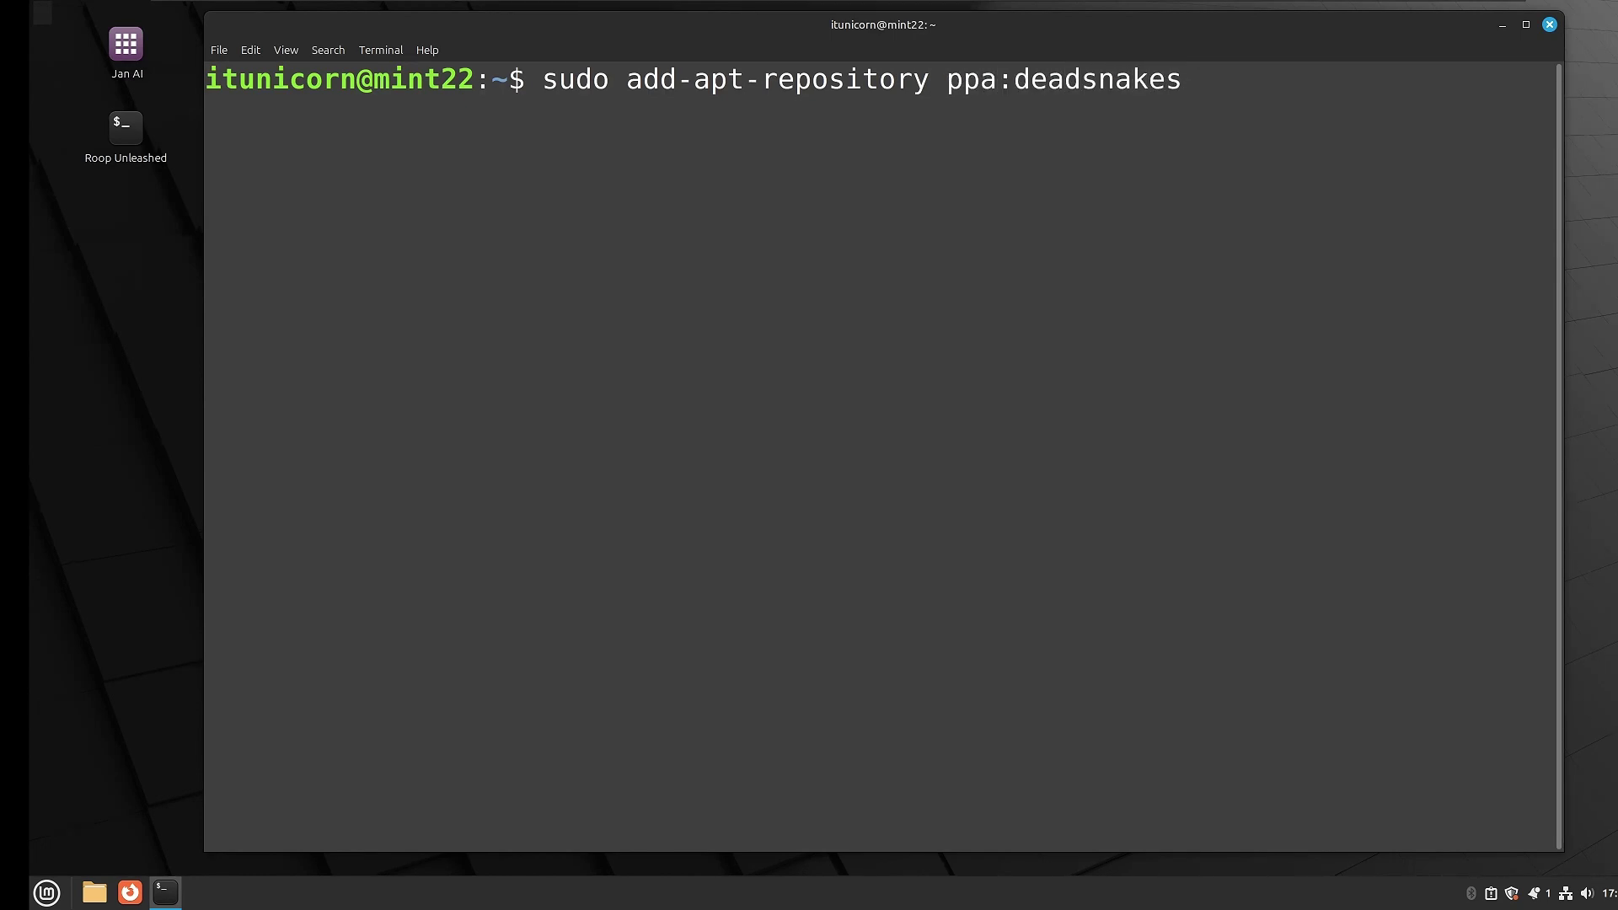
pyautogui.write('/ppa')
pyautogui.press('Return')
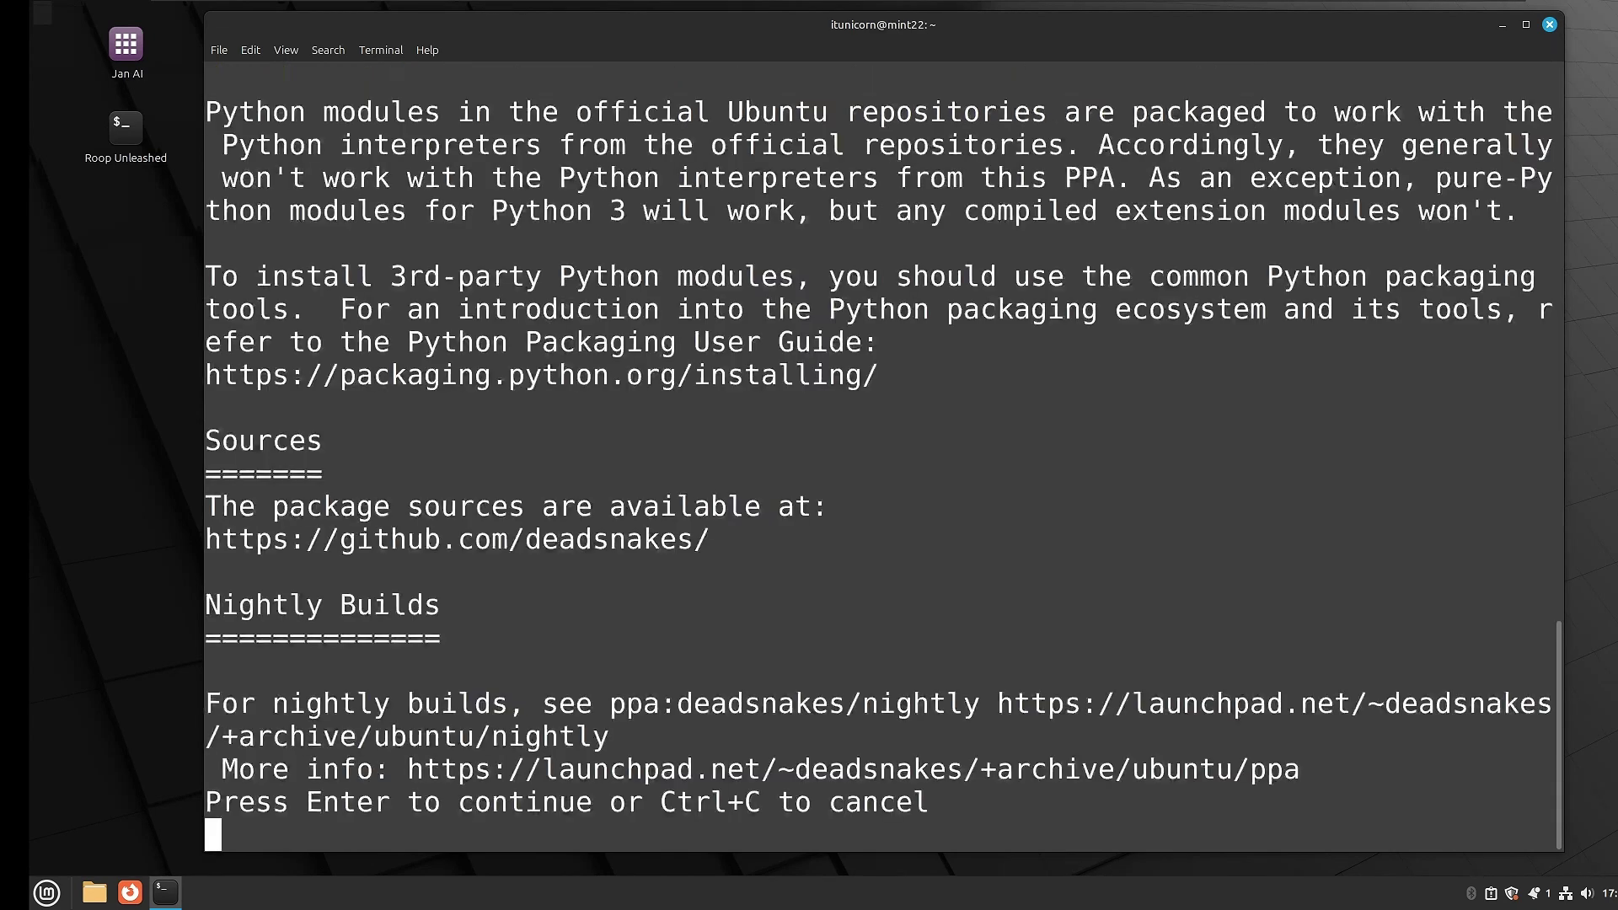
pyautogui.press('Return')
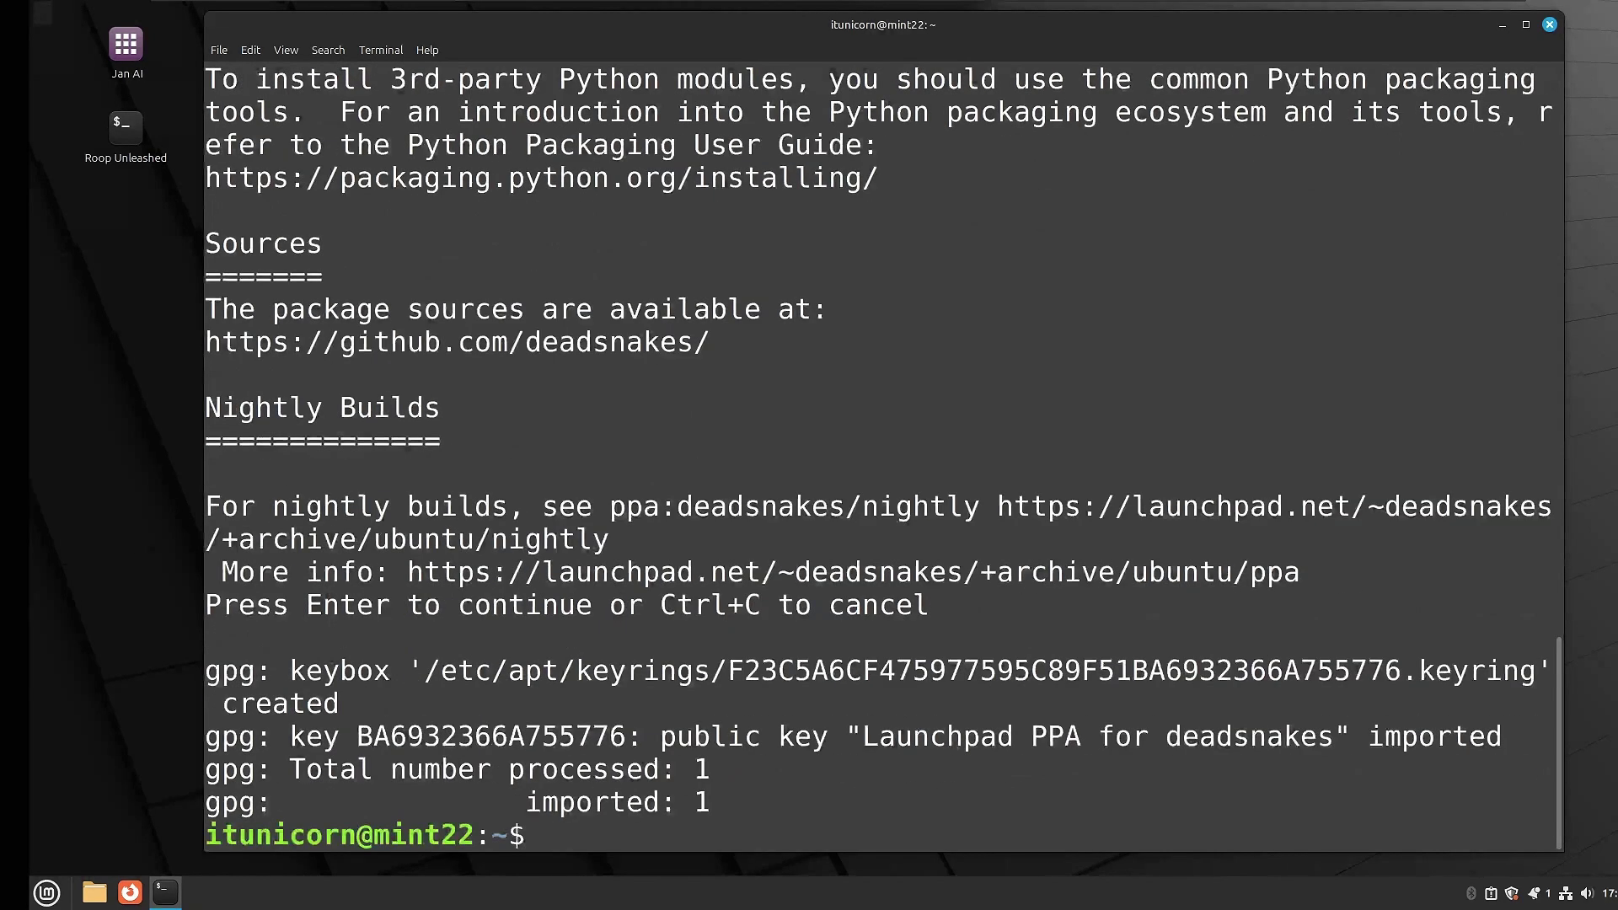
# - Clear the screen and run sudo apt update to refresh package lists
pyautogui.write('clear')
pyautogui.press('Return')
pyautogui.write('sudo apt update')
pyautogui.press('Return')
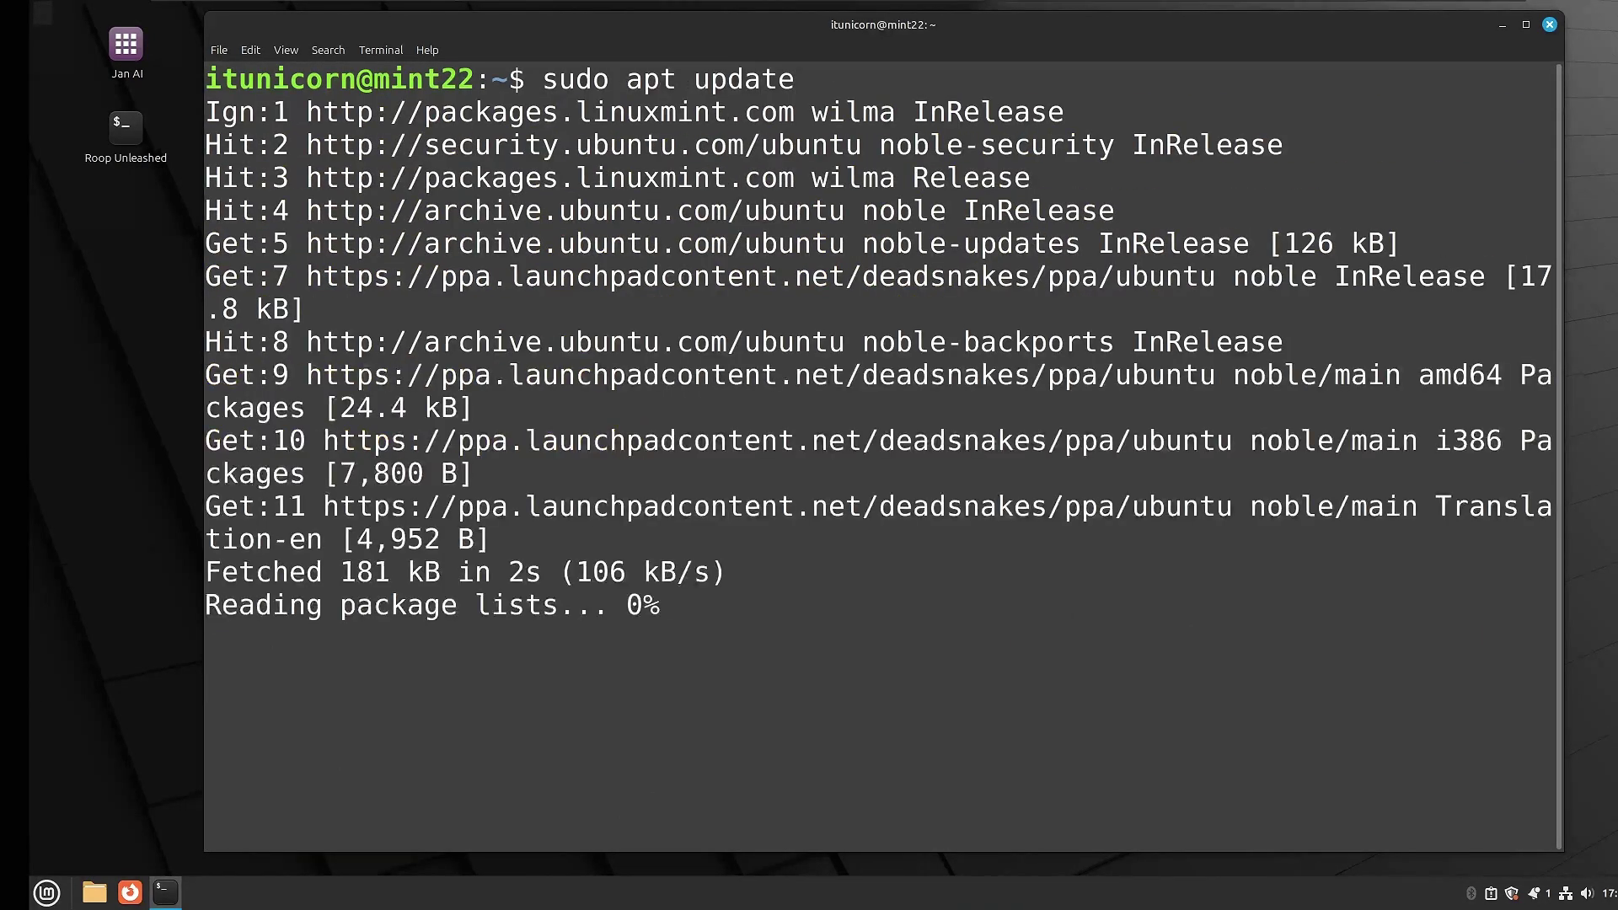
# - Clear the screen and install python3.10 with apt, confirming with y
pyautogui.write('clear')
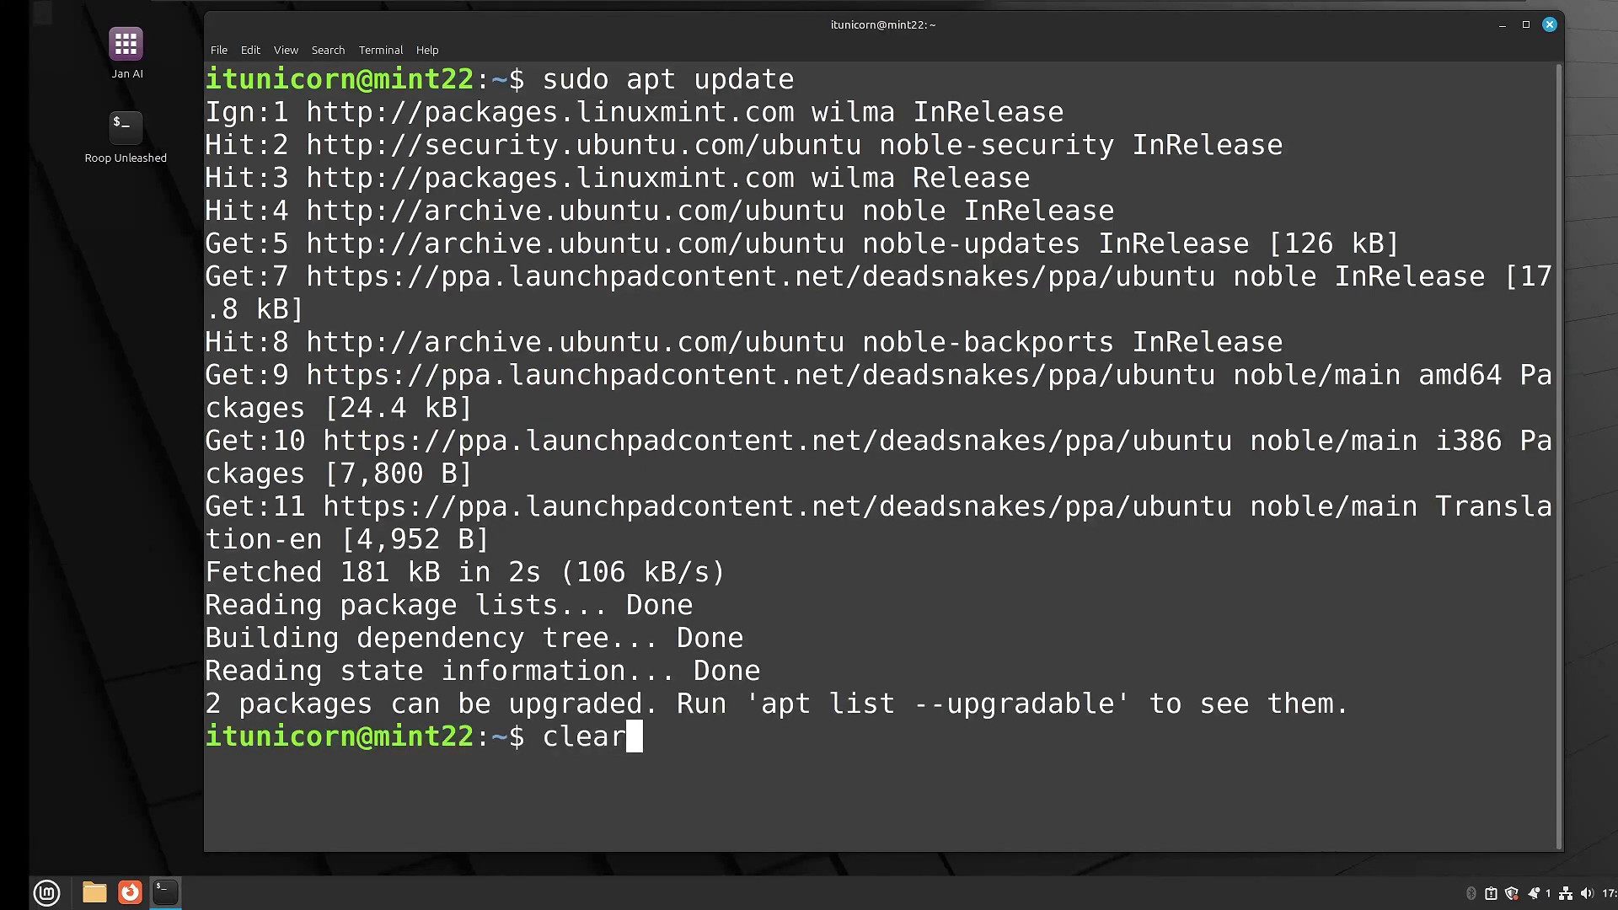
pyautogui.press('Return')
pyautogui.write('sudo apt inst')
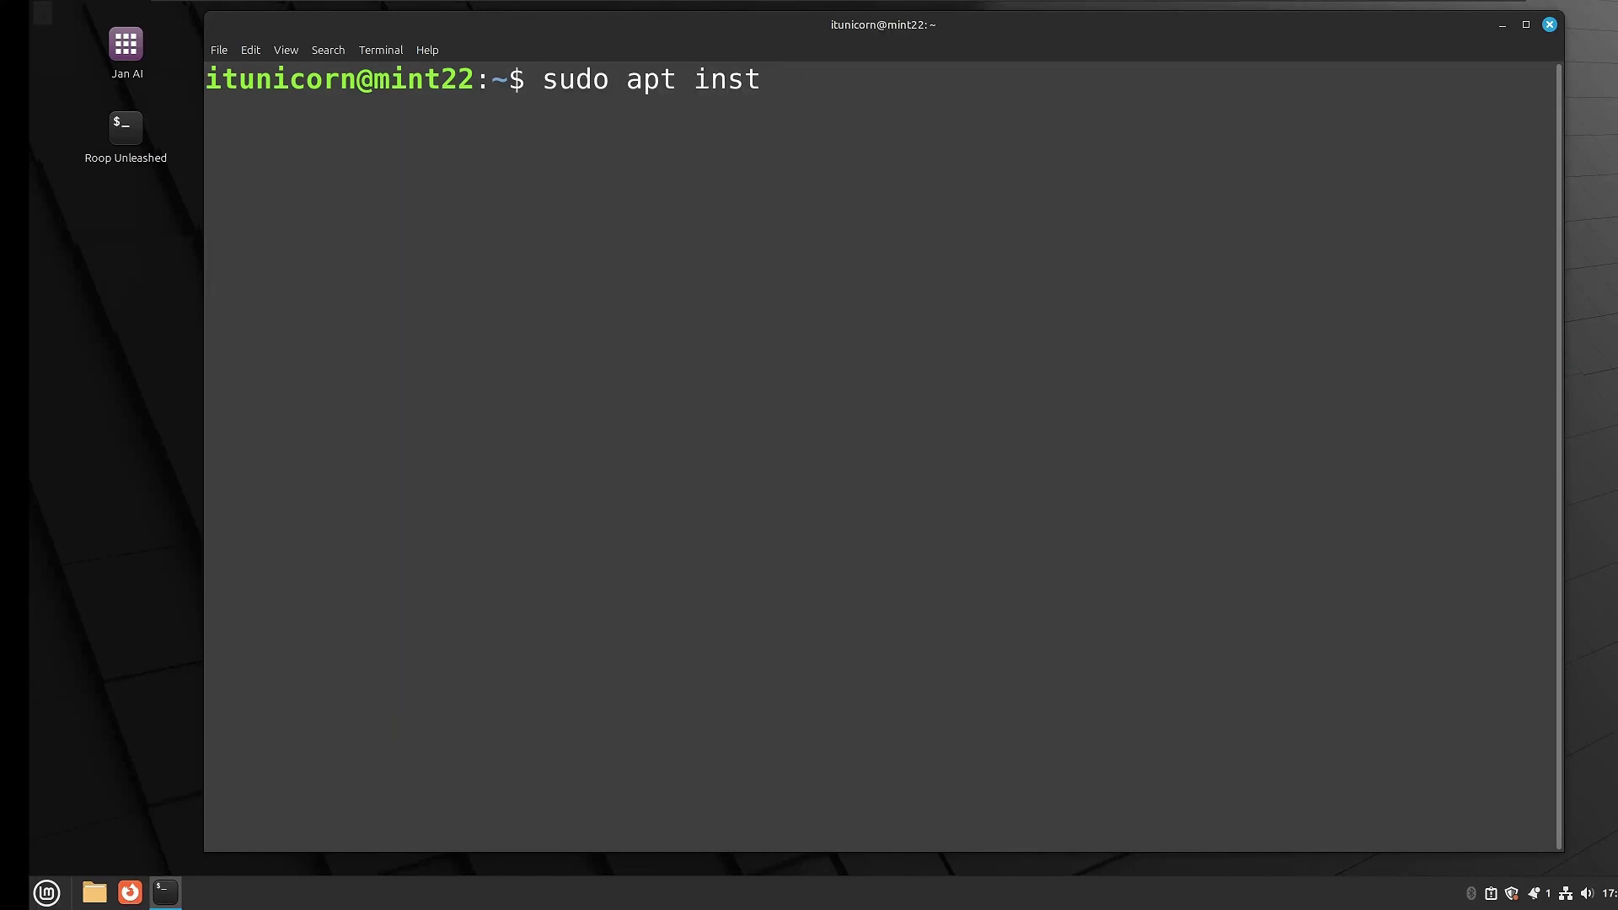
pyautogui.write('all py')
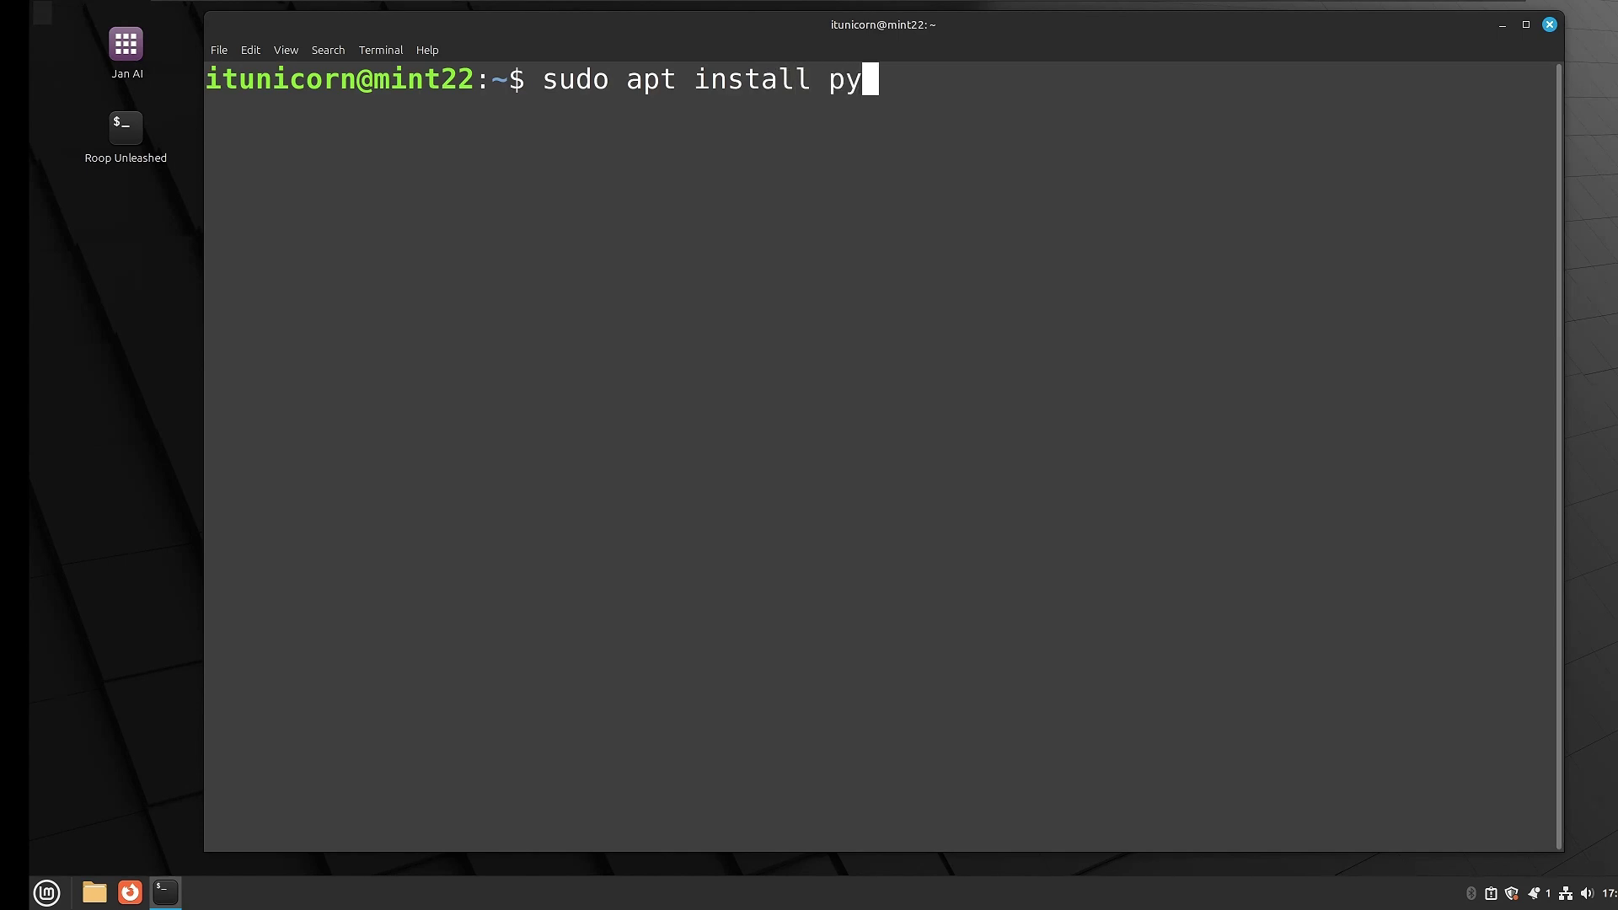
pyautogui.write('thon3.10')
pyautogui.press('Return')
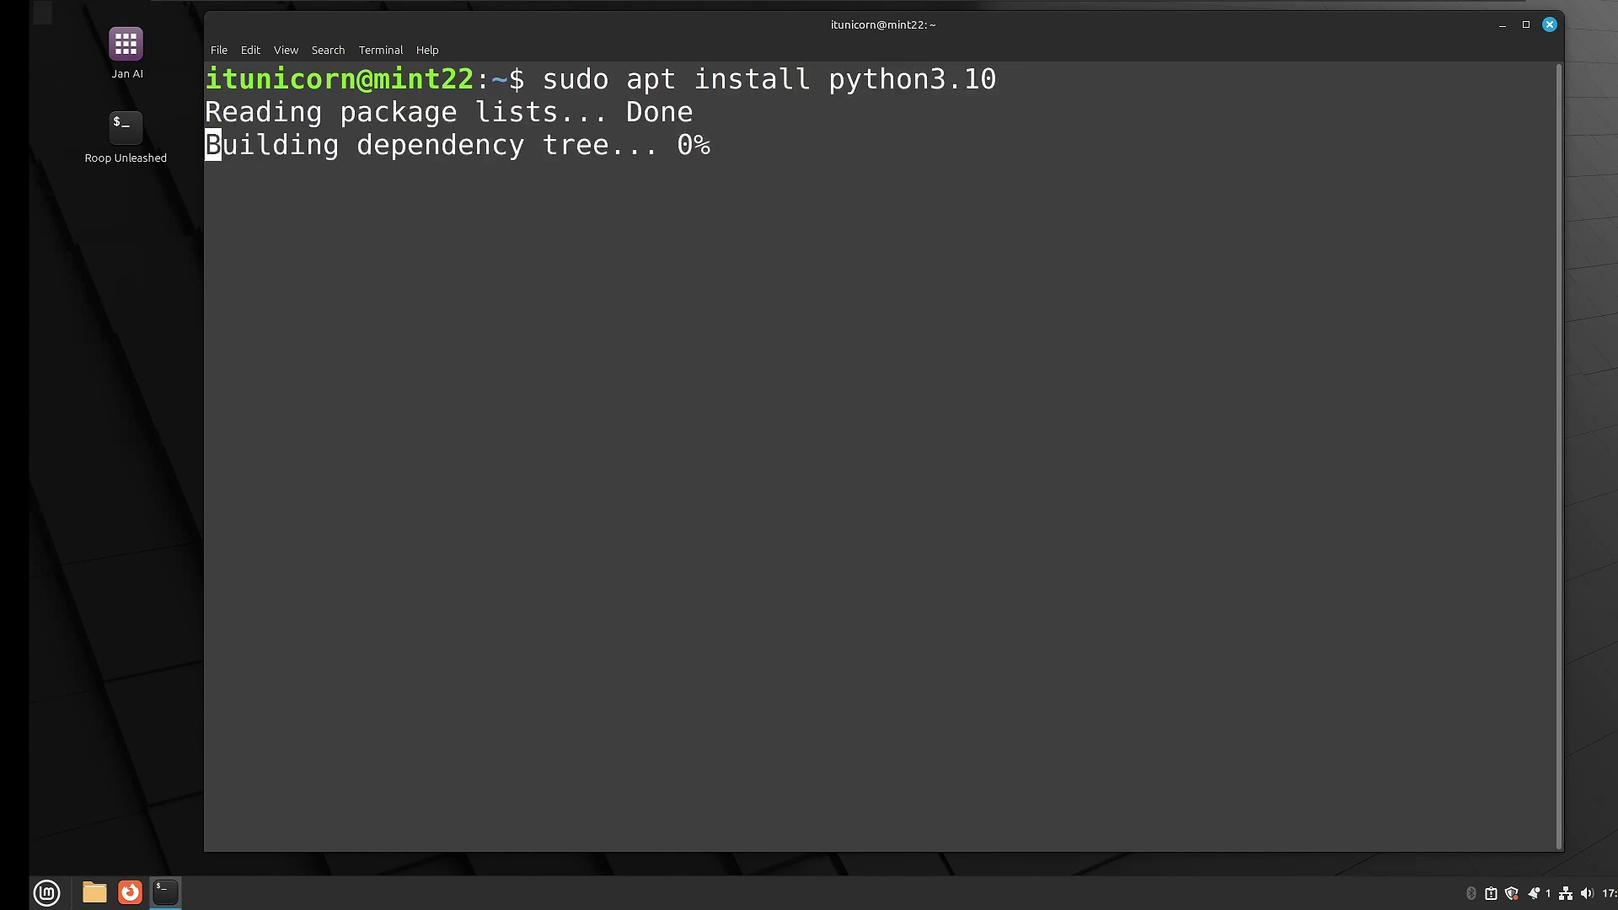
pyautogui.write('y')
pyautogui.press('Return')
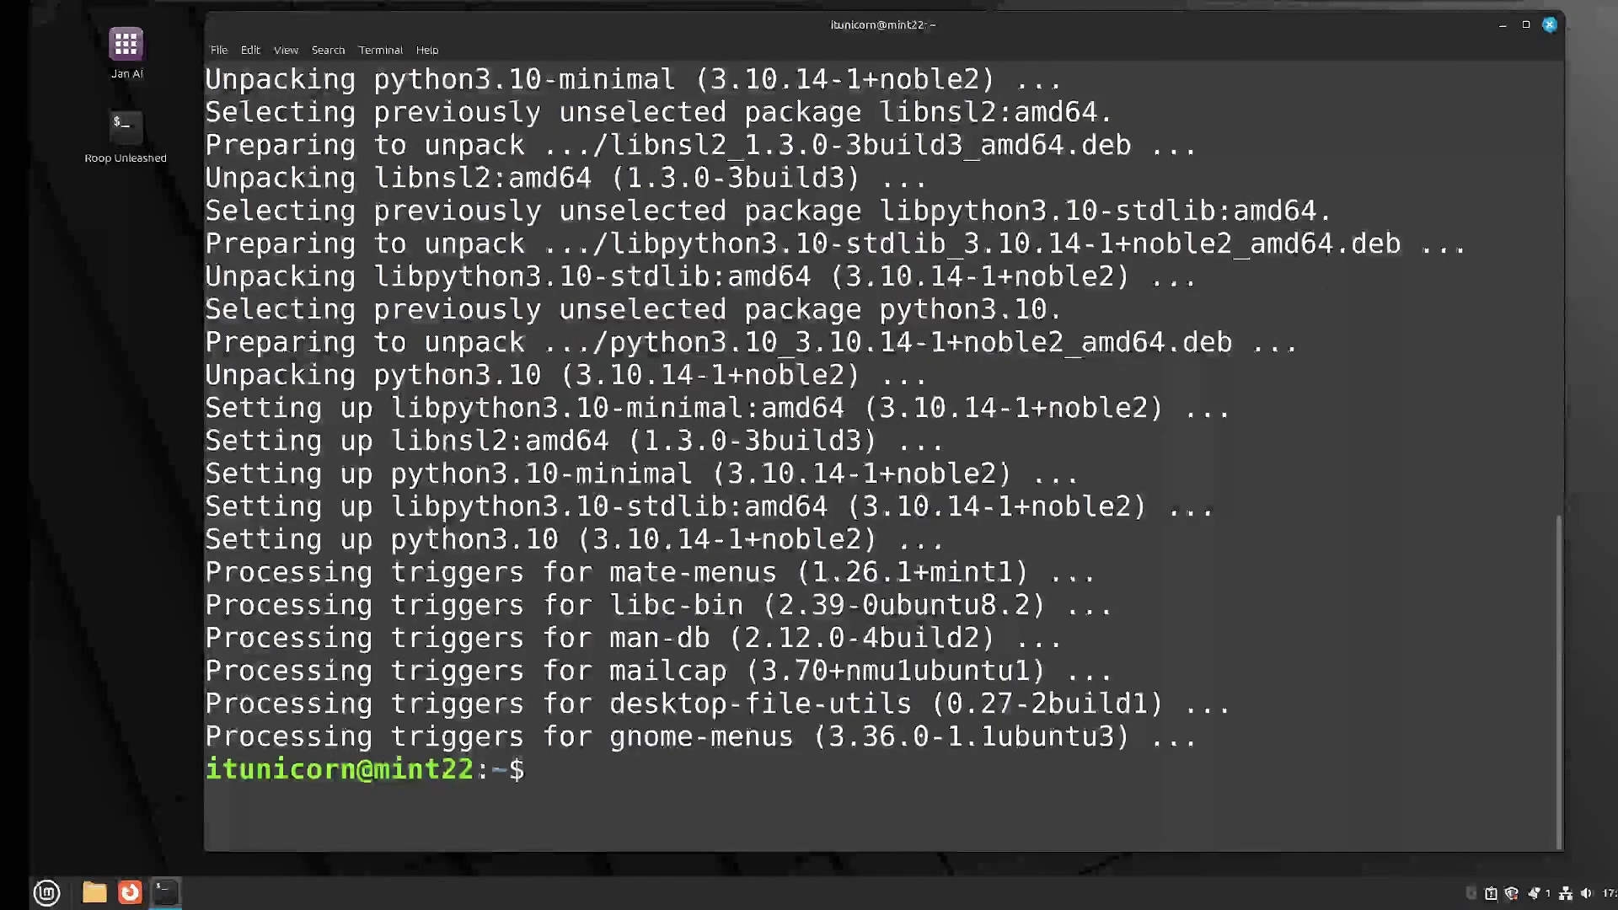
# - Install the python3.10-venv package with apt, confirming with Y
pyautogui.write('sudo apt in')
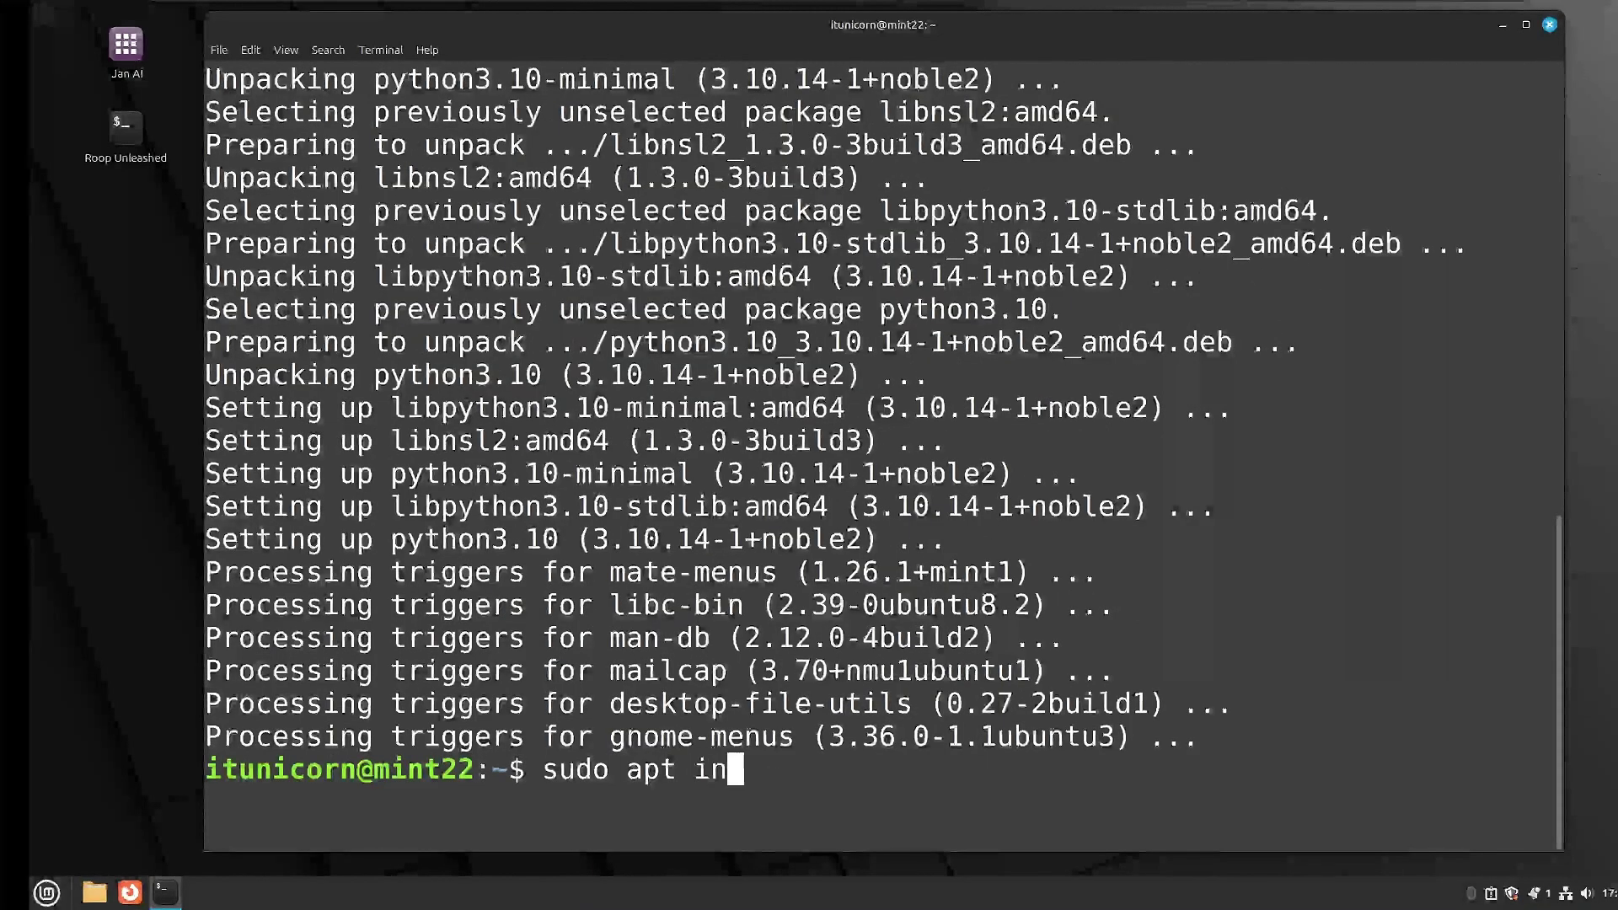
pyautogui.write('stall python3.10-')
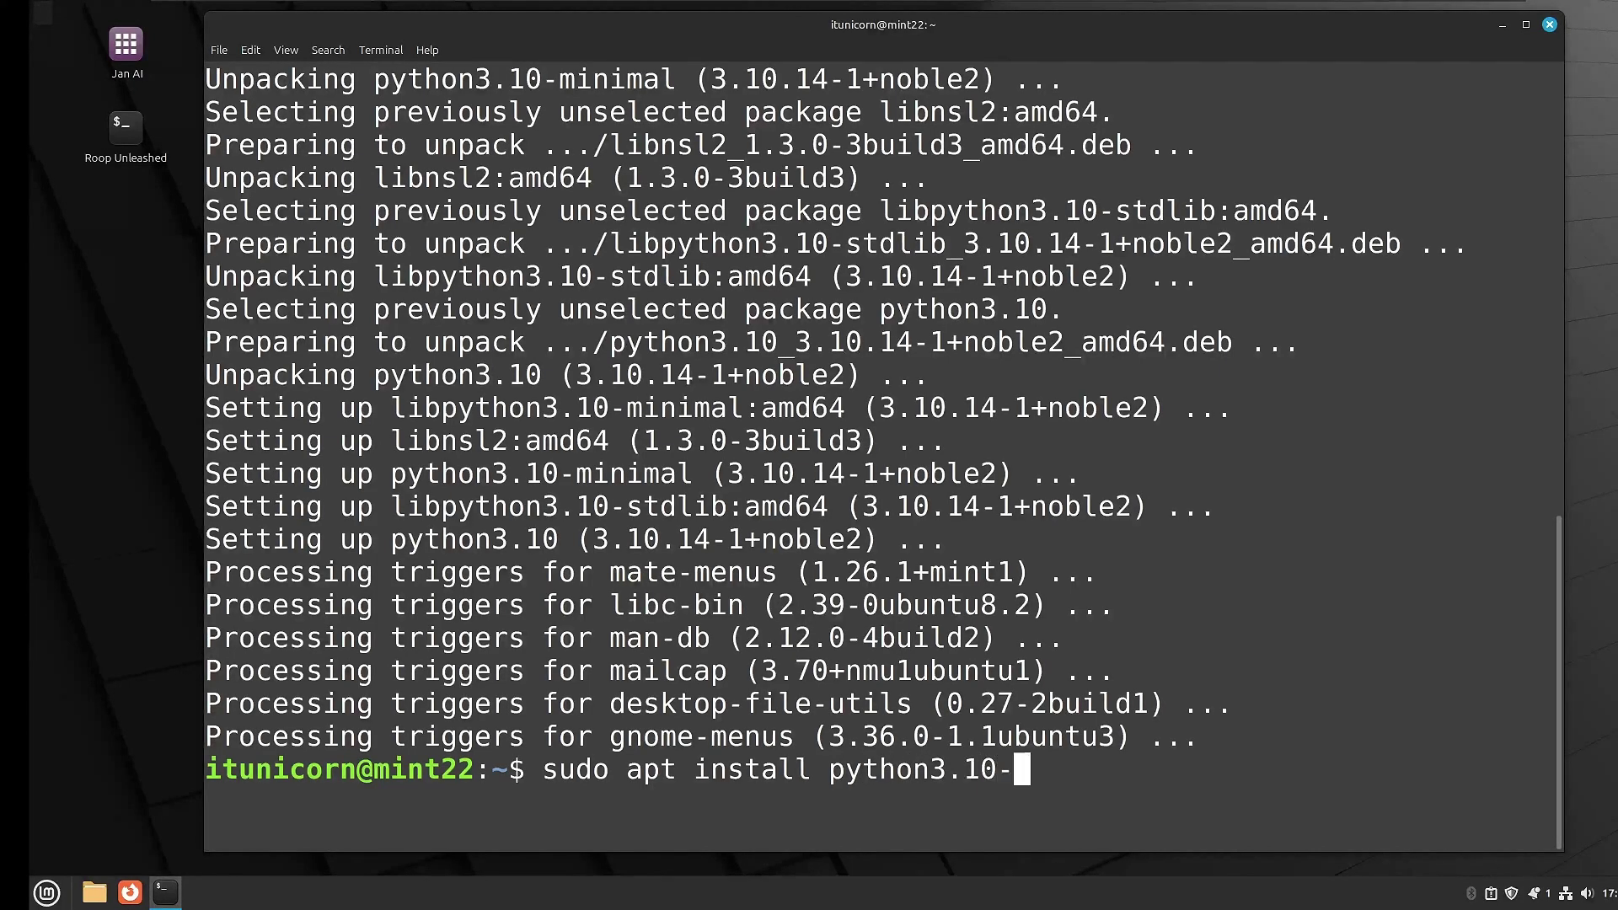
pyautogui.write('venv')
pyautogui.press('Return')
pyautogui.write('Y')
pyautogui.press('Return')
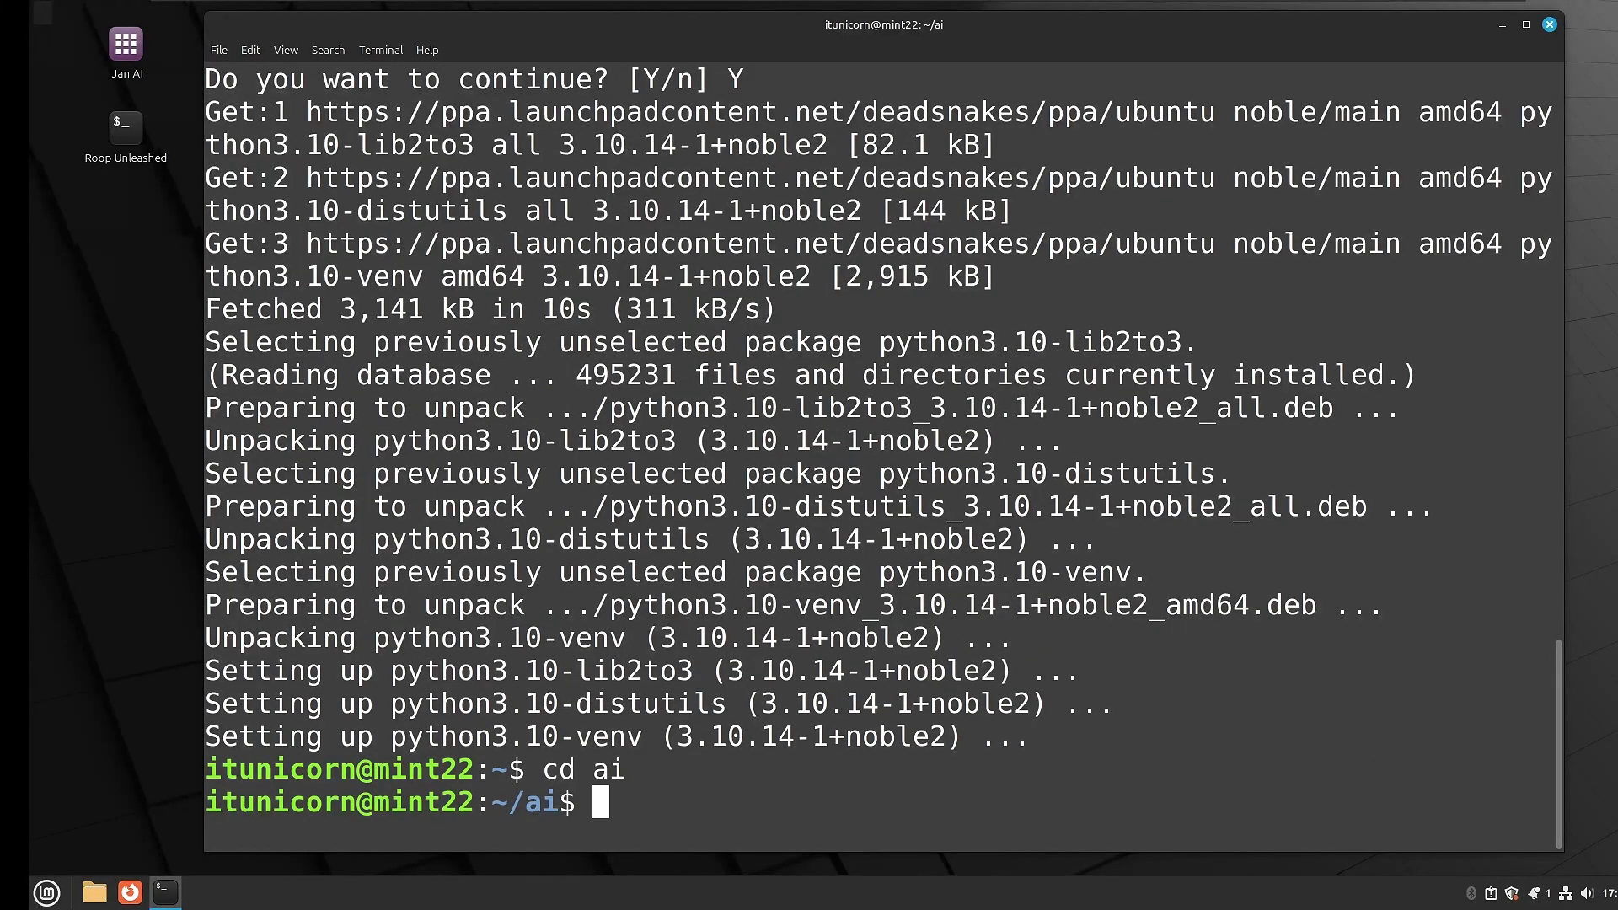
# - Find AUTOMATIC1111's stable-diffusion-webui repository on GitHub and copy its HTTPS clone URL
pyautogui.click(128, 898)
pyautogui.write('1 git')
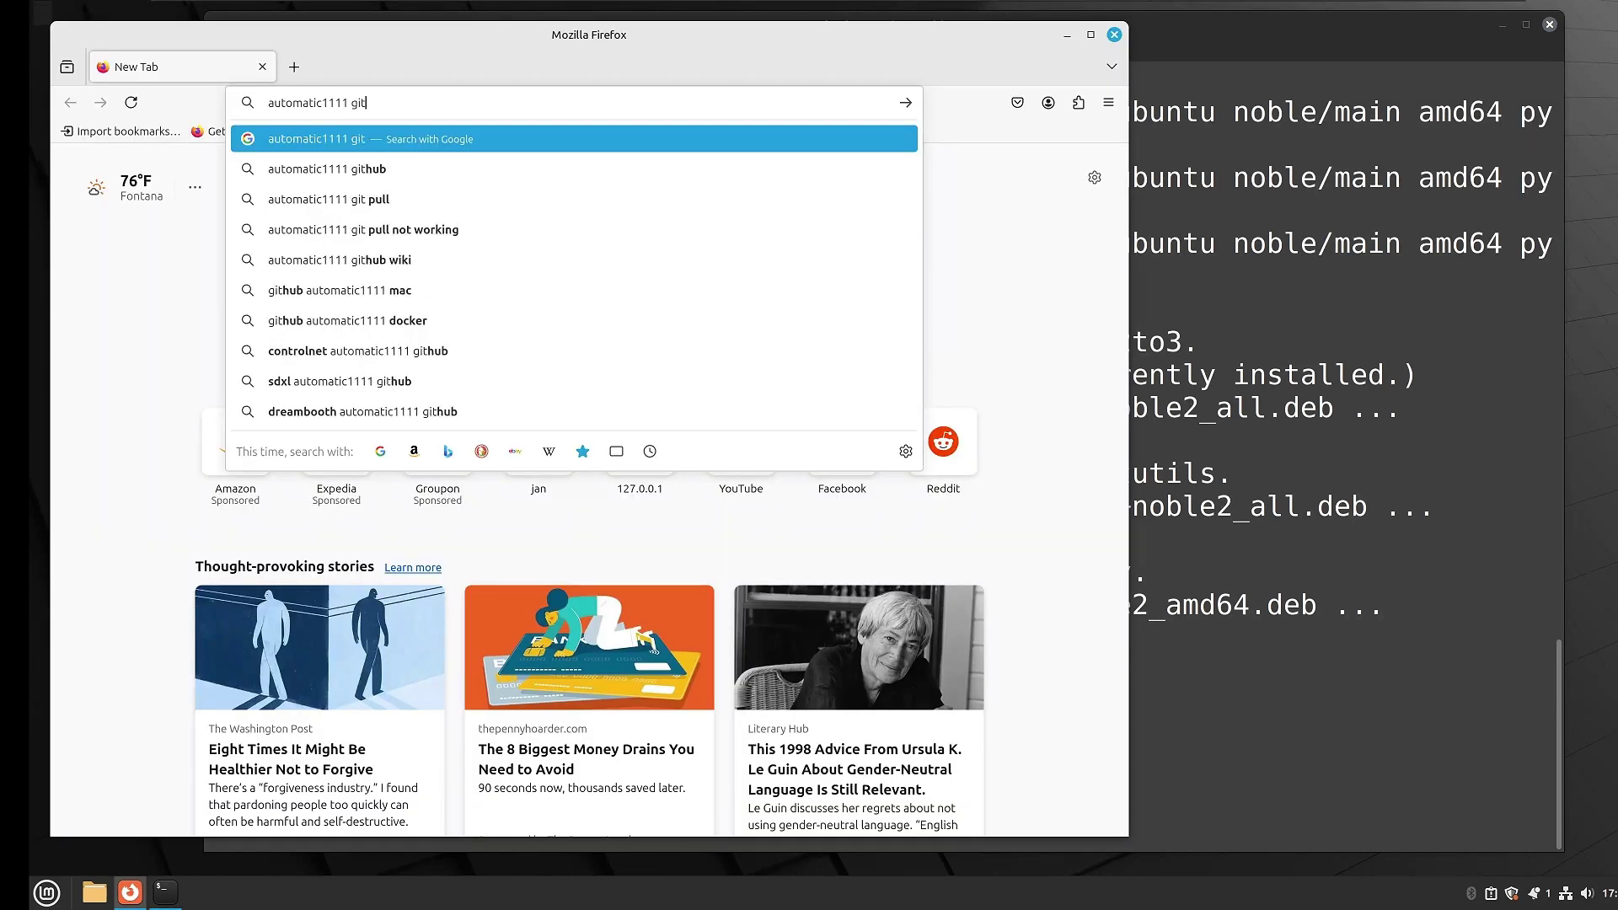
pyautogui.write('hub')
pyautogui.press('Return')
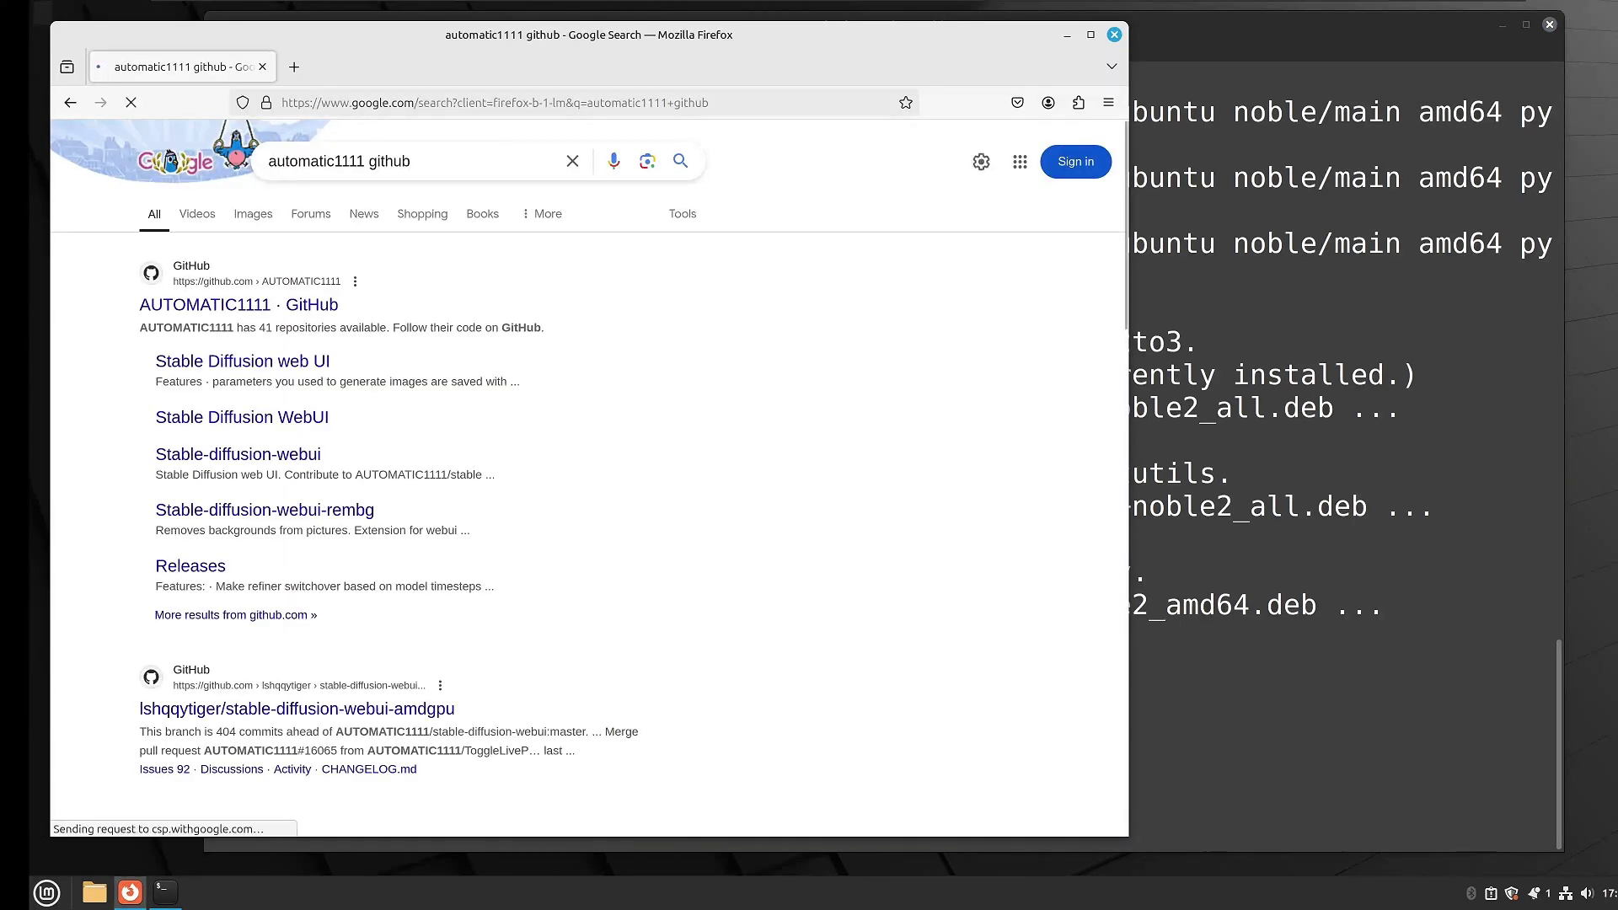
pyautogui.click(316, 296)
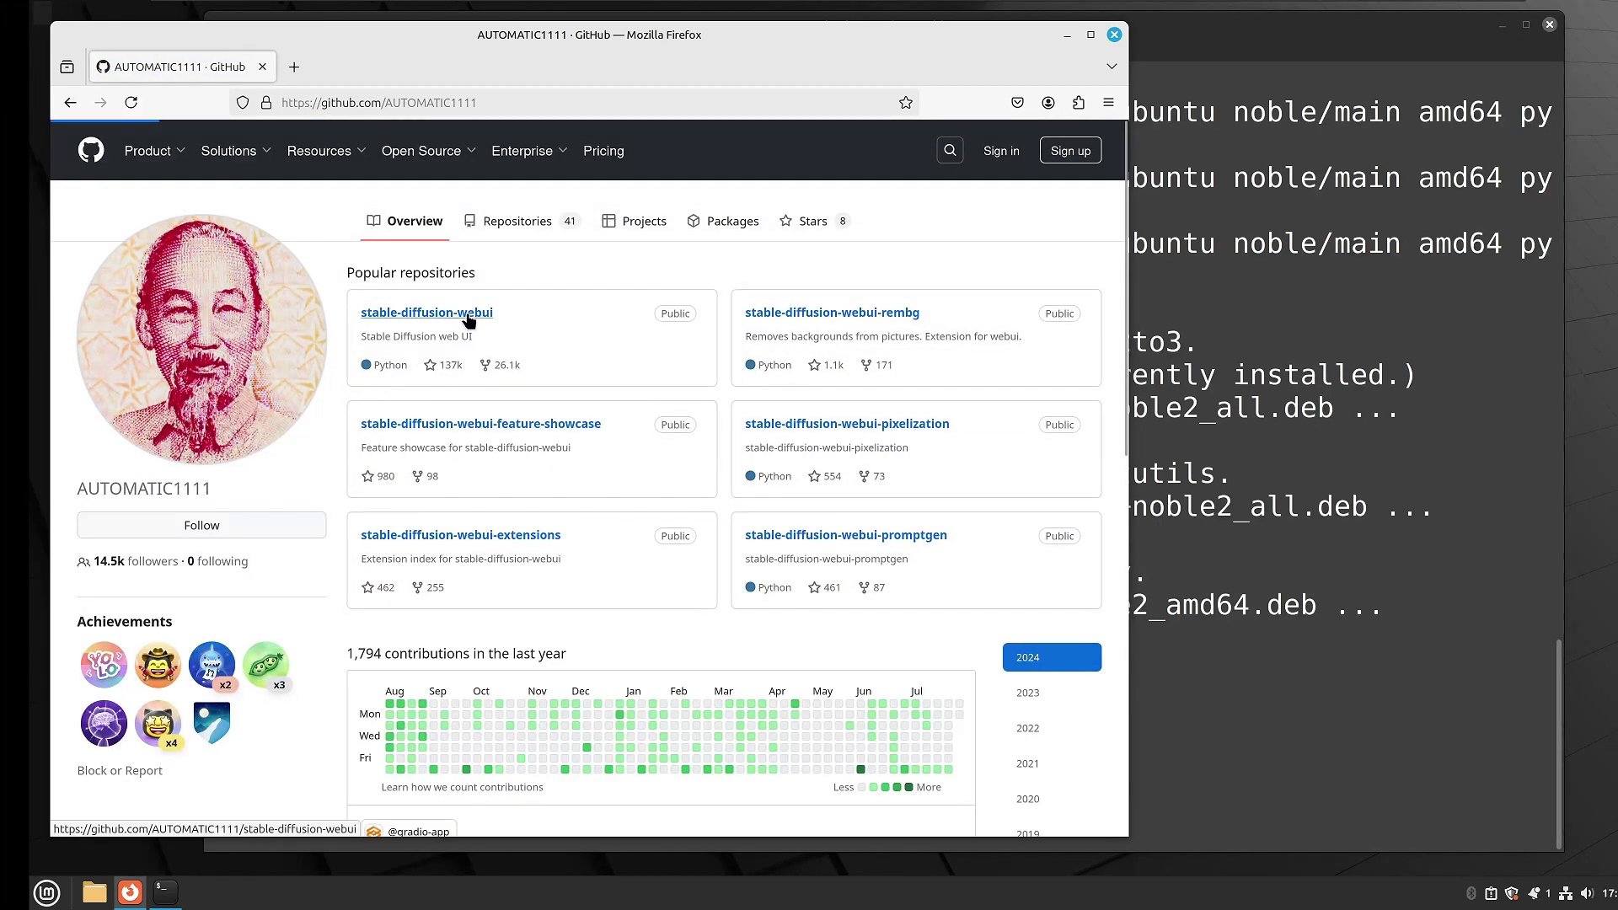
pyautogui.click(468, 314)
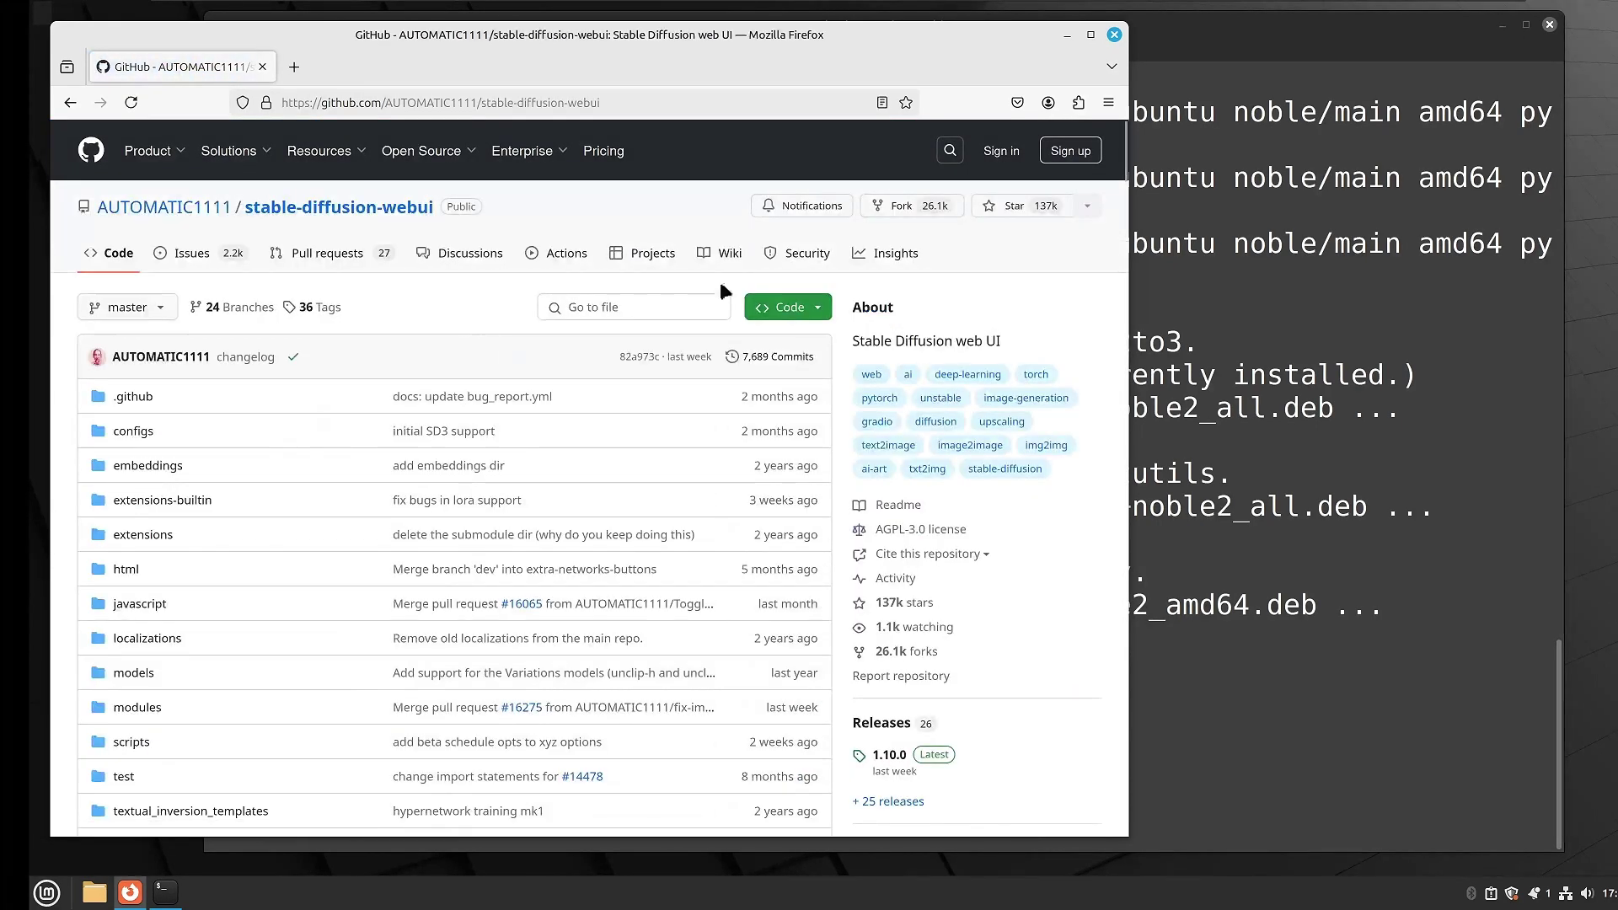
pyautogui.click(806, 311)
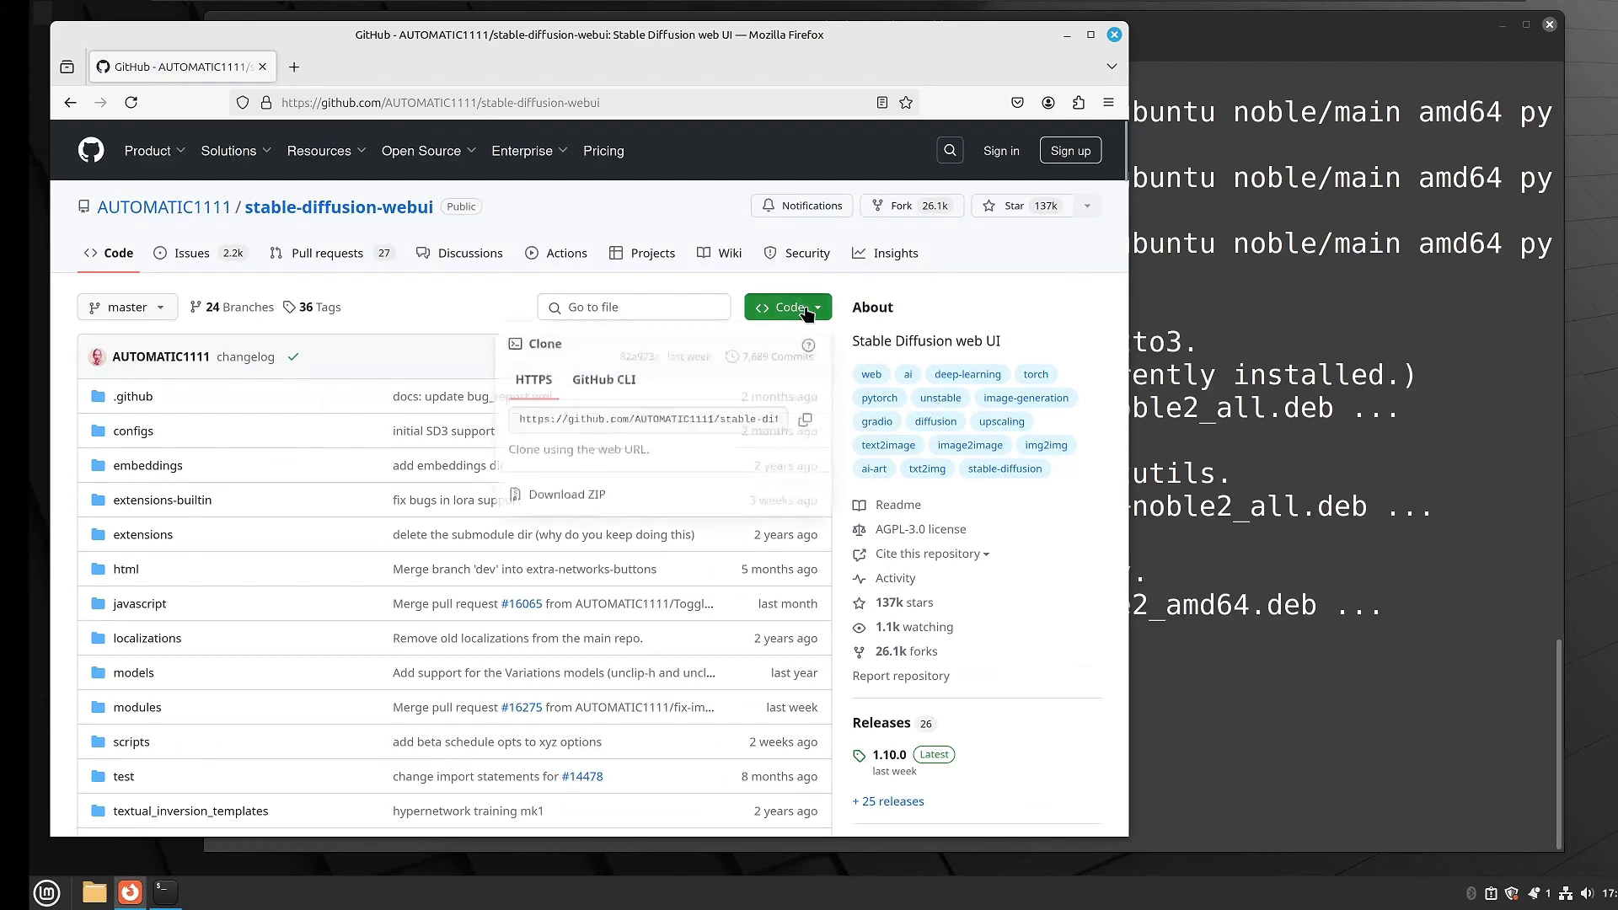
pyautogui.click(807, 422)
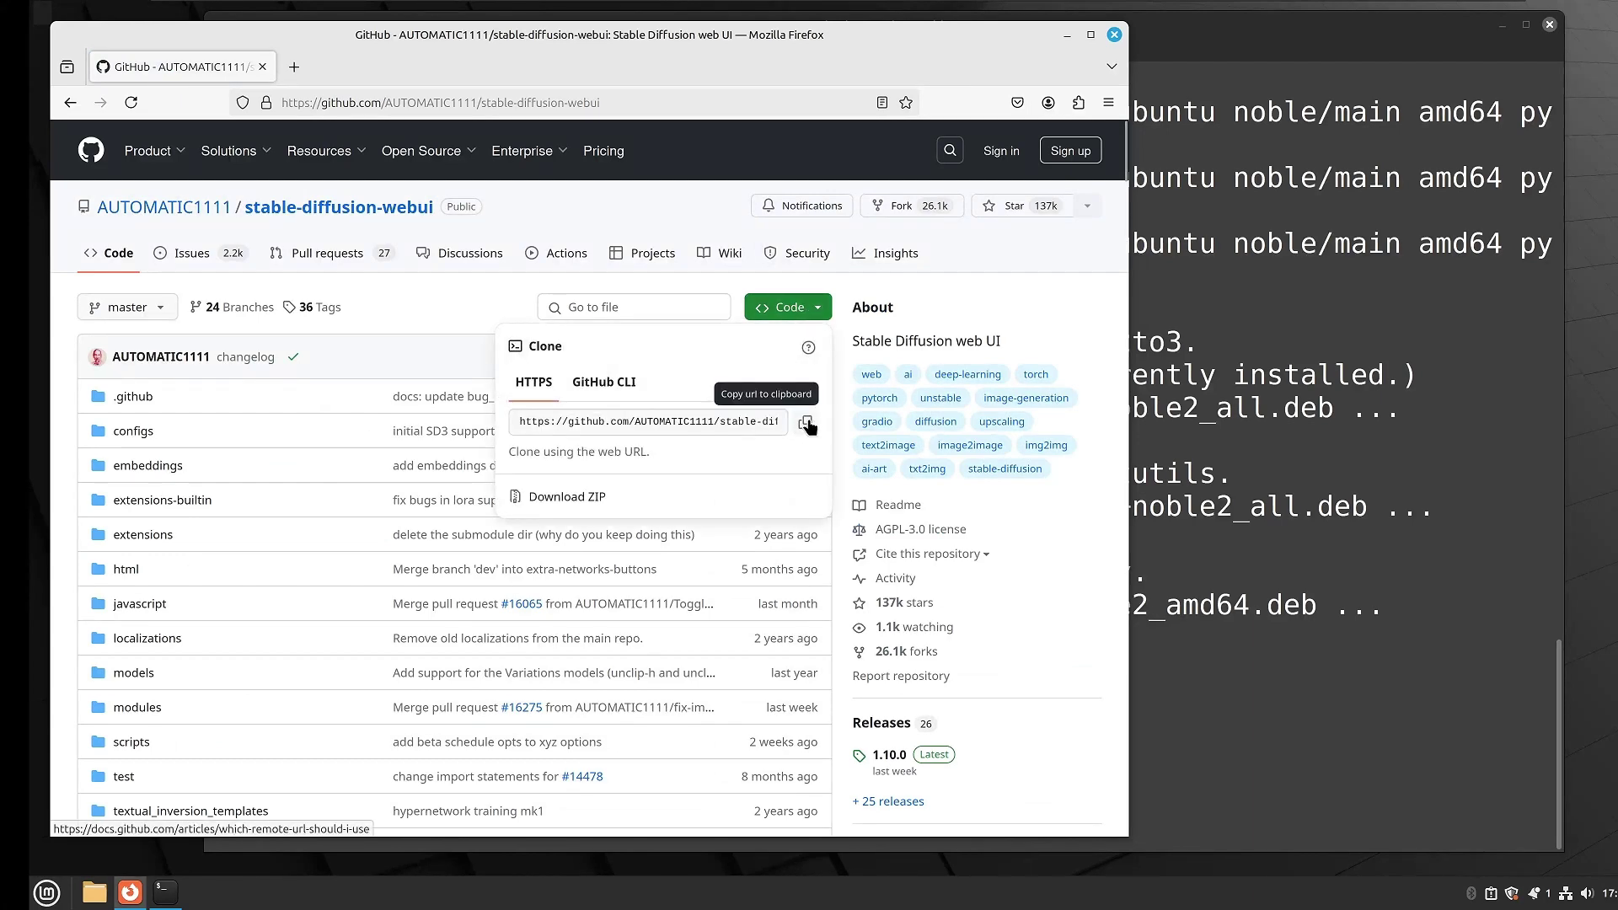
pyautogui.click(1065, 35)
# - Git clone the copied stable-diffusion-webui URL and move into the stable-diffusion-webui folder
pyautogui.write('git clone')
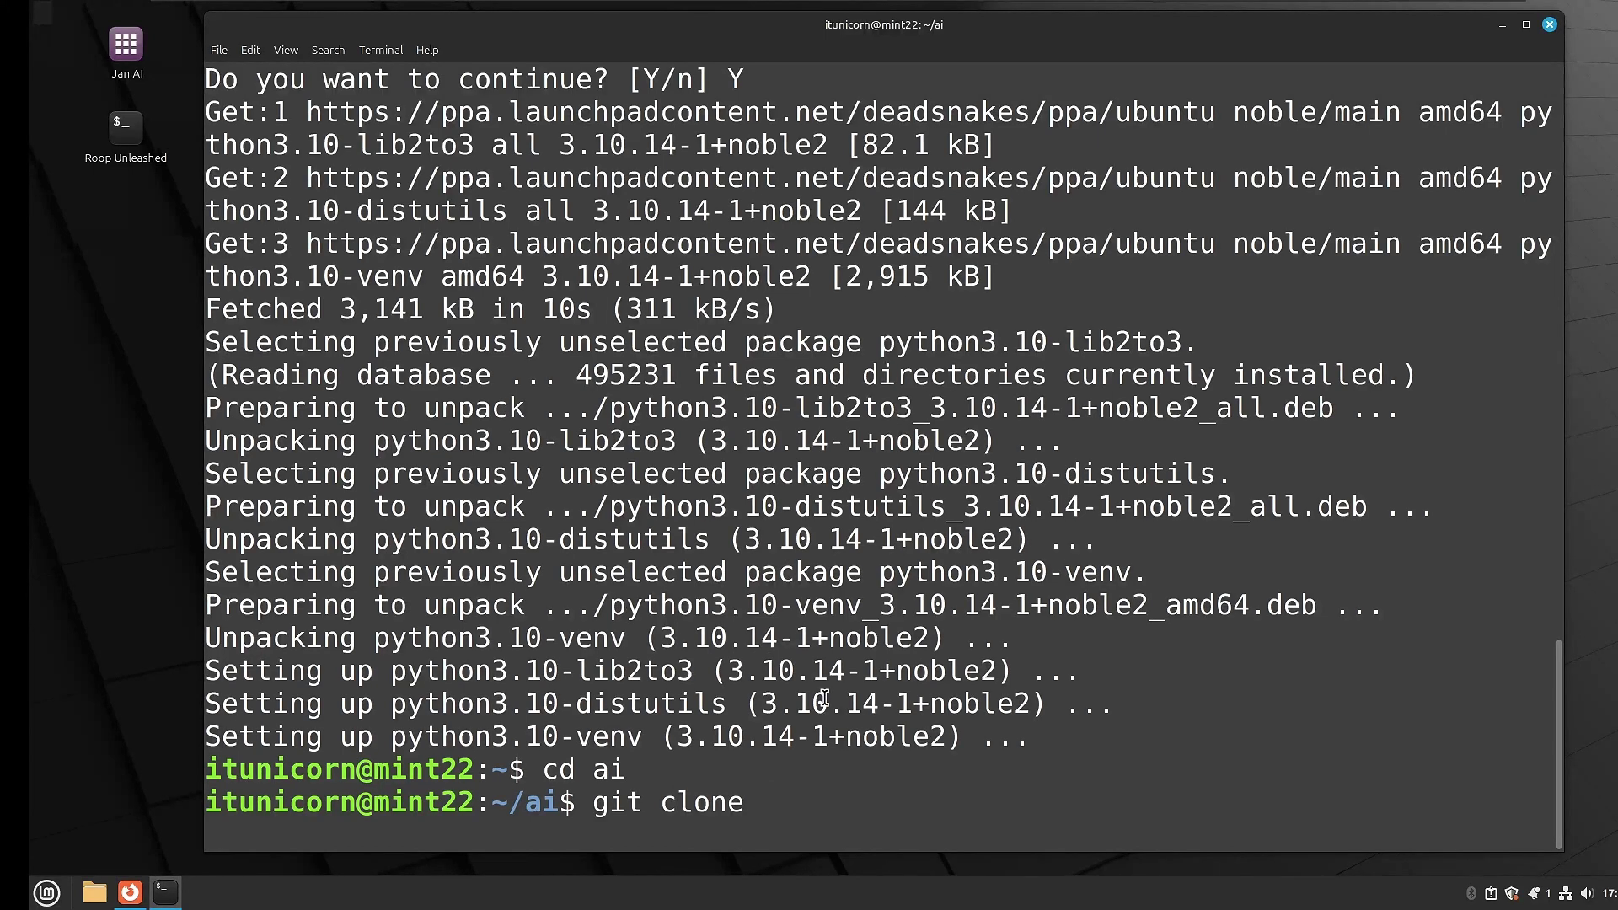
pyautogui.rightClick(865, 807)
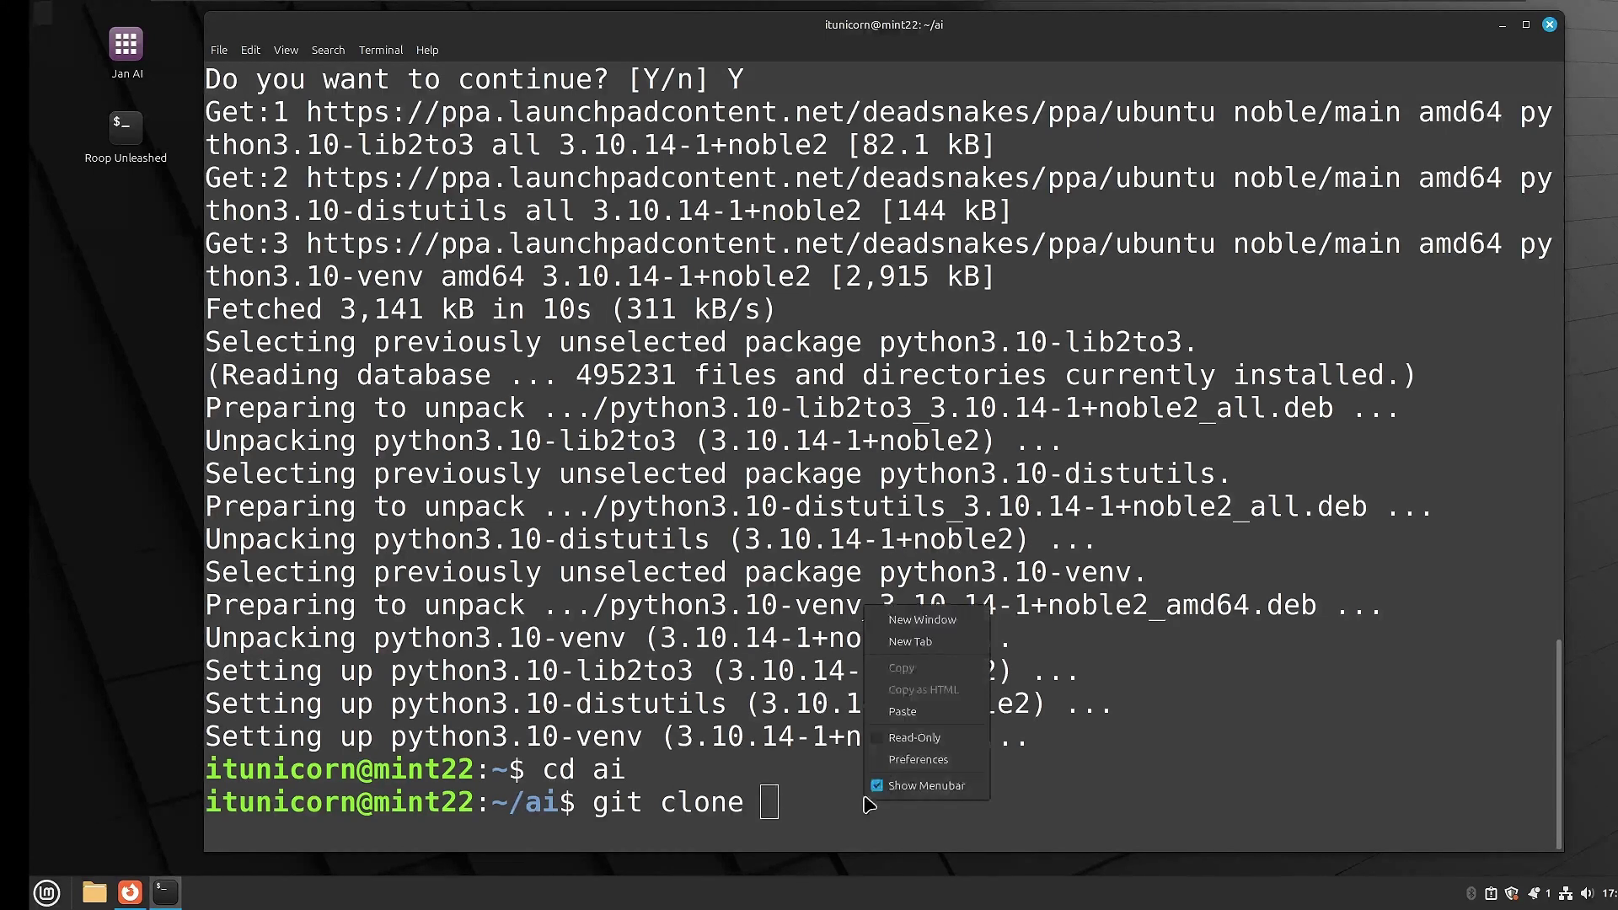
pyautogui.click(899, 712)
pyautogui.press('Return')
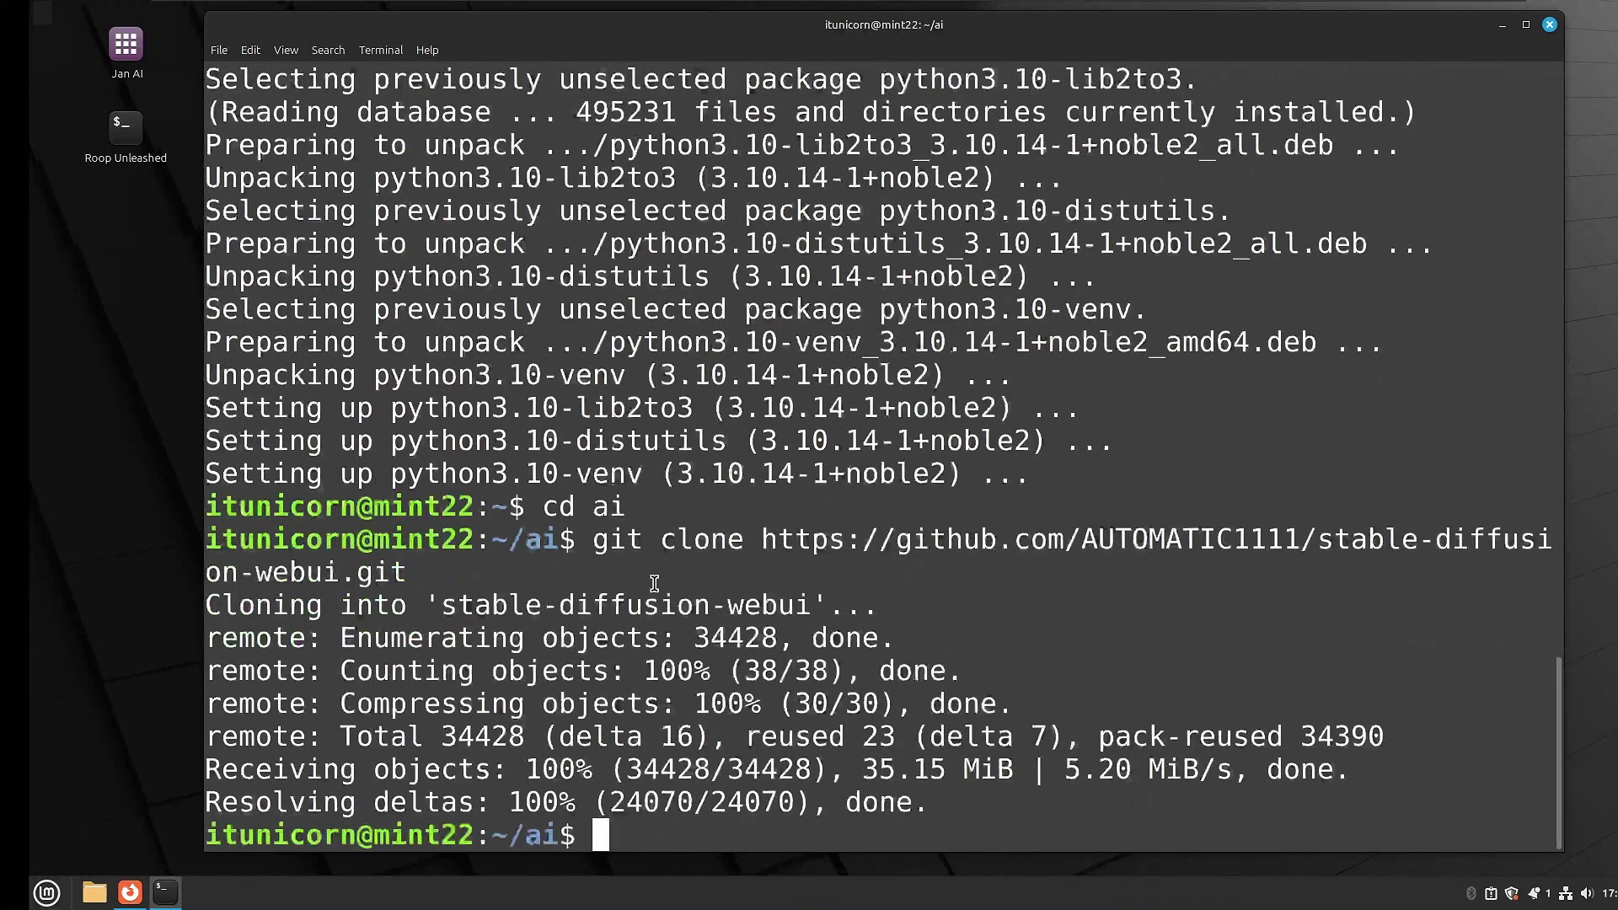
pyautogui.write('cd st')
pyautogui.press('Tab')
pyautogui.press('Return')
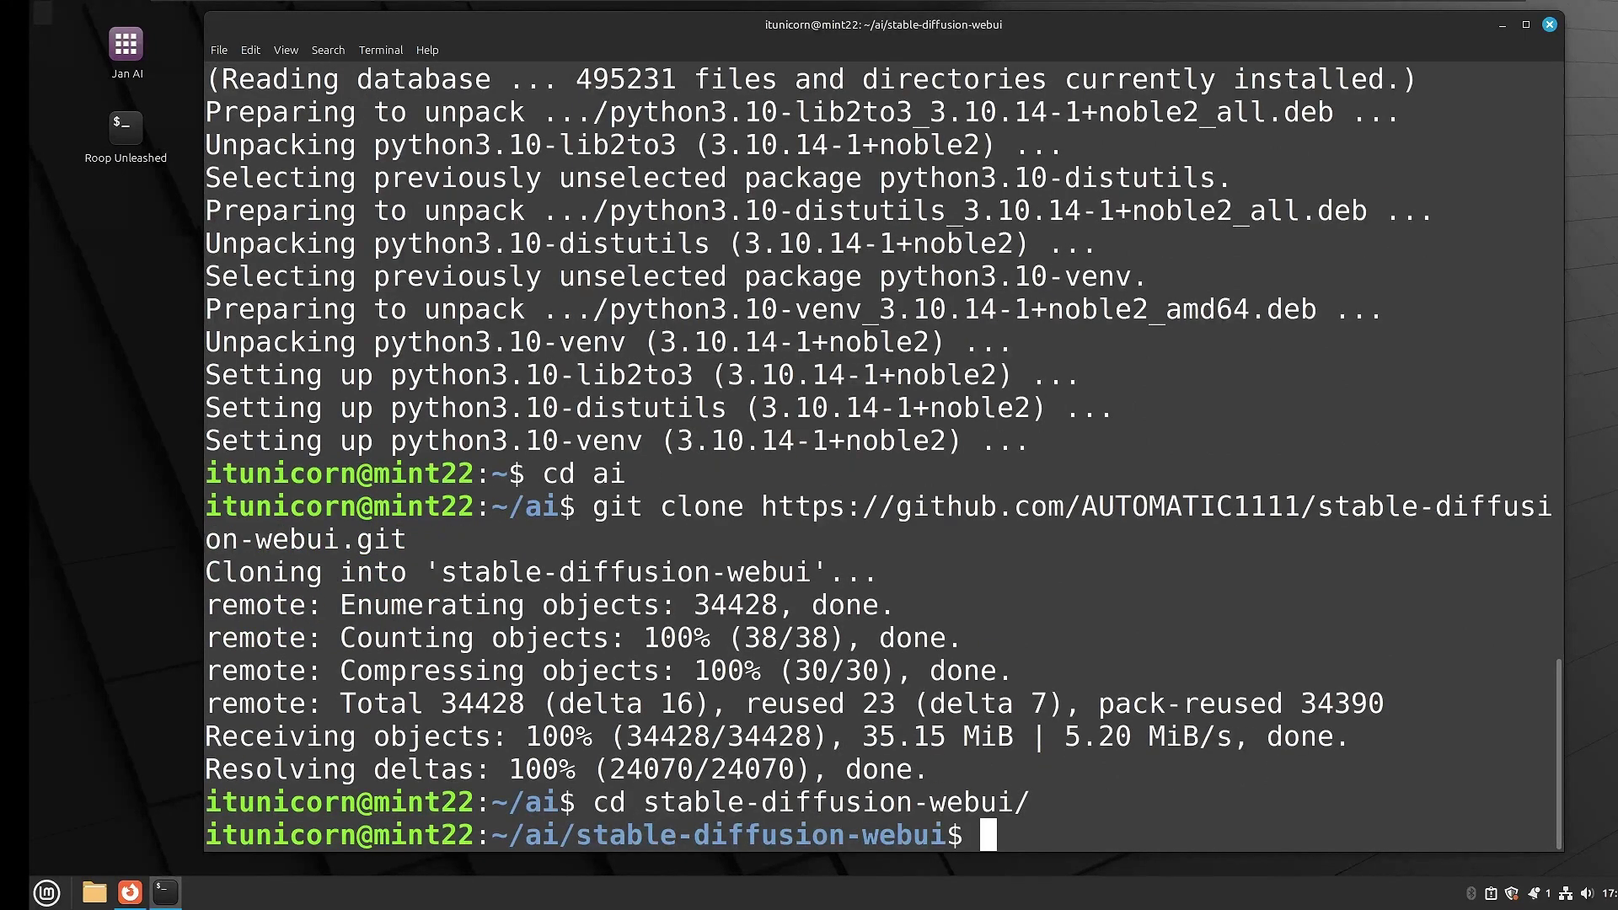
# - Create and activate the a1111env venv with python3.10, then check python3 --version
pyautogui.write('python3.10')
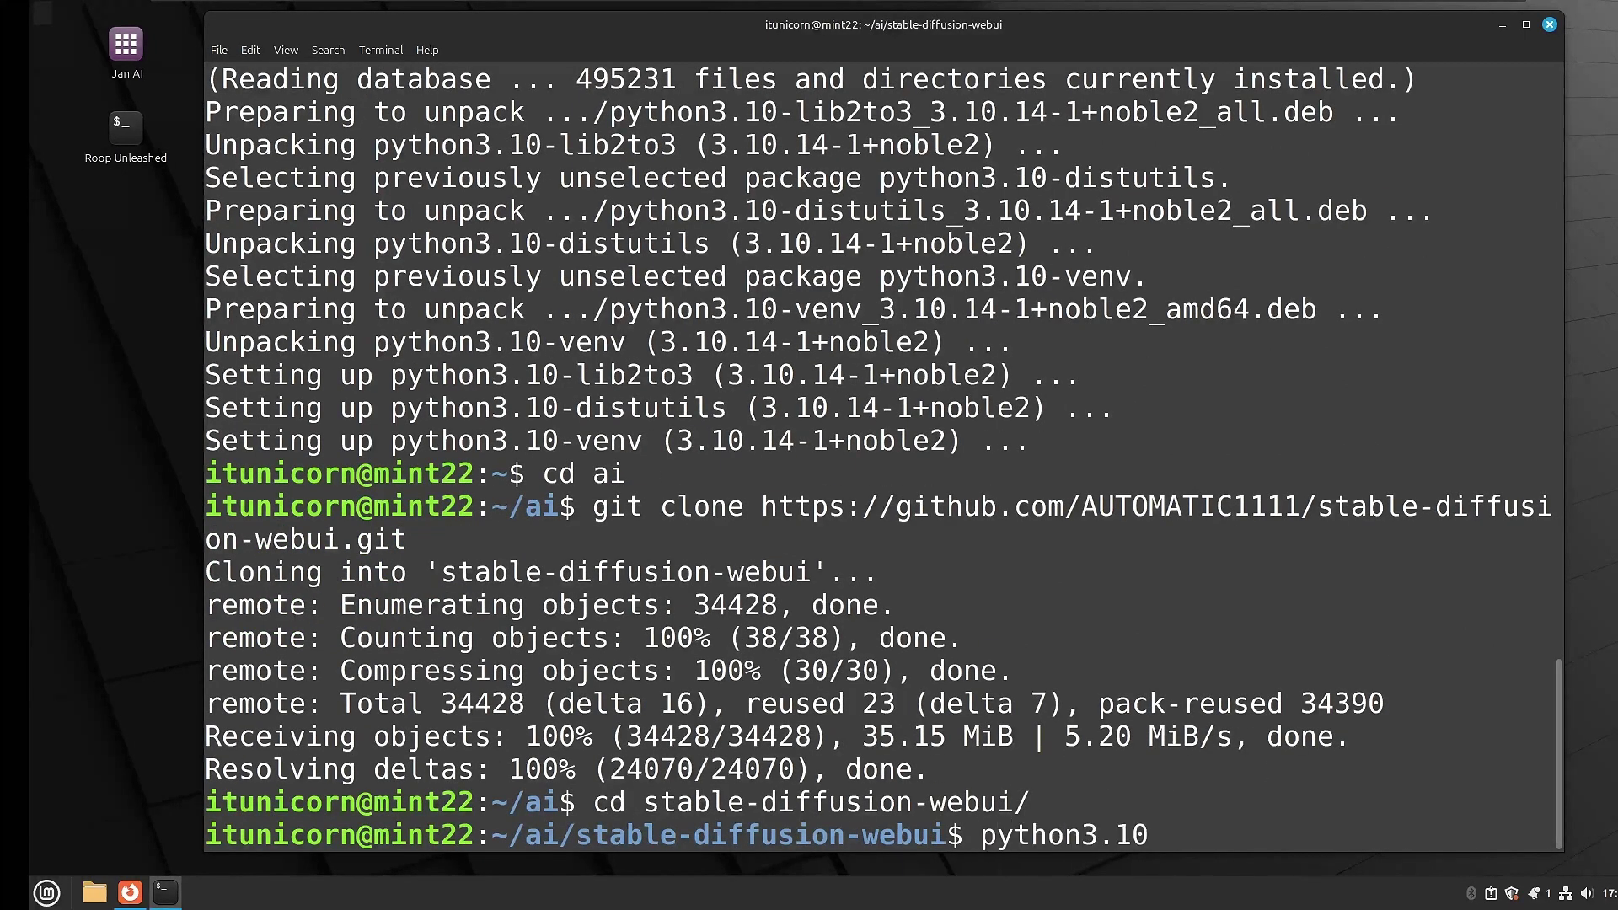
pyautogui.write(' -m venv a11')
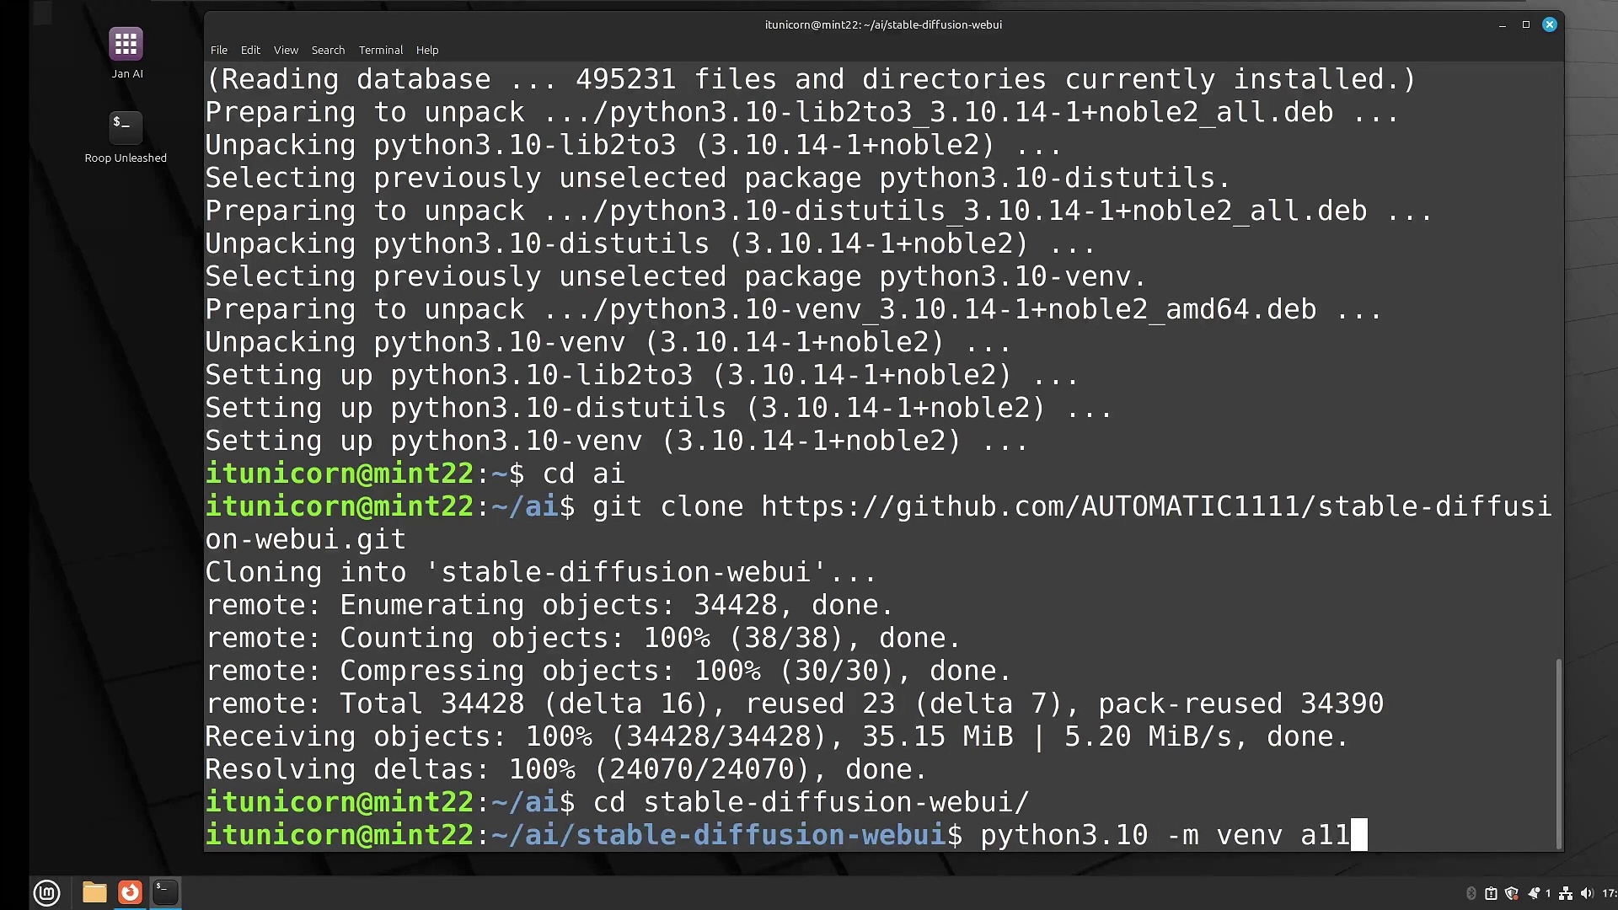
pyautogui.write('11env')
pyautogui.press('Return')
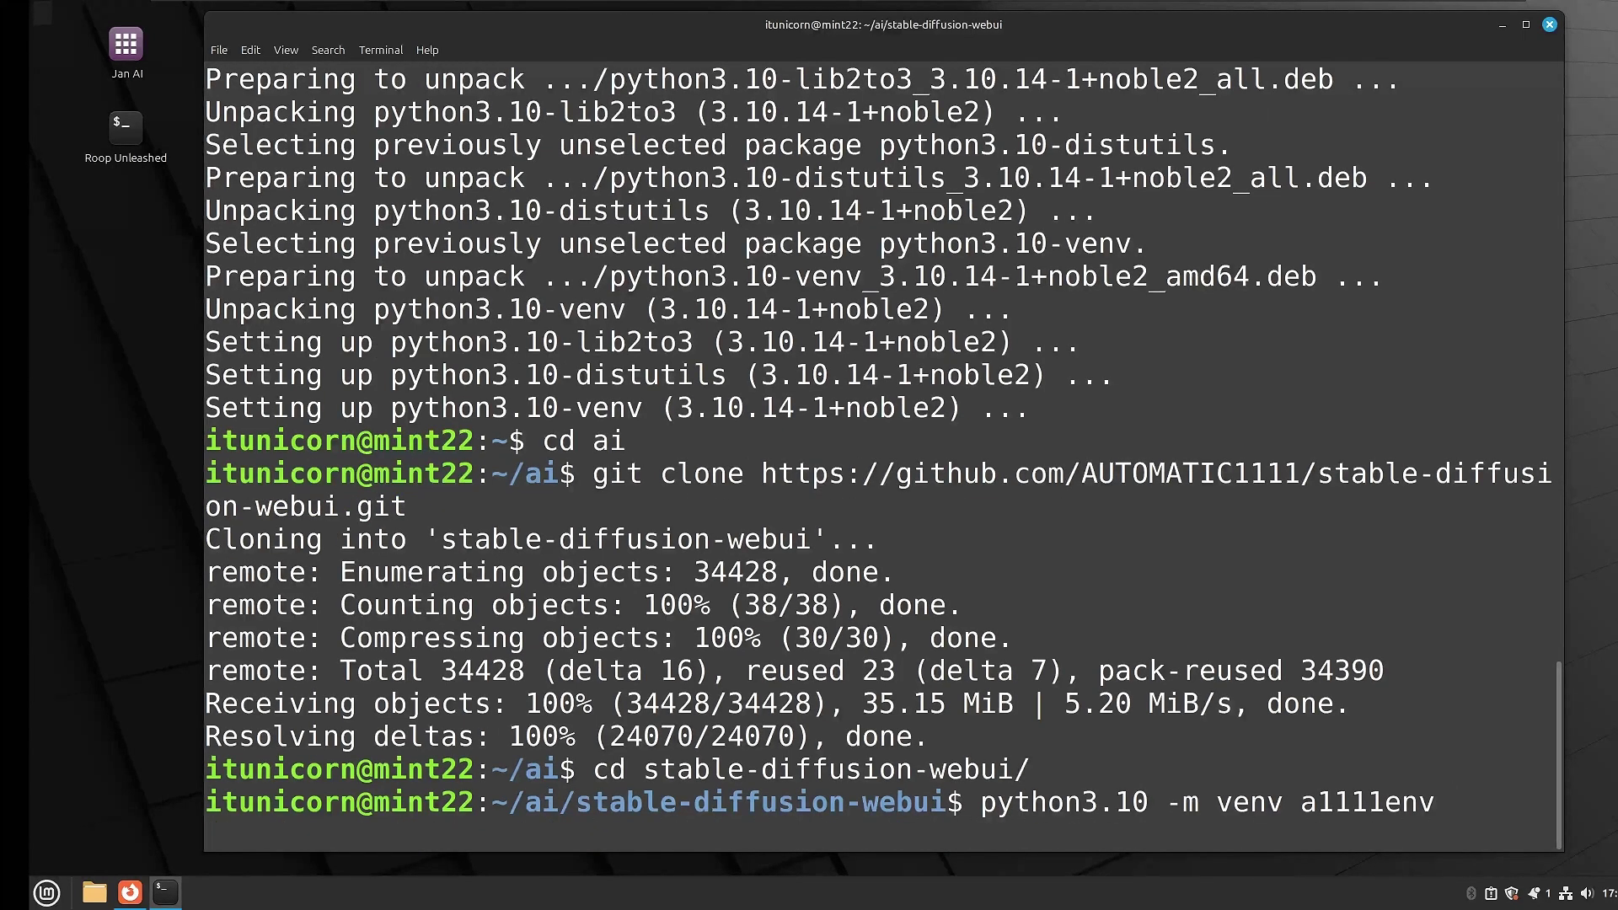
pyautogui.write('source')
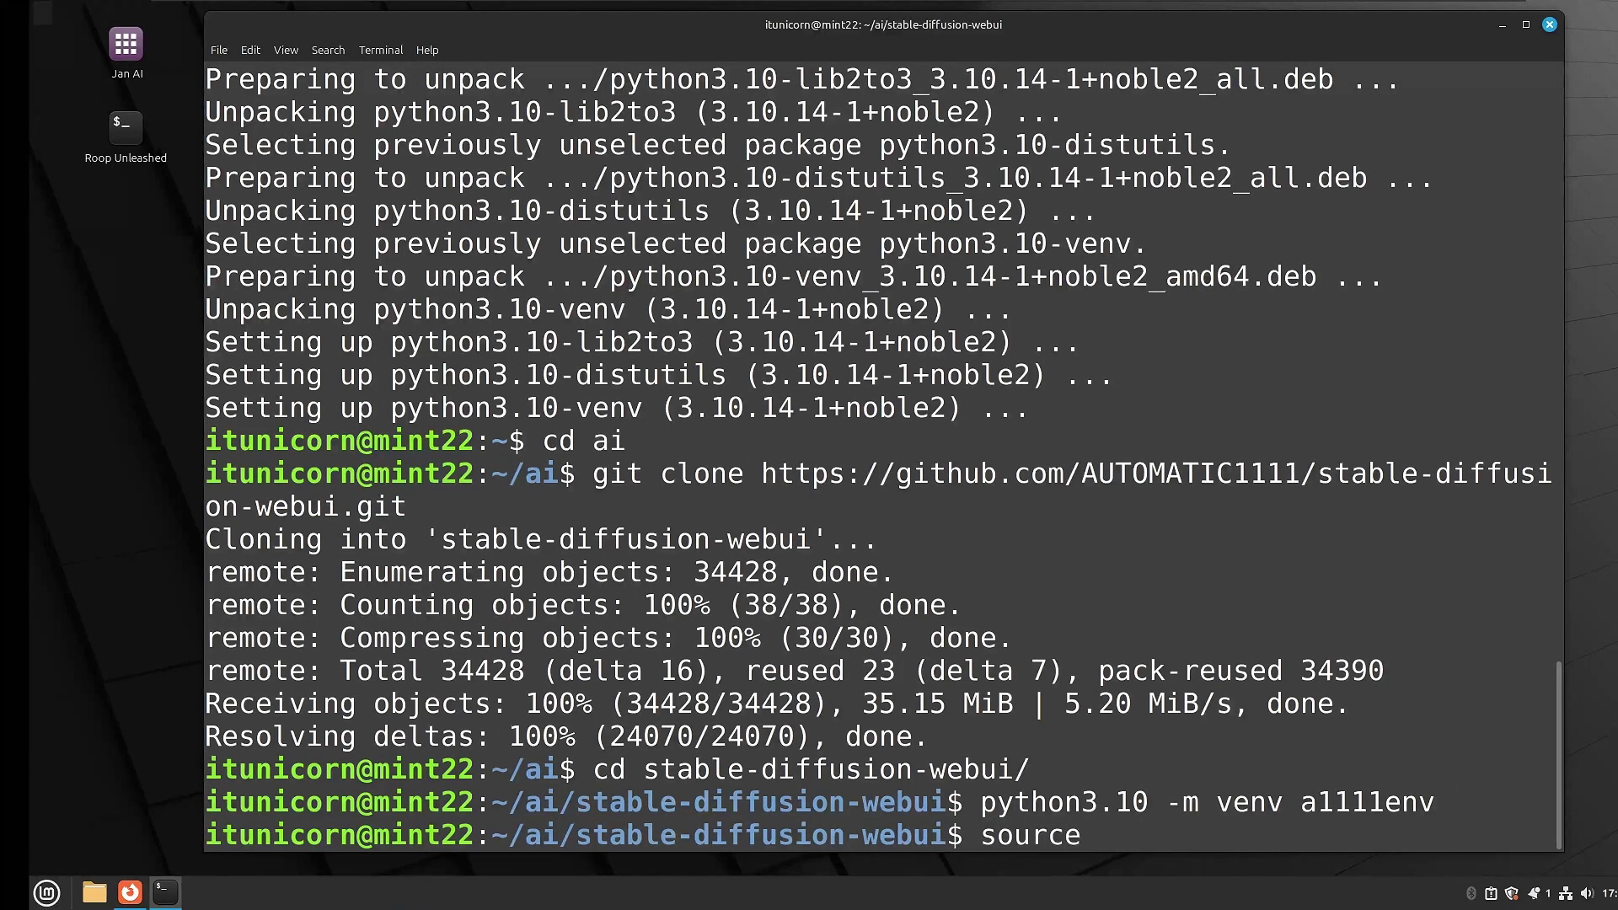
pyautogui.write(' a1111')
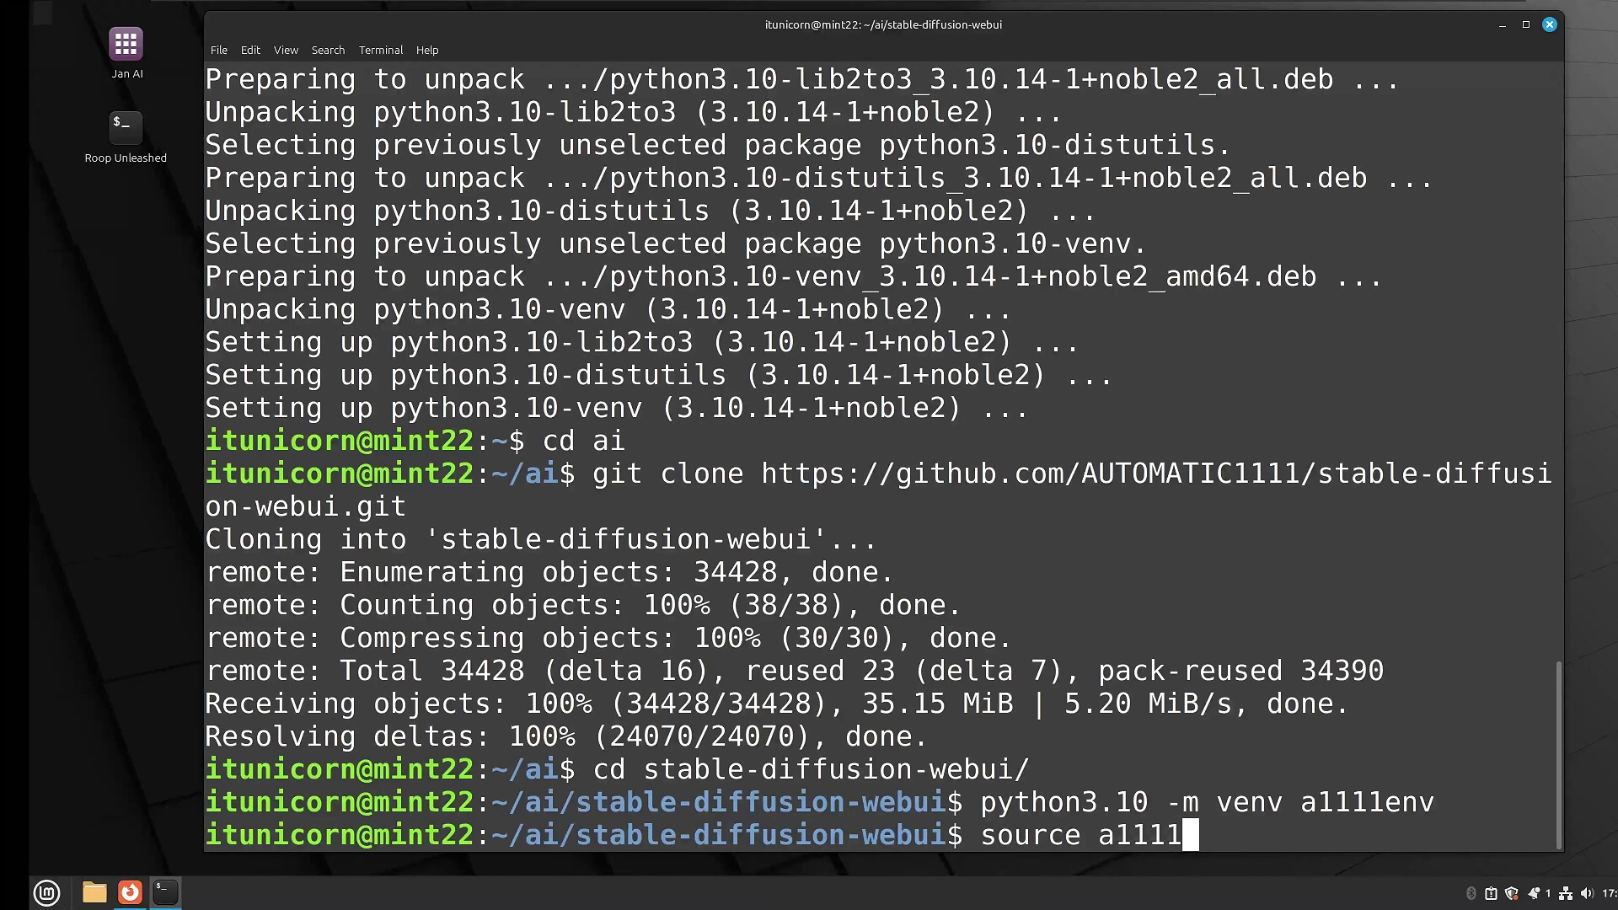
pyautogui.write('env/bin/activati')
pyautogui.press('BackSpace')
pyautogui.write('e')
pyautogui.press('Return')
pyautogui.write('python')
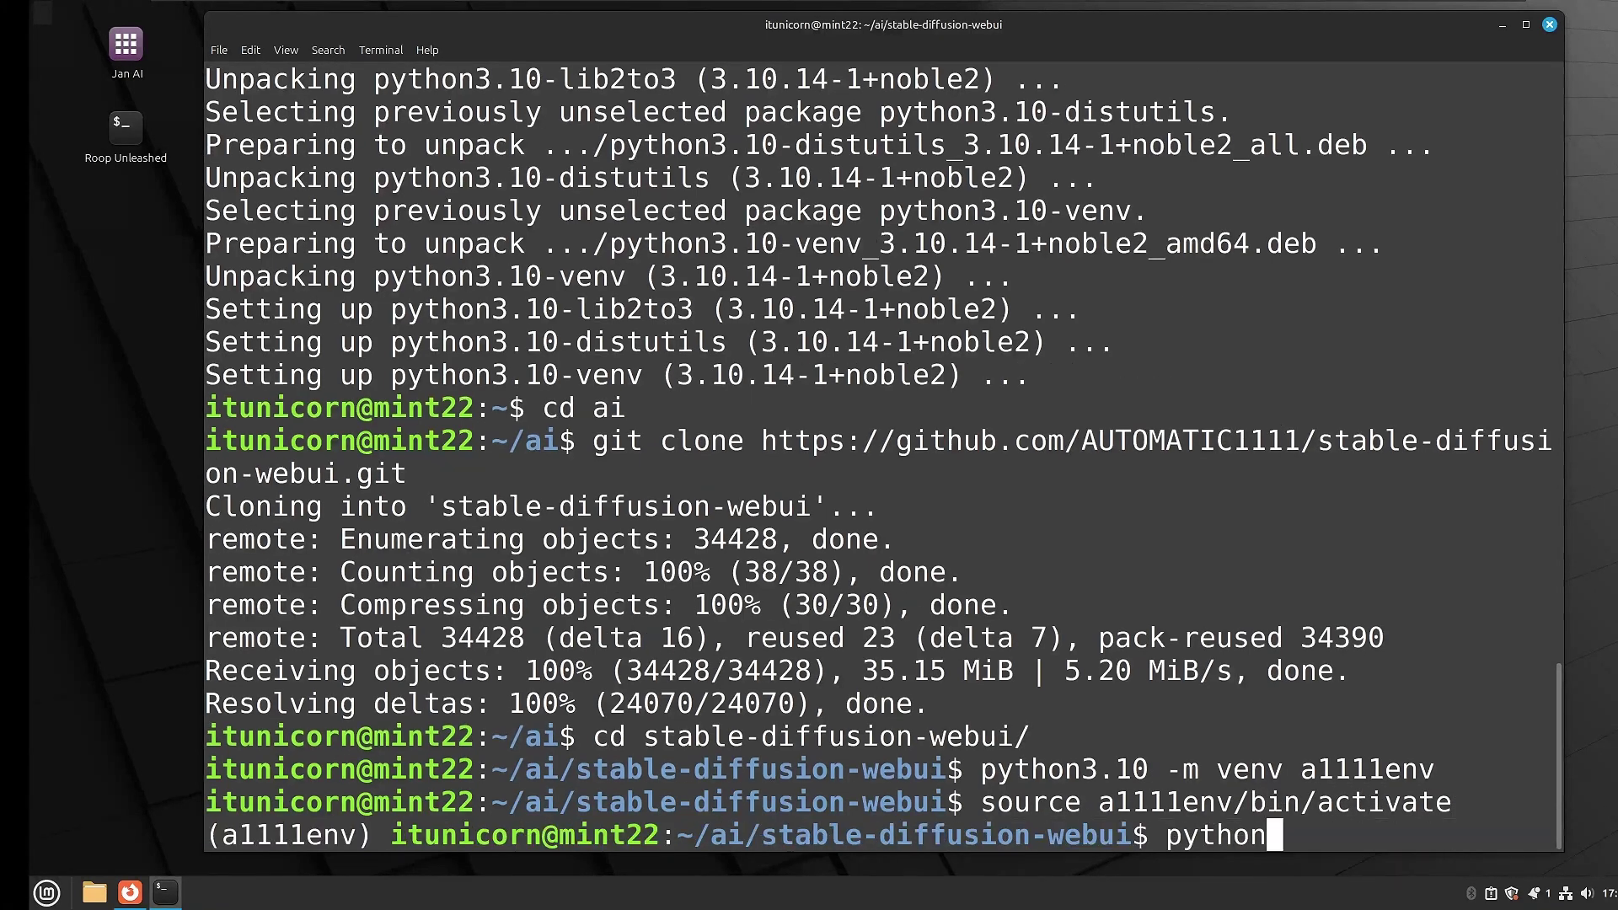
pyautogui.write('3 --version')
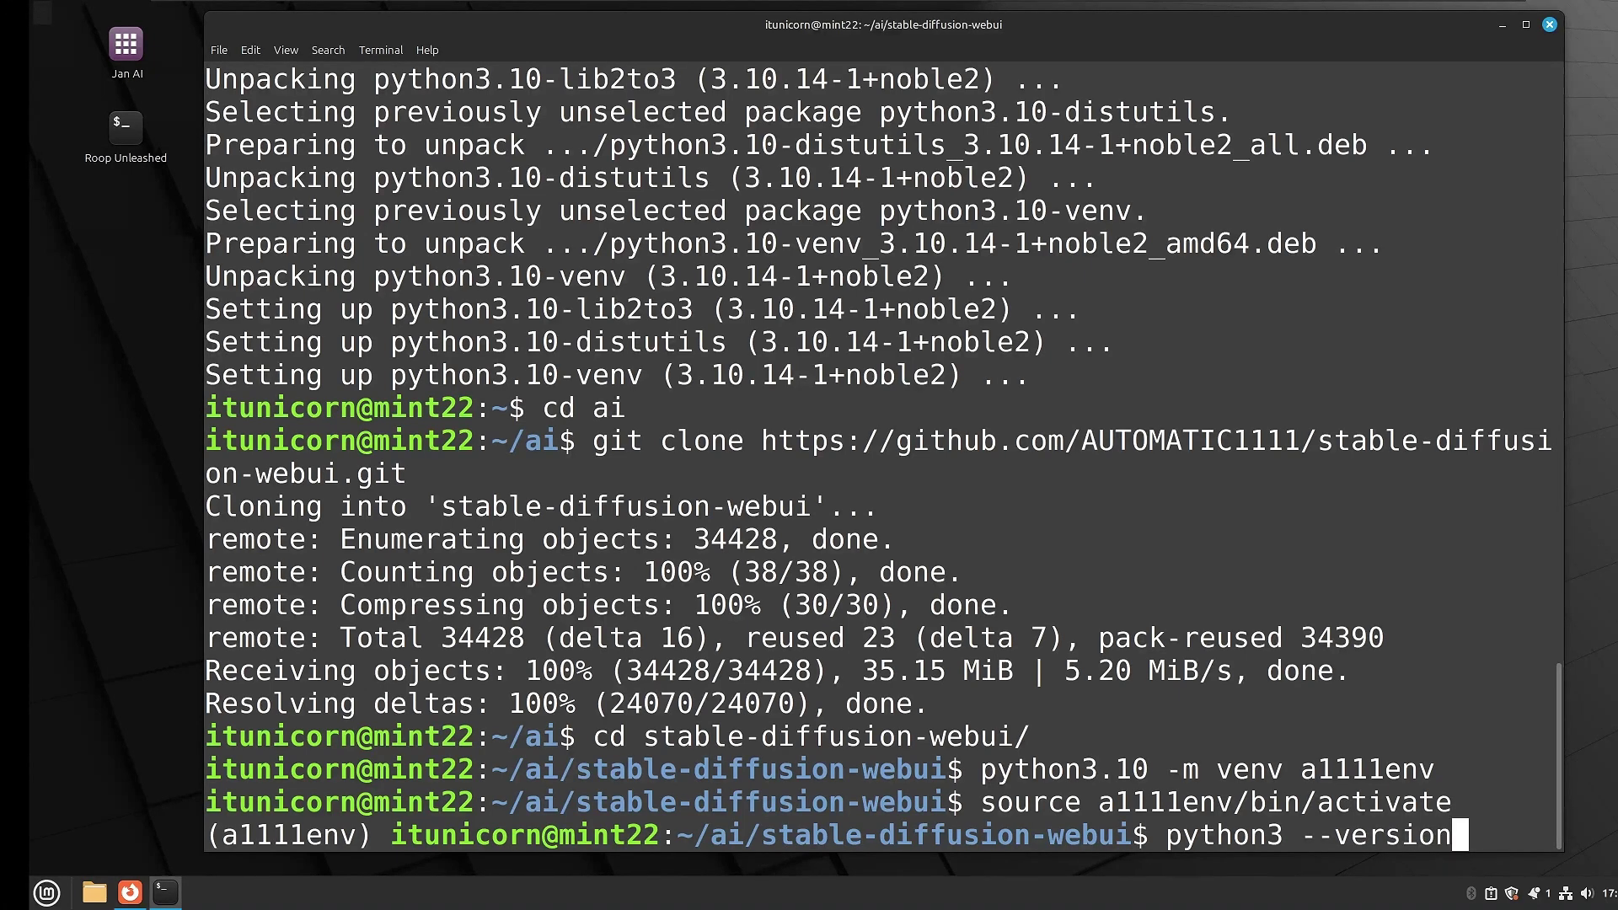
pyautogui.press('Return')
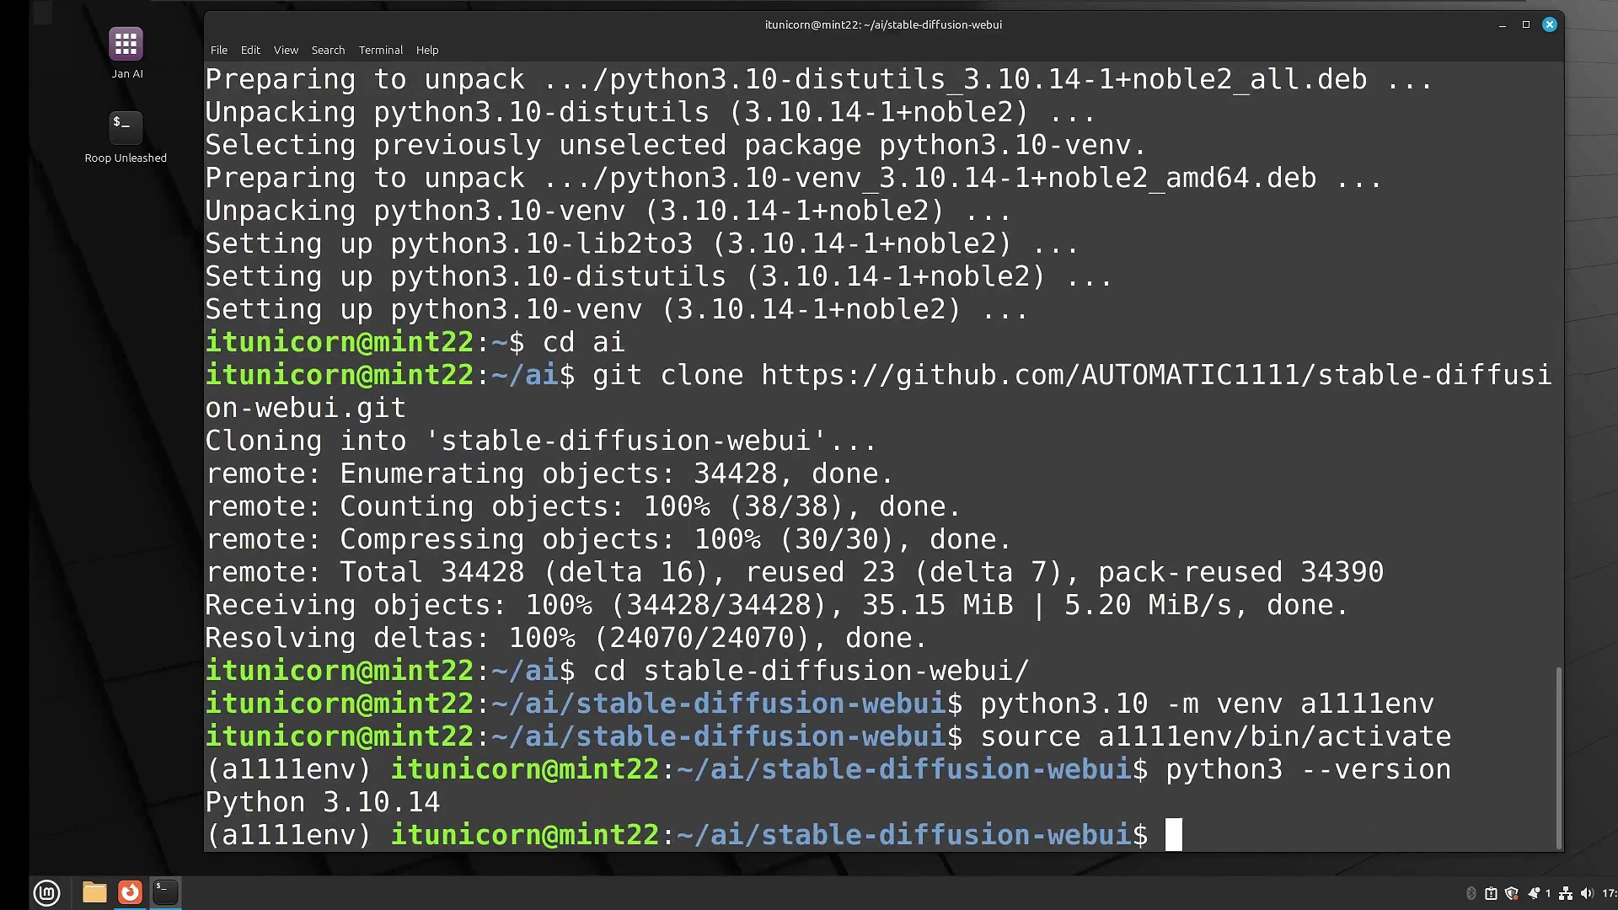
# - Run pip install -r requirements.txt inside a1111env, downloading torch 2.4.0 and CUDA libraries
pyautogui.write('pip ')
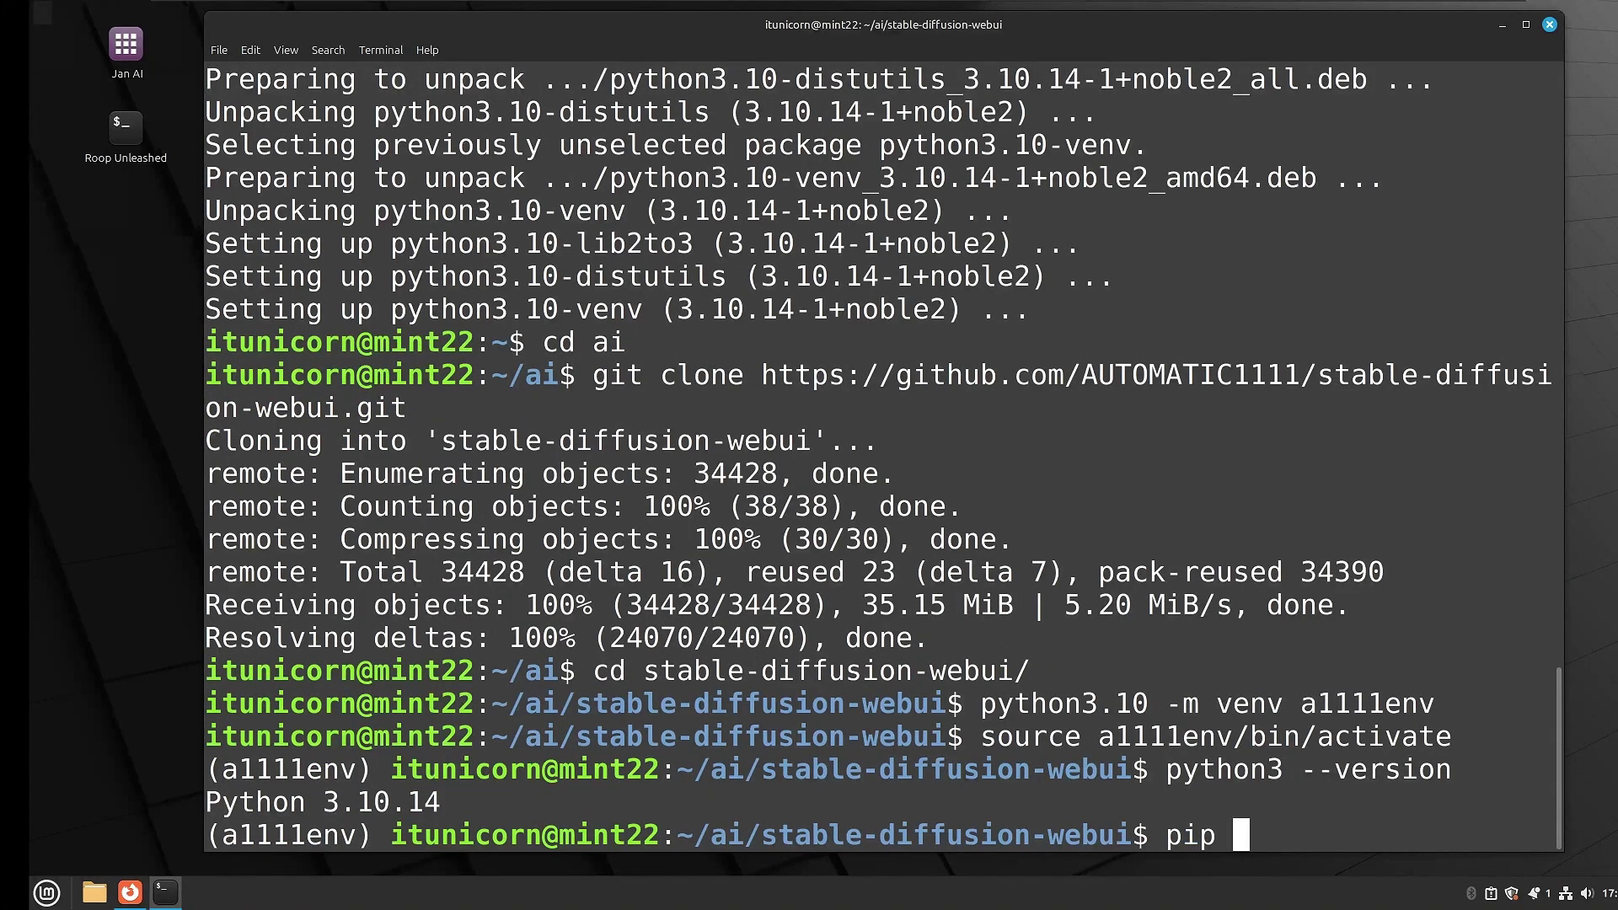
pyautogui.write('install -r ')
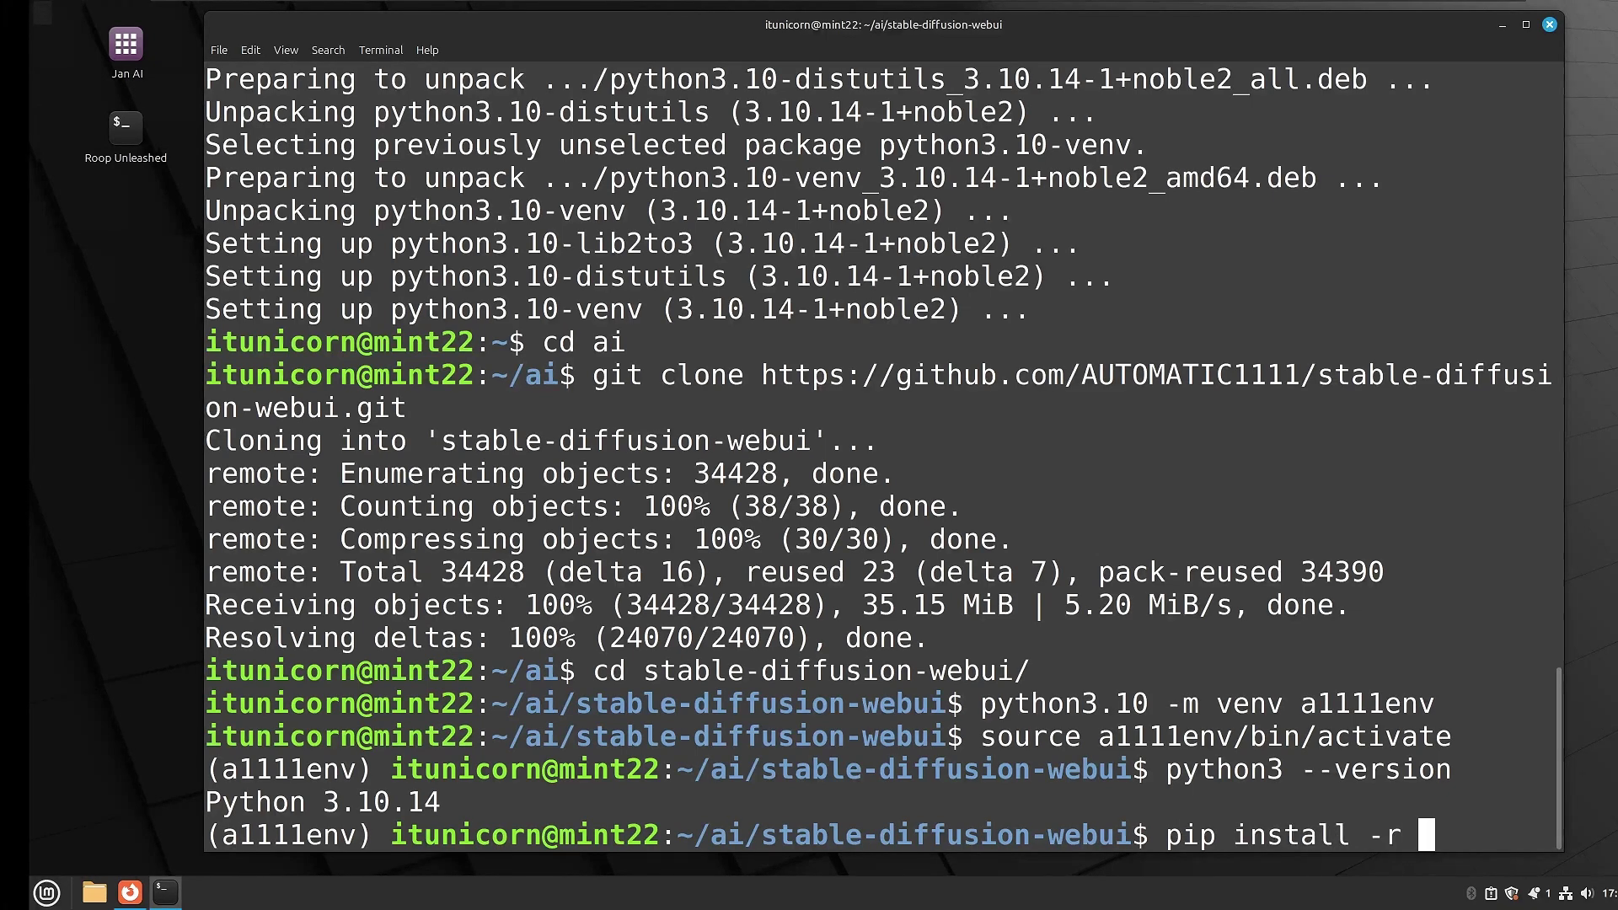
pyautogui.write('requirements')
pyautogui.press('BackSpace')
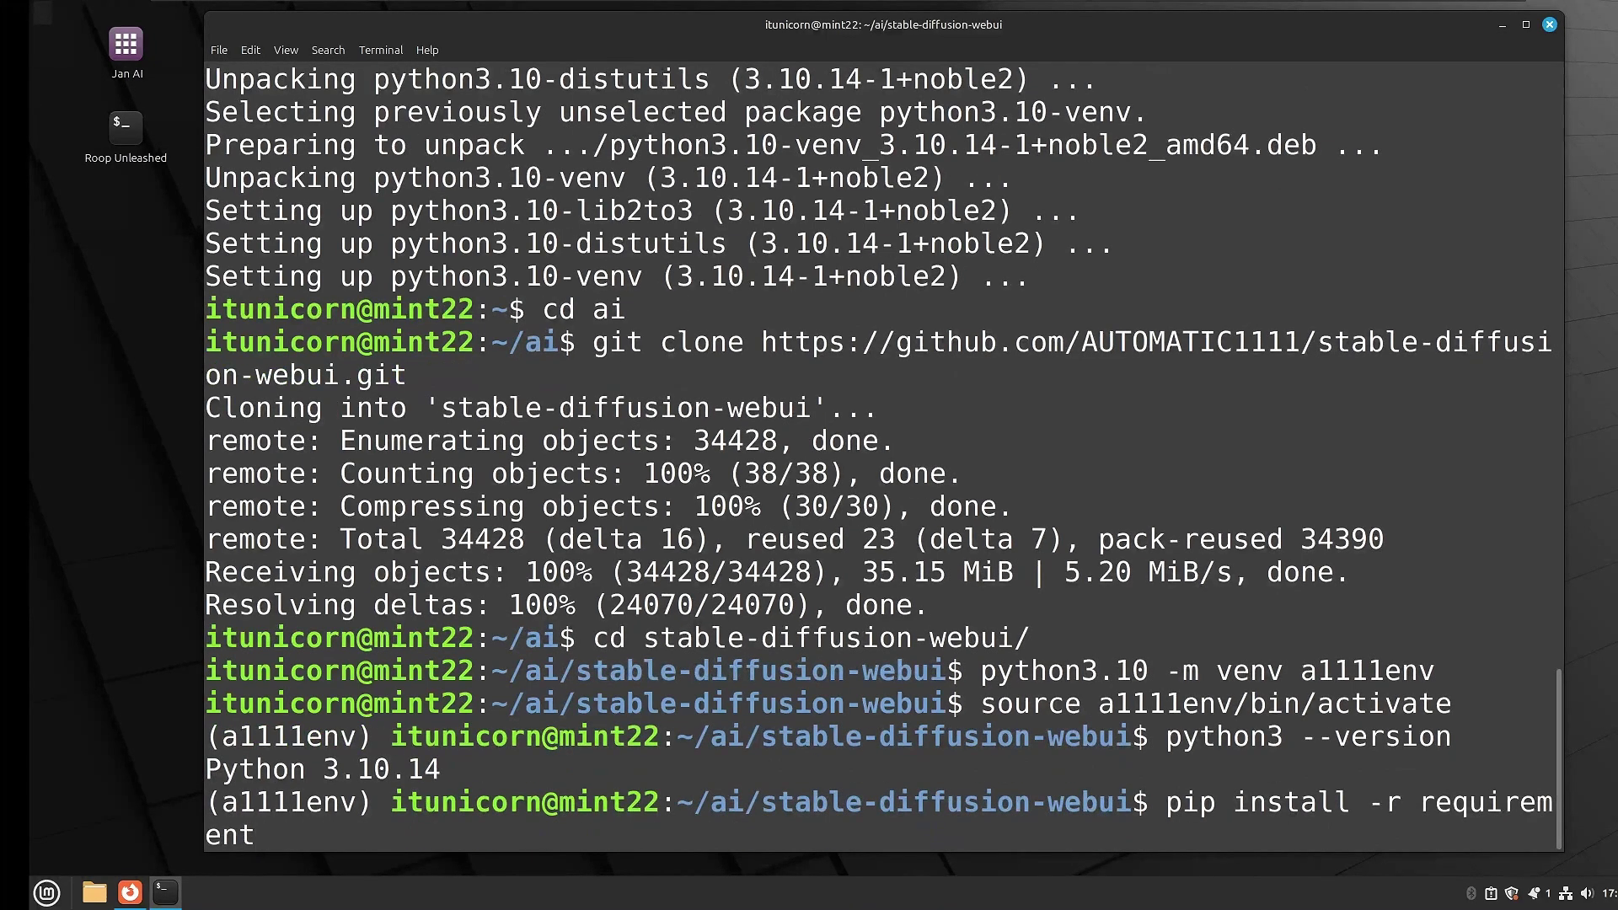
pyautogui.write('s.e')
pyautogui.press('BackSpace')
pyautogui.write('txt')
pyautogui.press('Return')
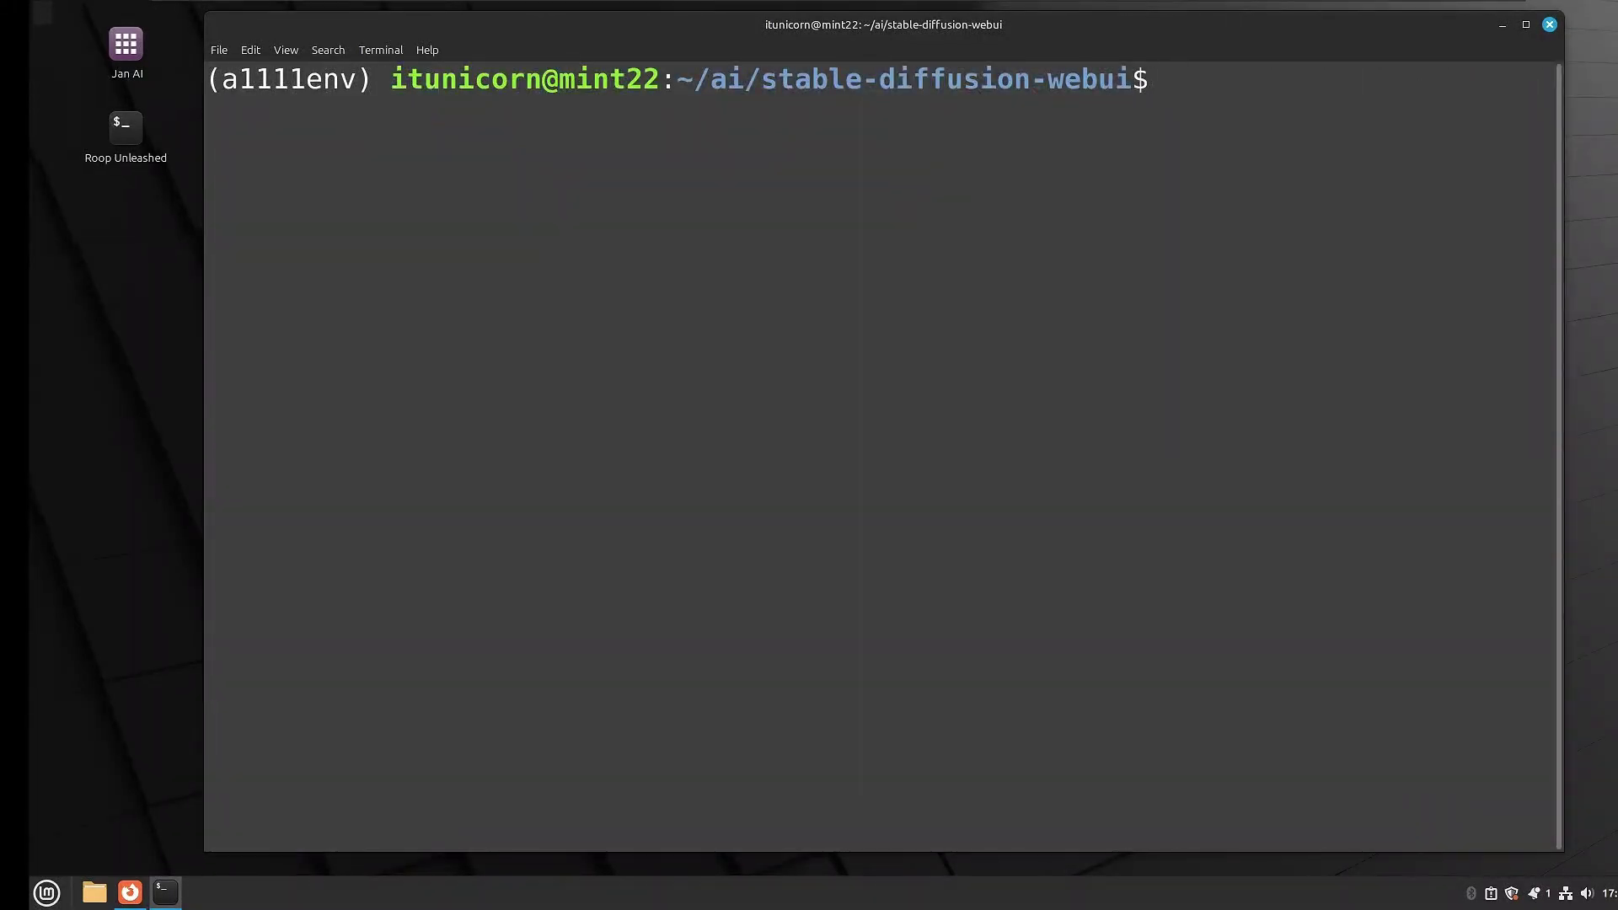
# - Run python3 launch.py --use-cpu all --no-half --skip-torch-cuda-test --enable-insecure-extension-access
pyautogui.write('python3.')
pyautogui.press('BackSpace')
pyautogui.write('launch')
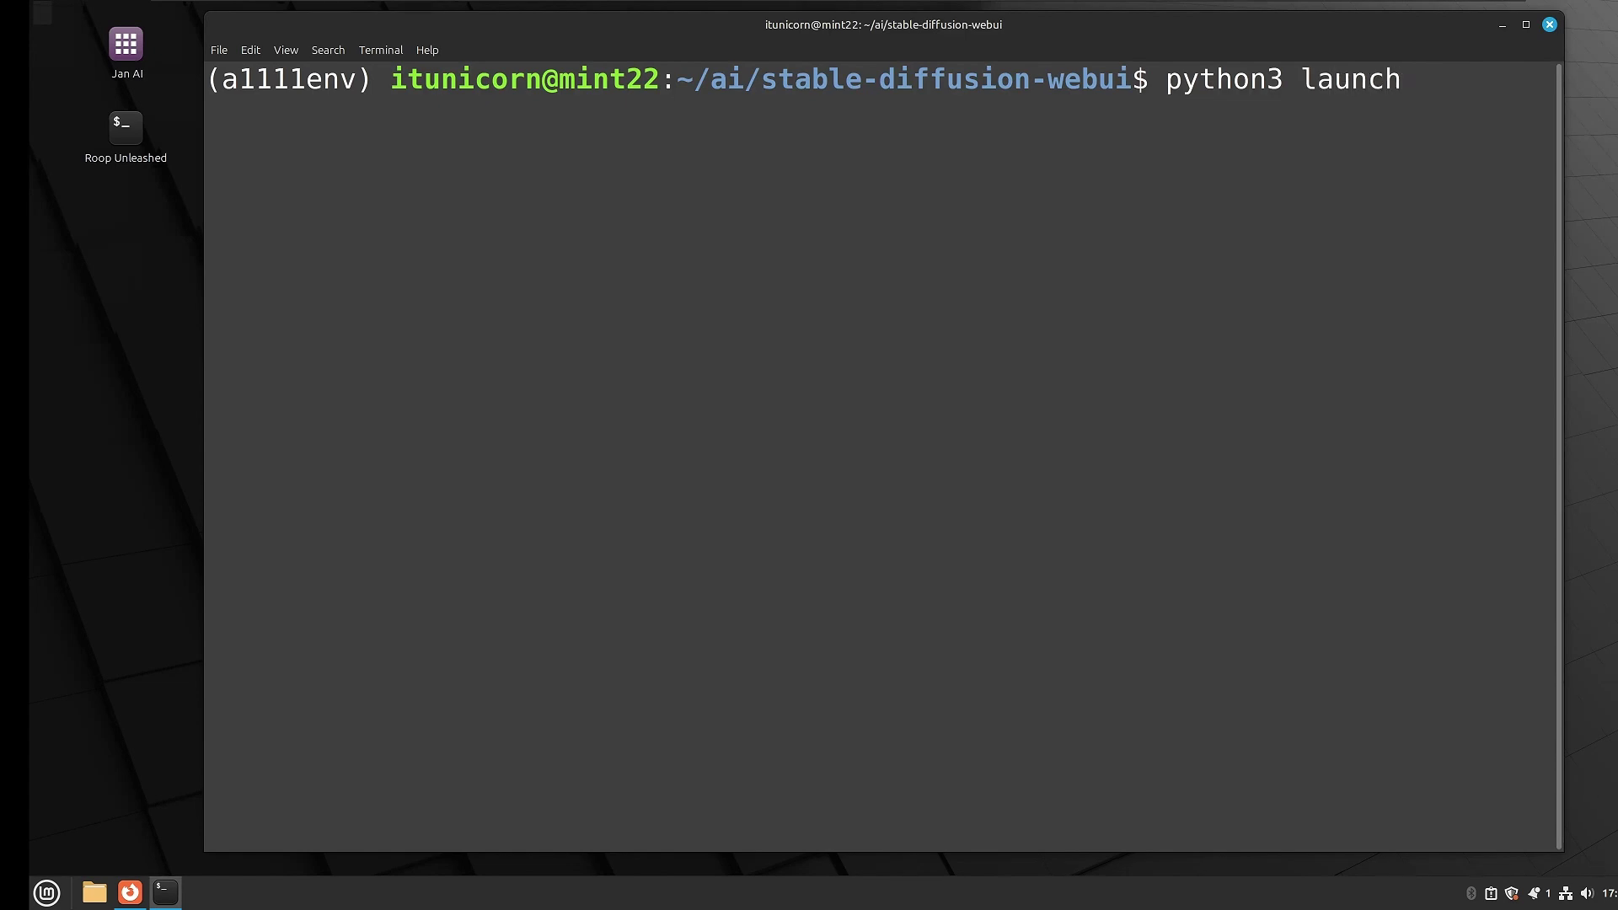
pyautogui.write('.py --use-cpu')
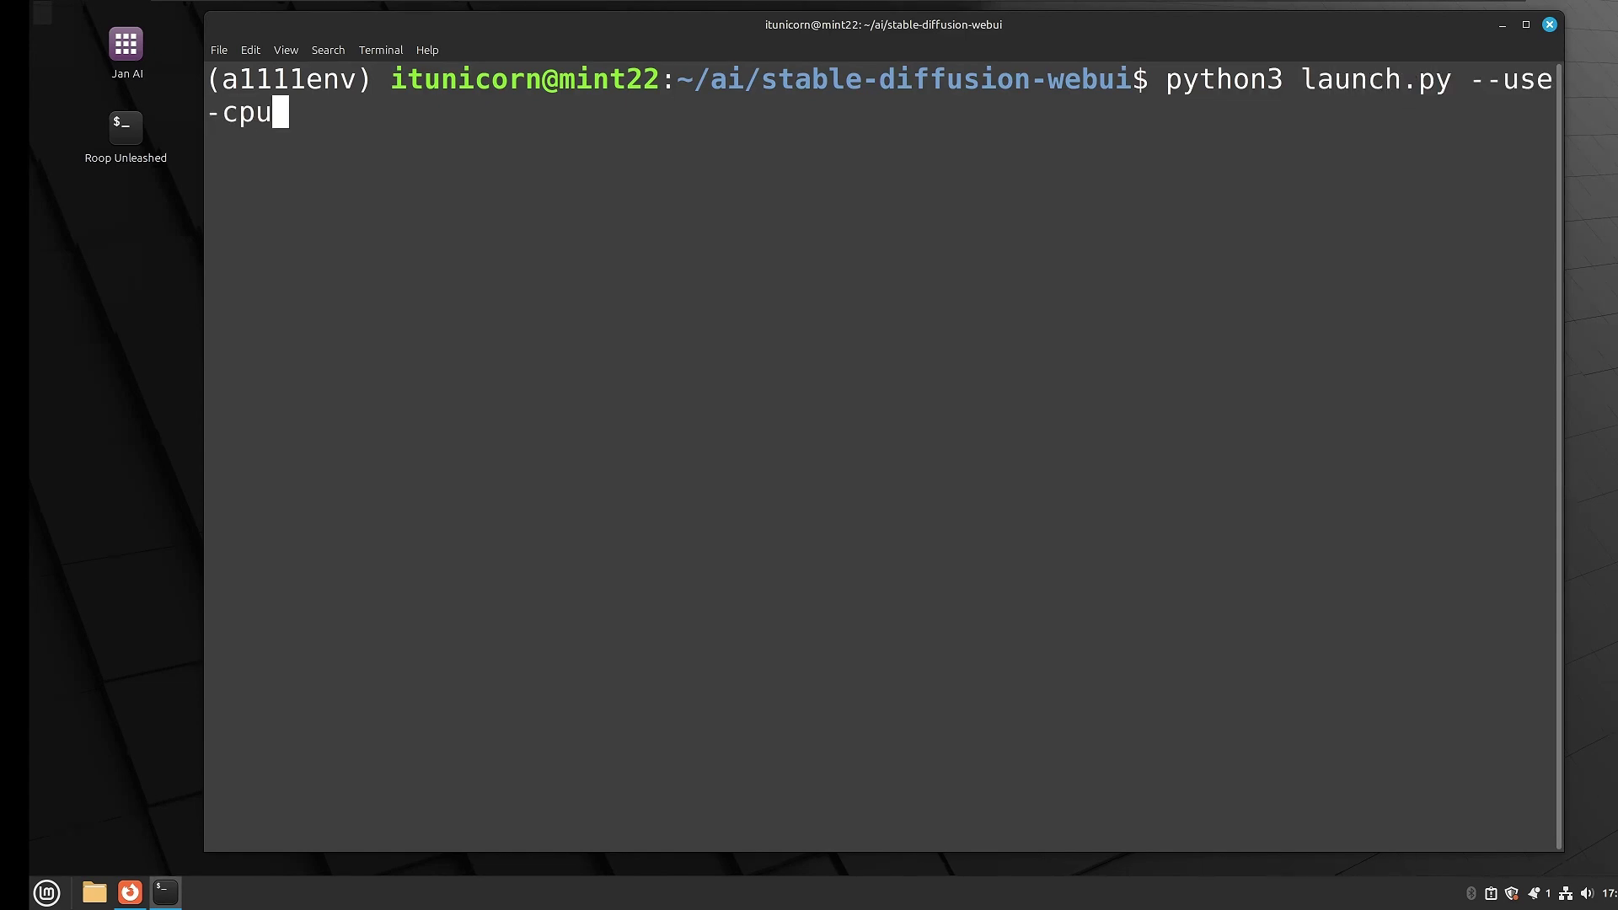
pyautogui.write(' all --no-')
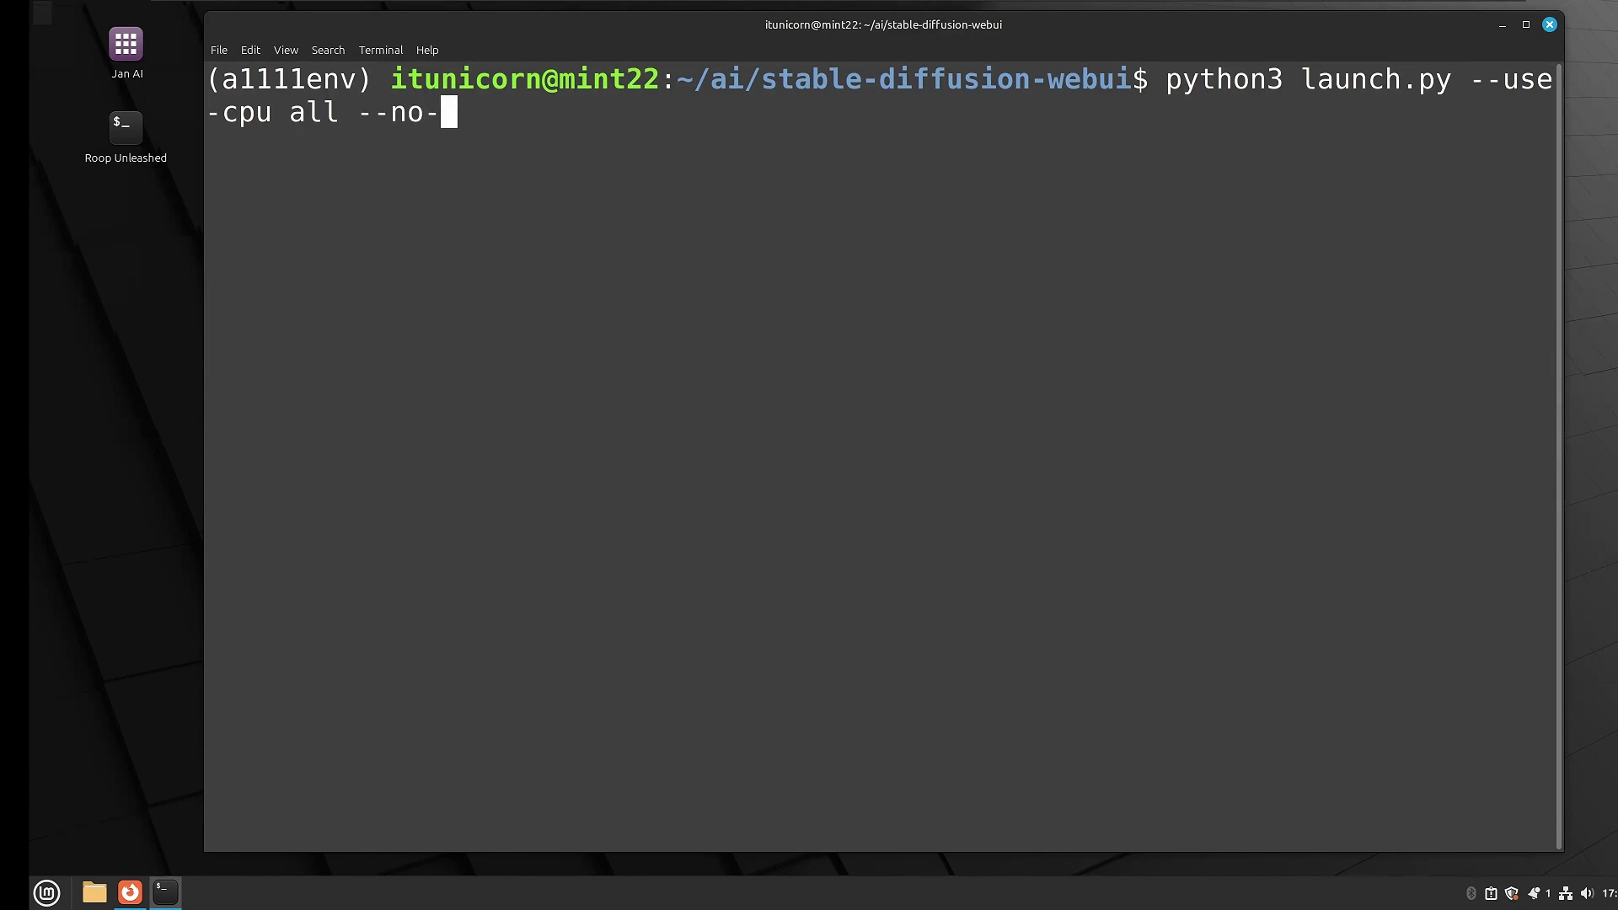
pyautogui.write('half --skip')
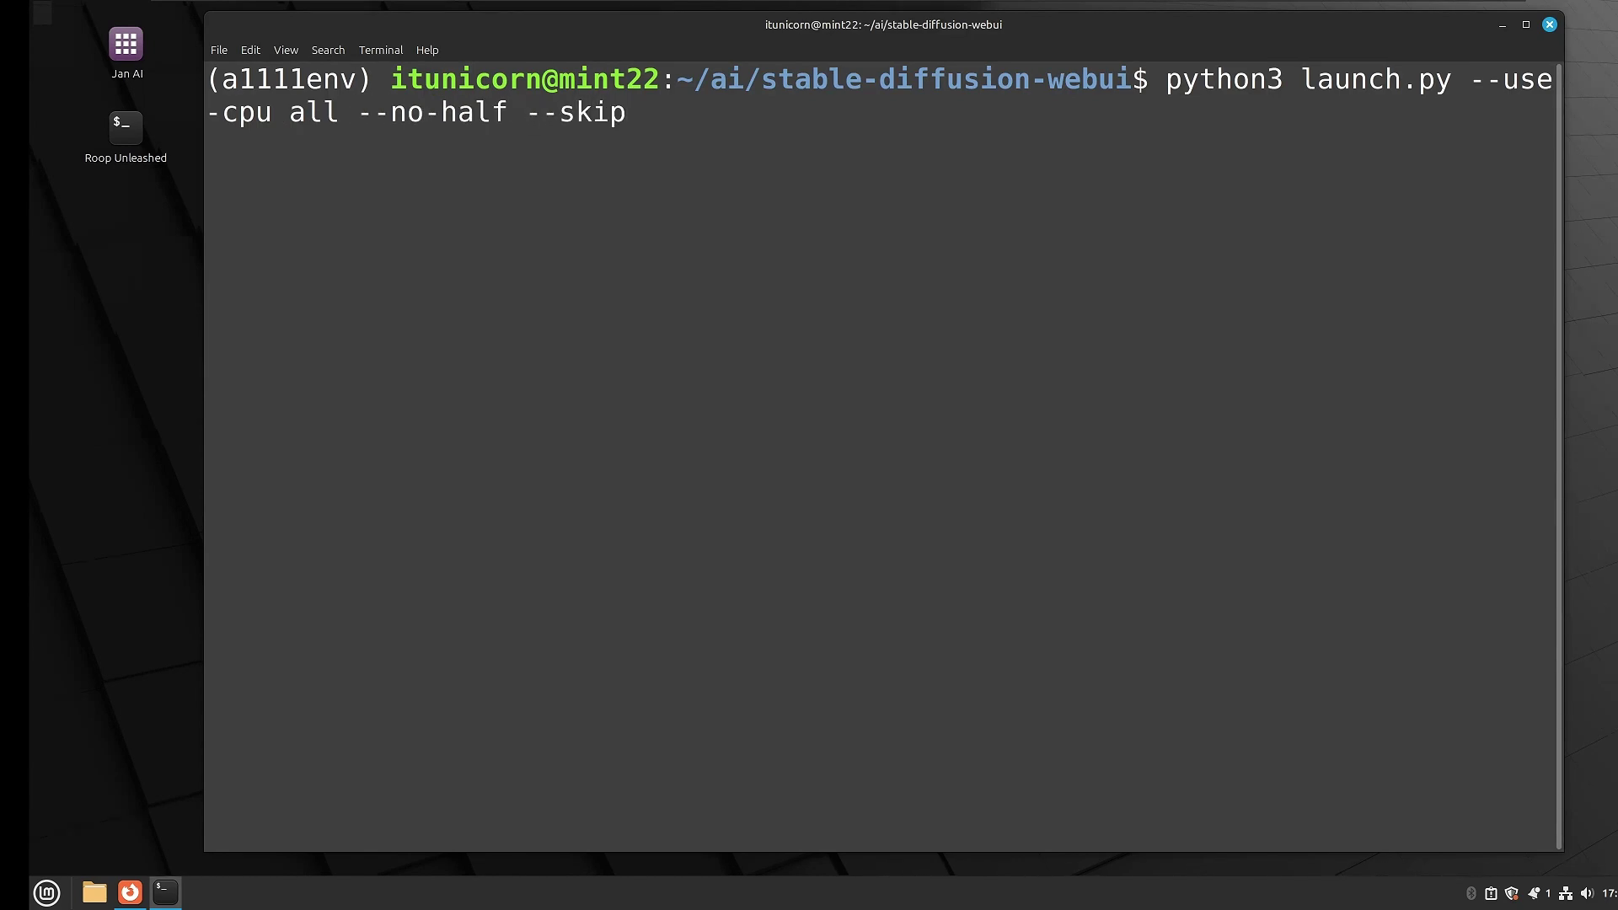
pyautogui.write('-torch-cuda-test --enable-insecure-')
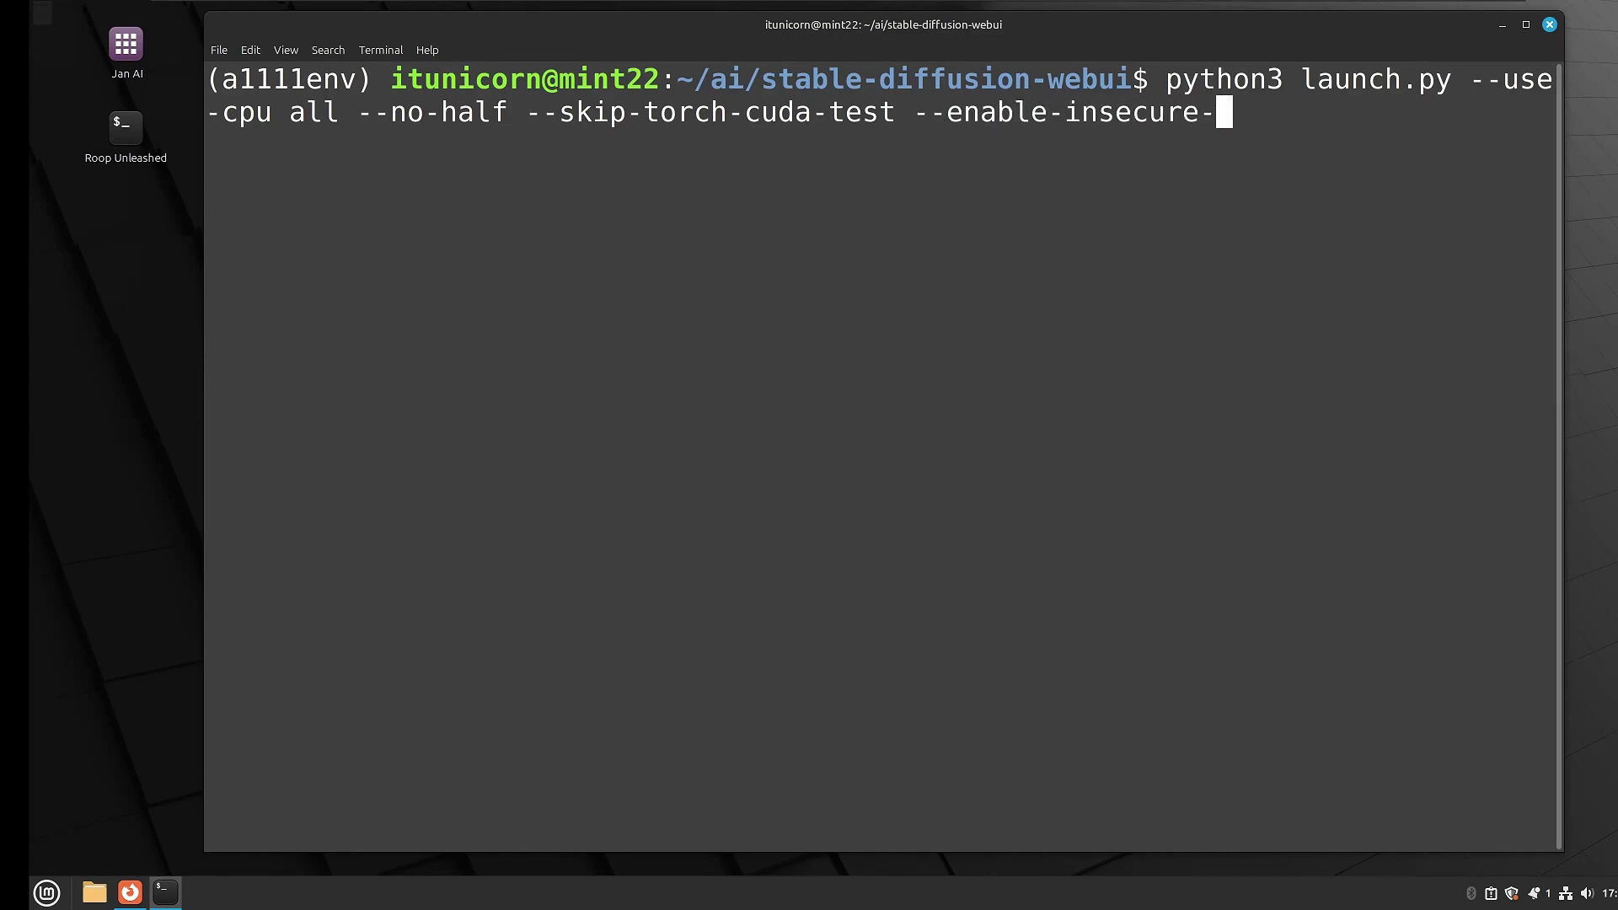
pyautogui.write('extensio')
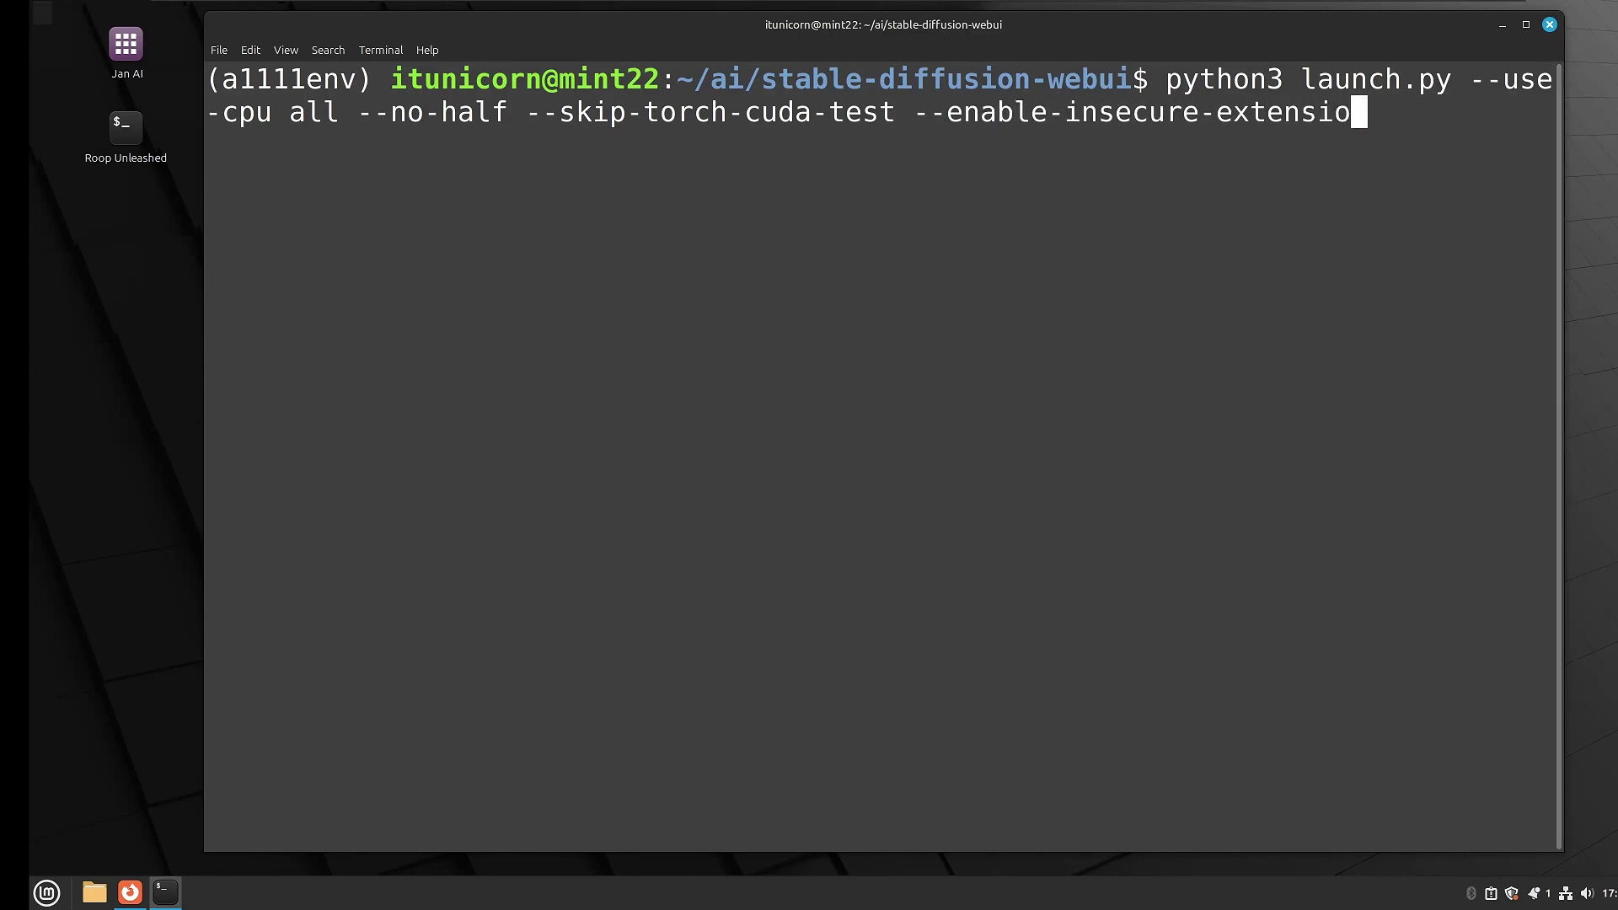
pyautogui.write('n-access')
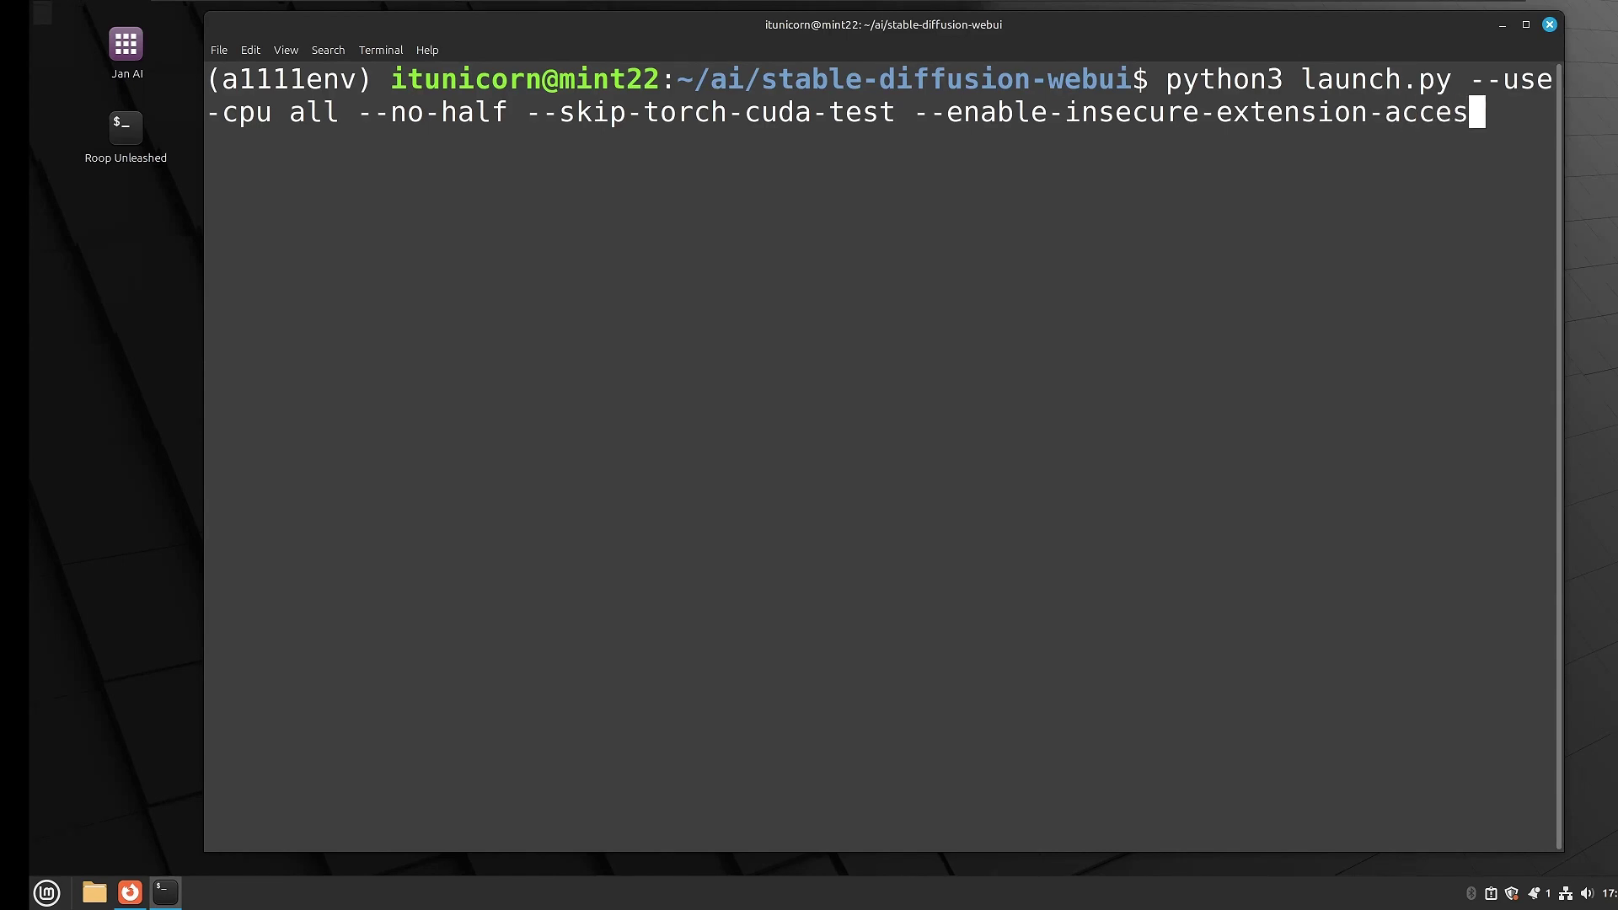
pyautogui.press('Return')
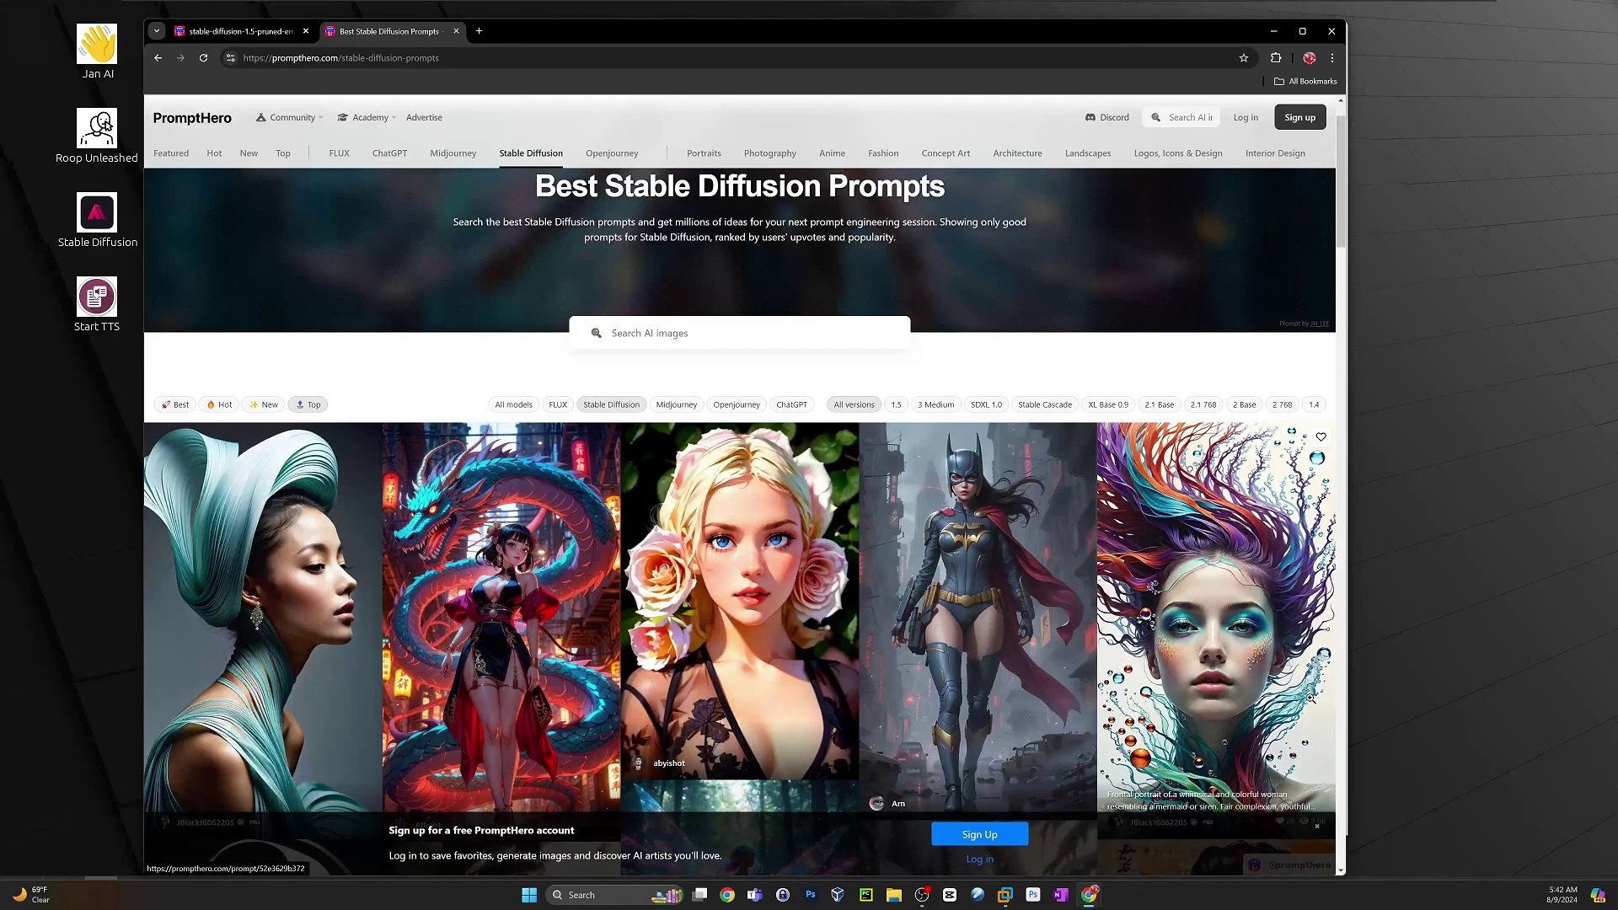
# - Scroll down the PromptHero gallery and open the Albino Lion prompt page
pyautogui.scroll(-1, 1310, 697)
pyautogui.scroll(-4, 1310, 697)
pyautogui.scroll(-2, 1304, 698)
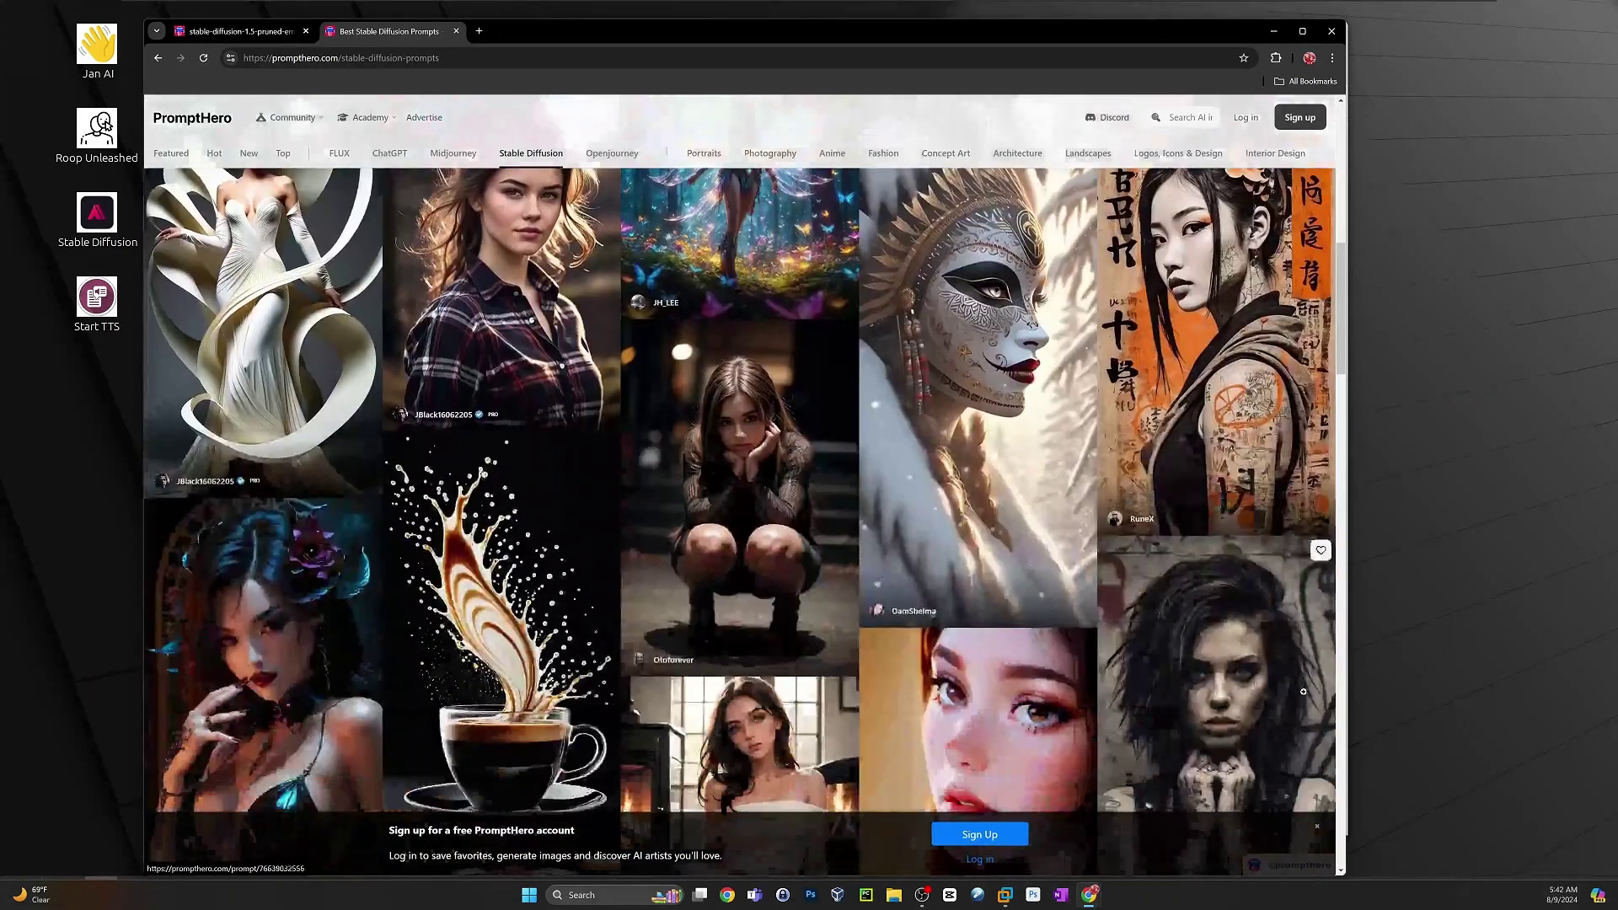
pyautogui.scroll(-3, 1305, 695)
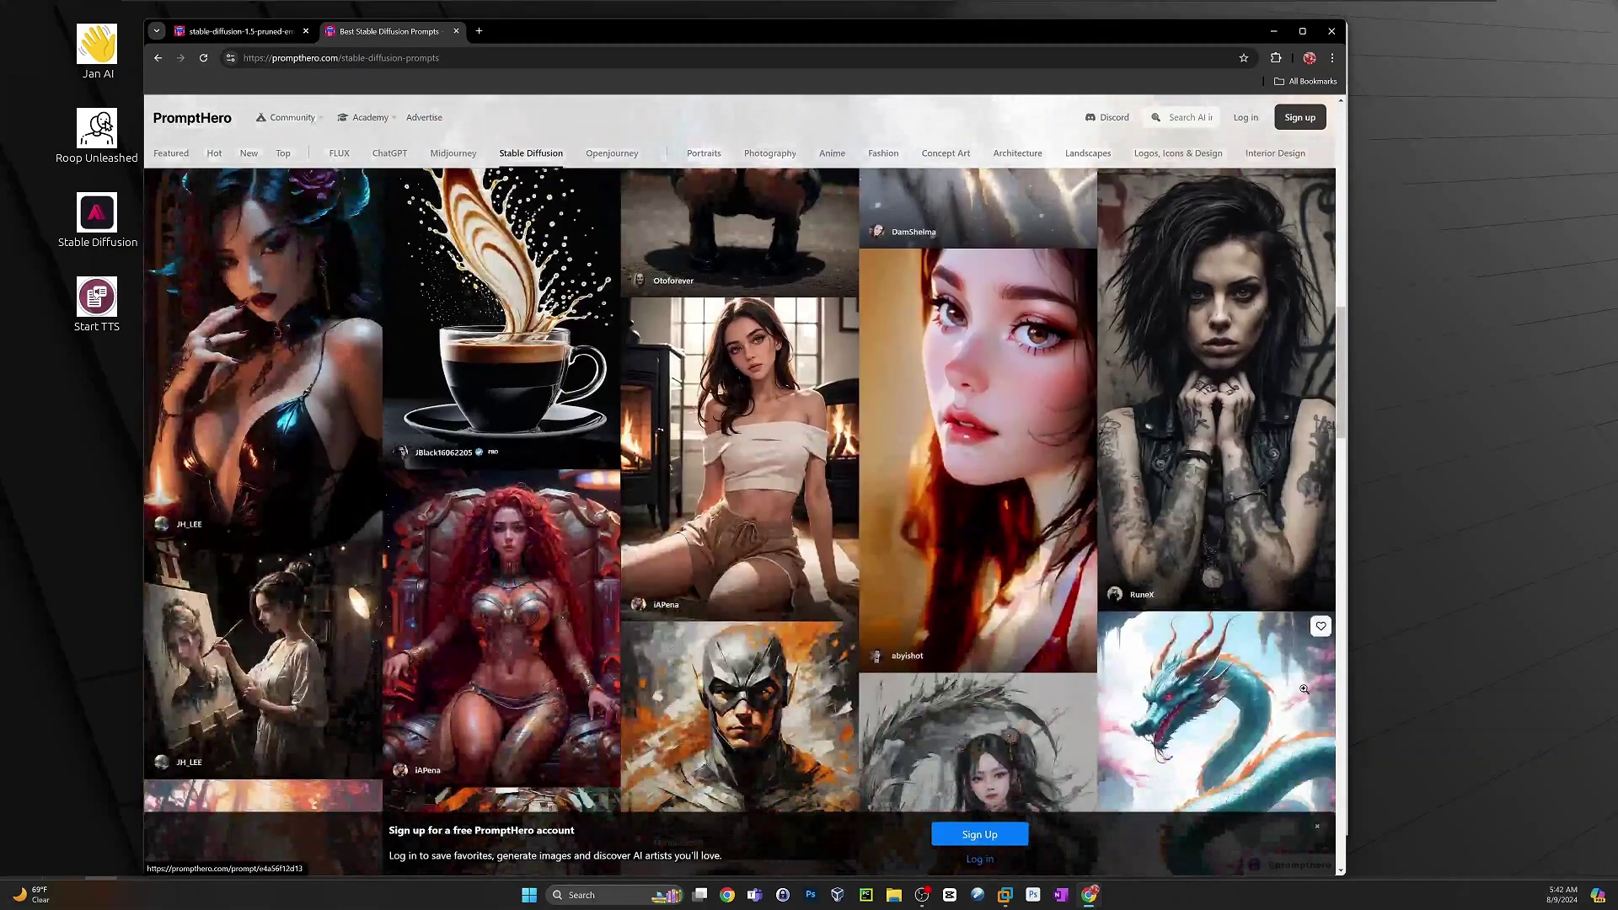
pyautogui.scroll(-4, 1304, 689)
pyautogui.scroll(-2, 1286, 570)
pyautogui.scroll(-4, 1286, 571)
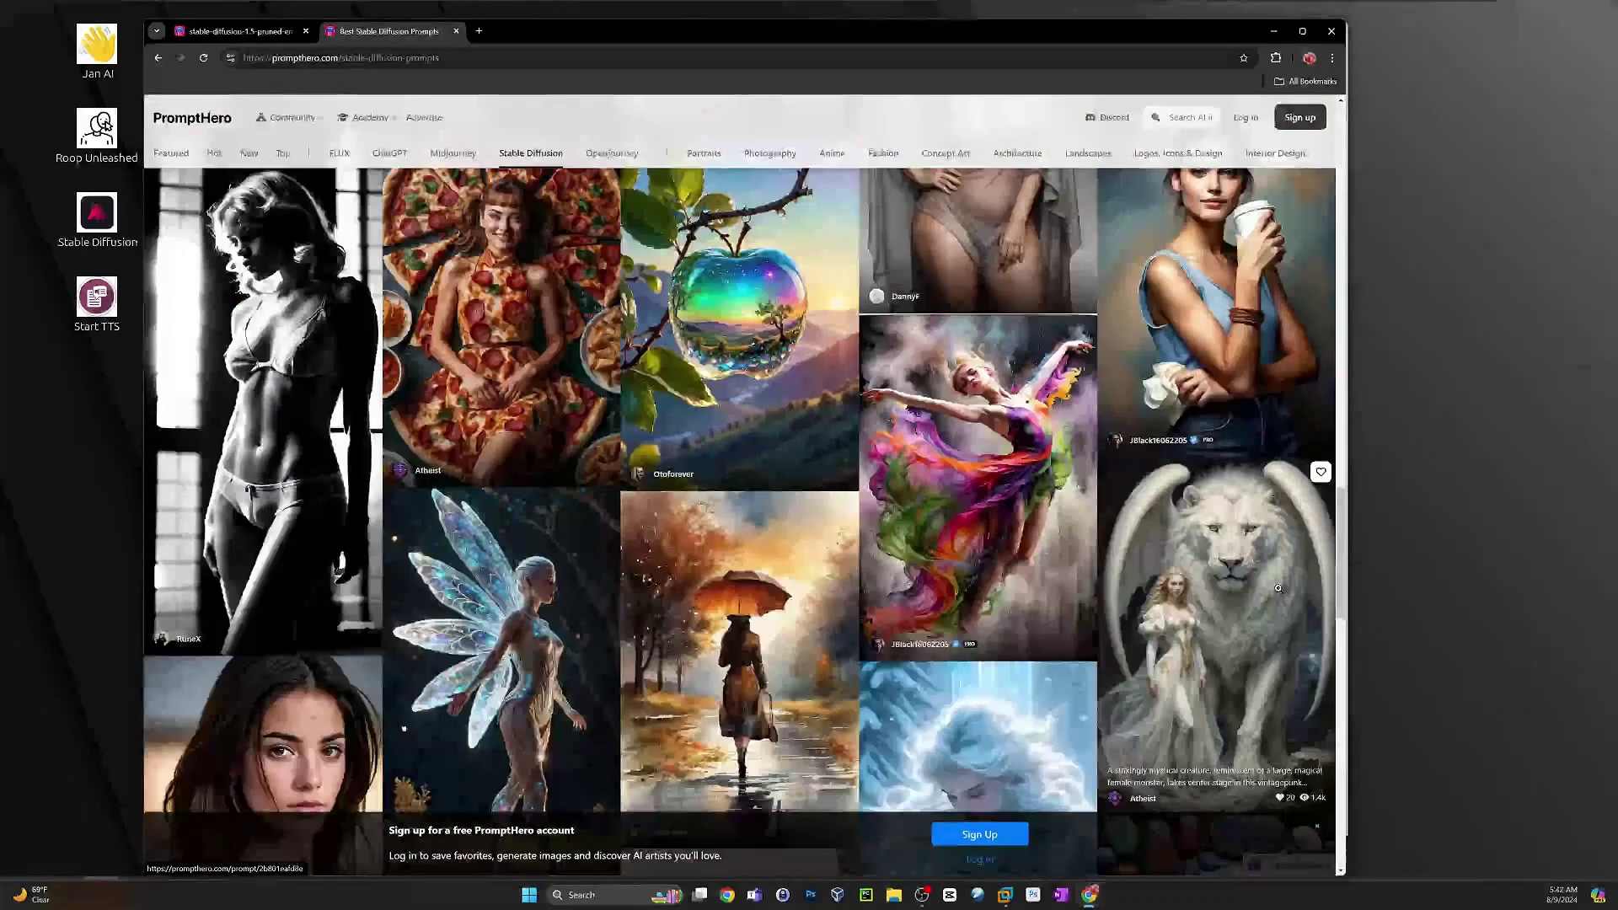
pyautogui.scroll(-3, 1166, 431)
pyautogui.click(1224, 420)
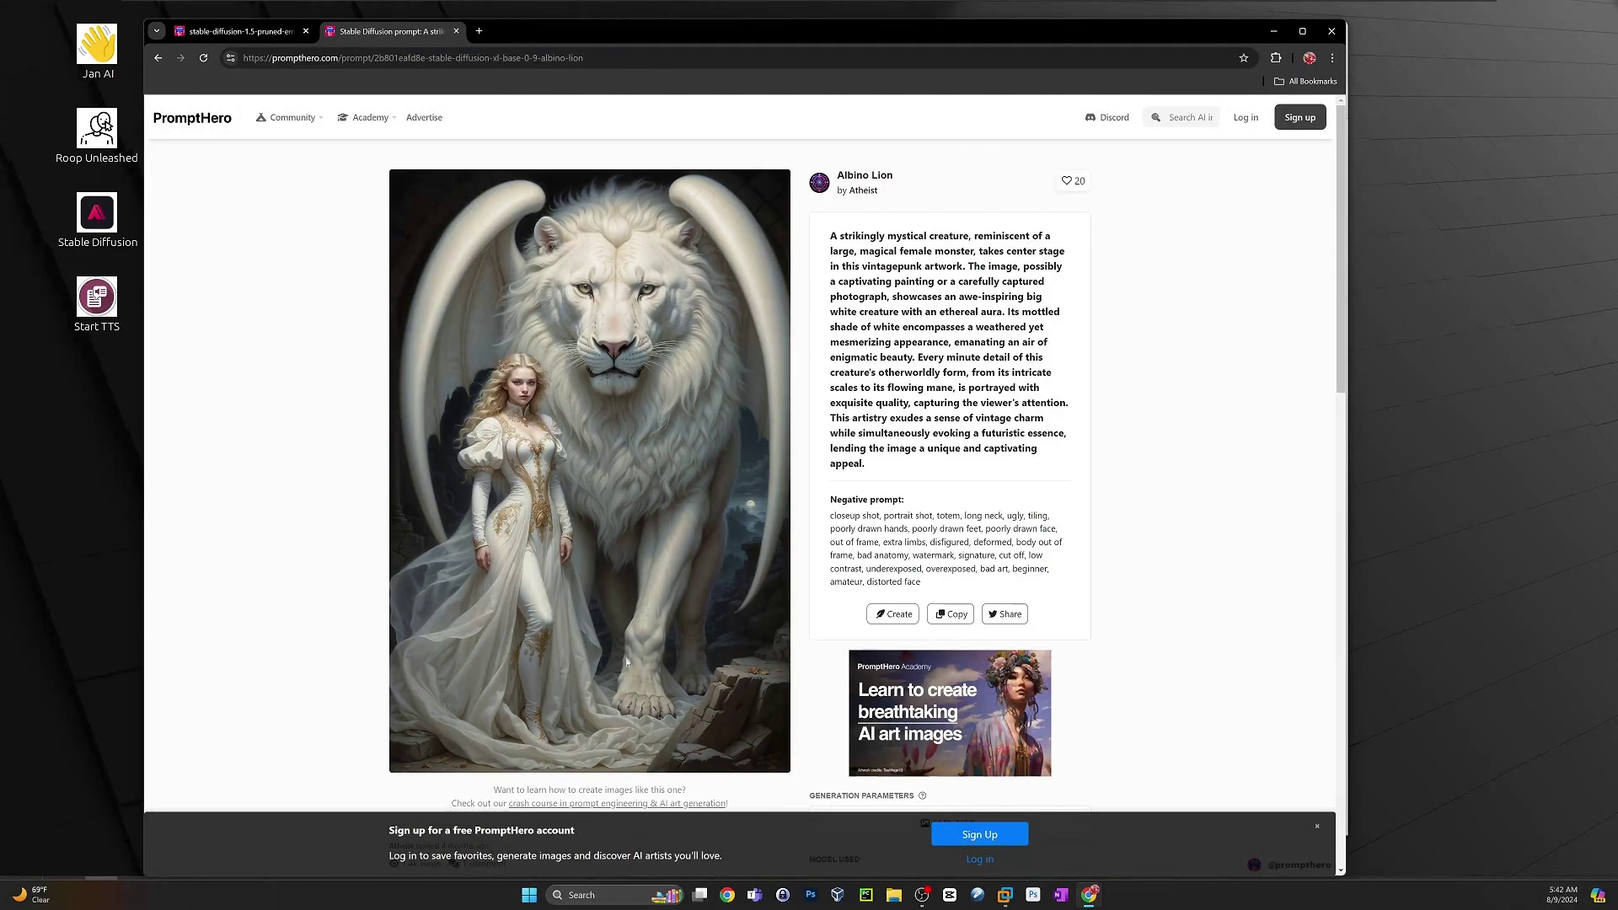
# - Look over the Albino Lion page, then go back to the portrait prompt page
pyautogui.scroll(-3, 1054, 495)
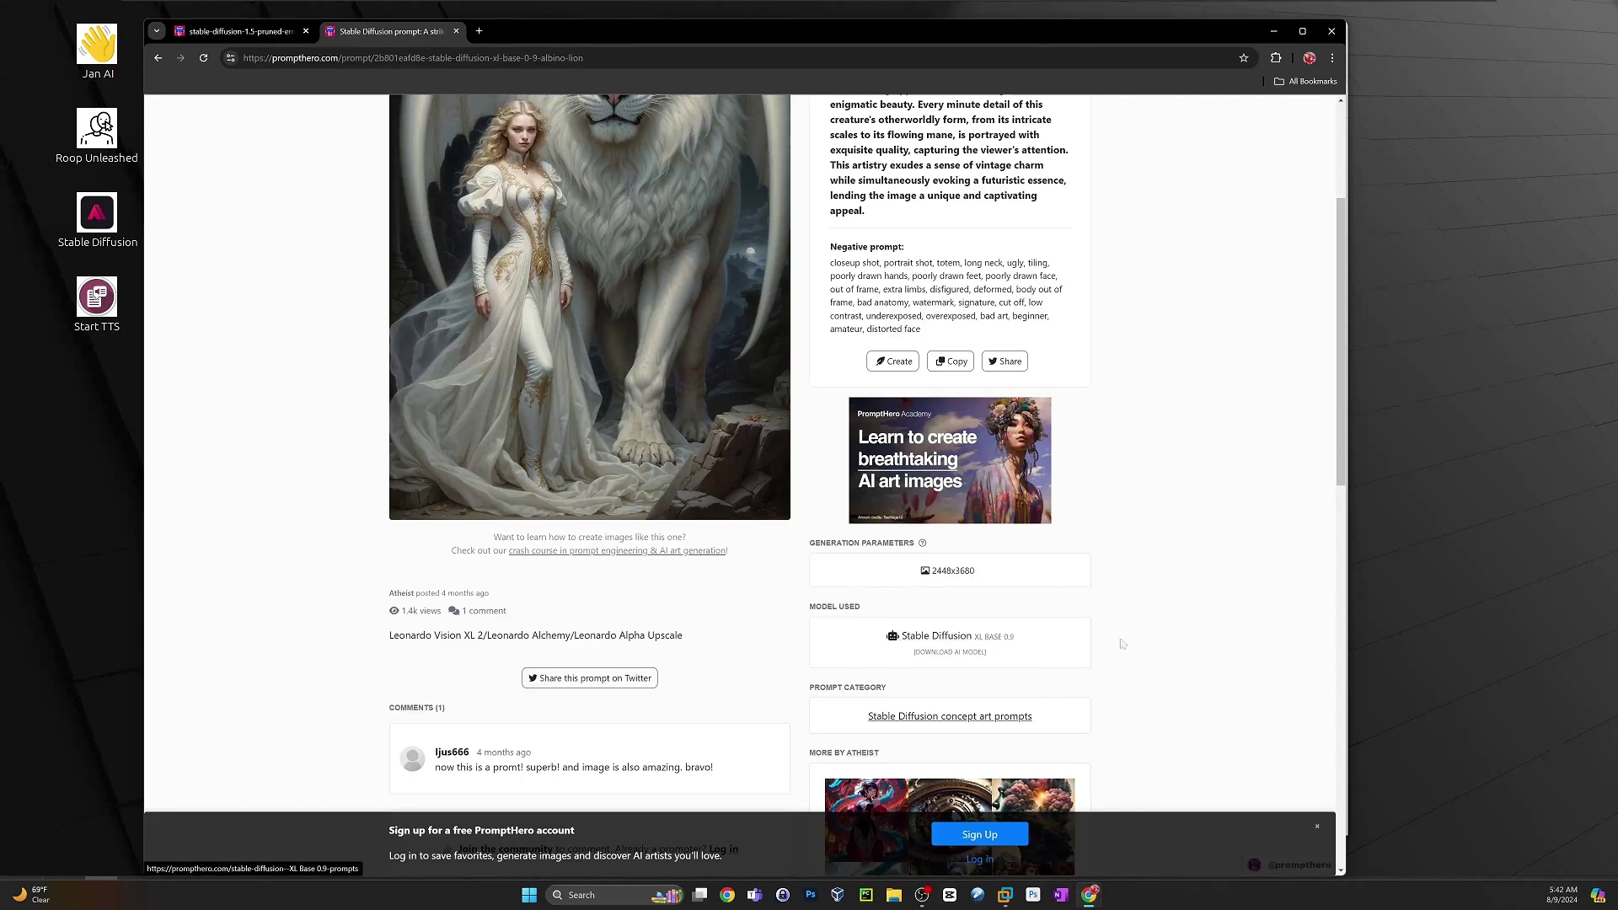
pyautogui.scroll(3, 1180, 643)
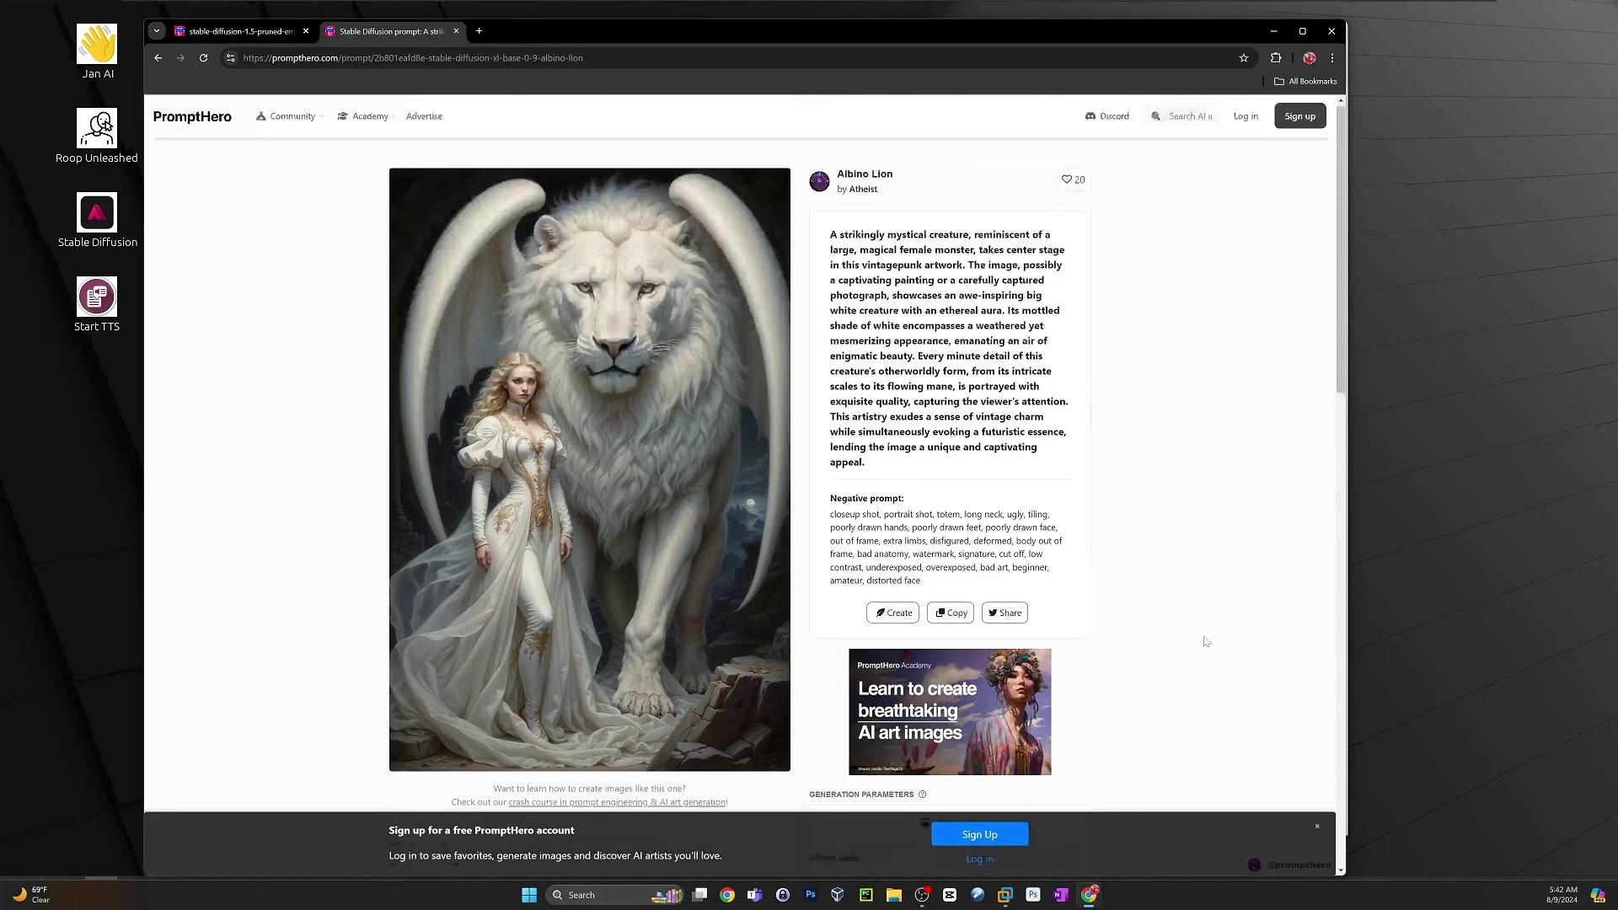
pyautogui.click(158, 58)
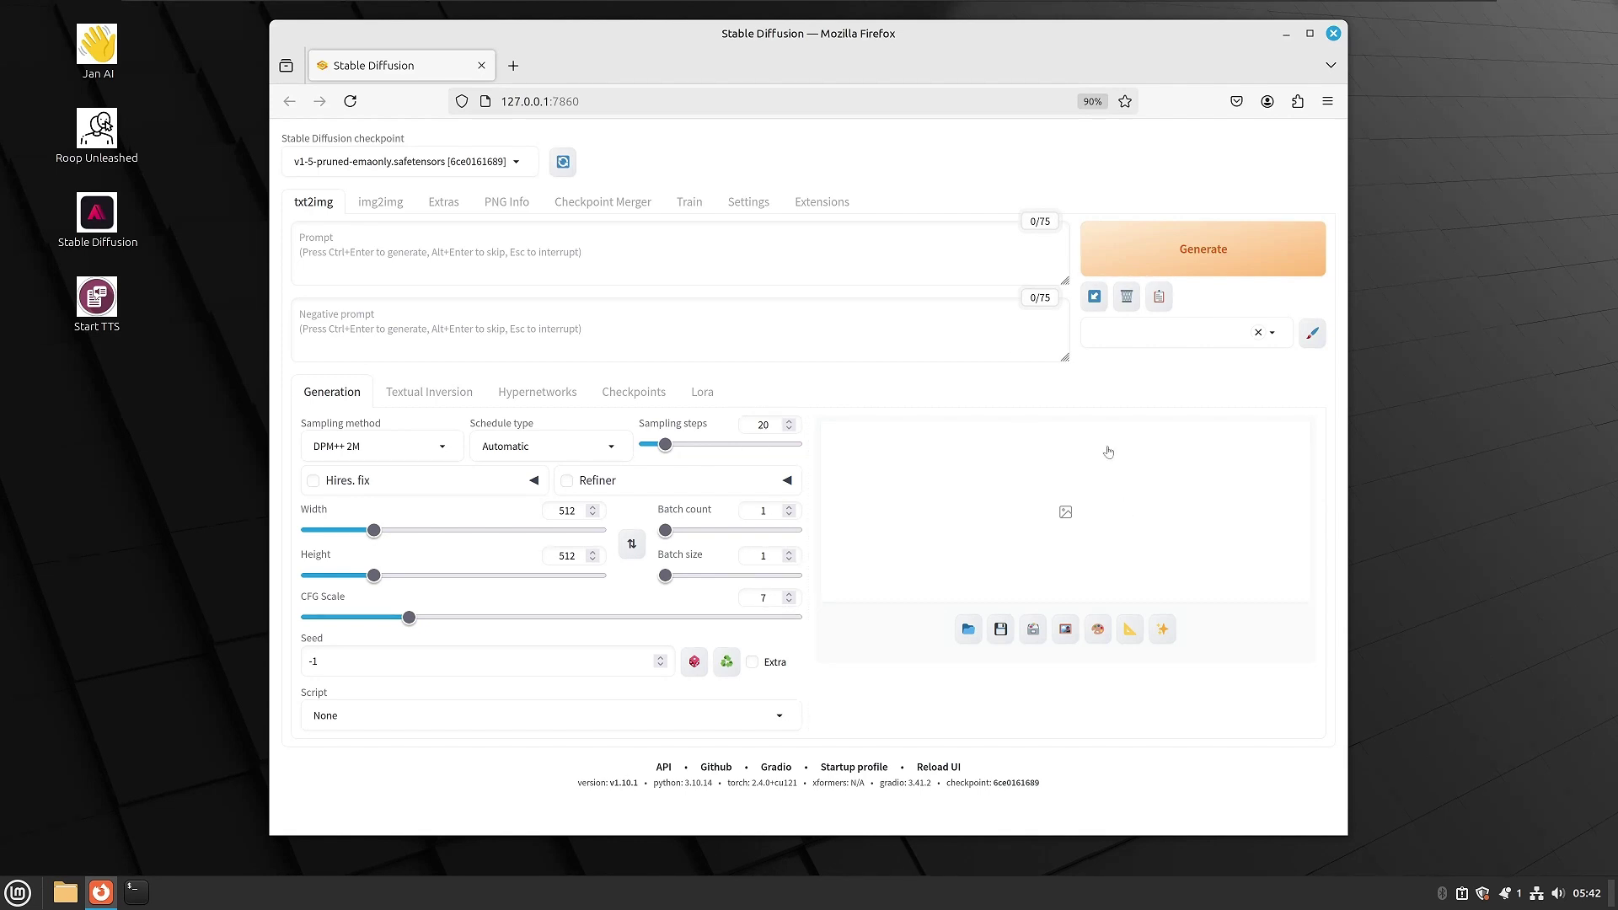
# - Paste the copied portrait prompt into Prompt and the 'bad anatomy' terms into Negative prompt
pyautogui.click(436, 239)
pyautogui.write('photo of a gorgeous young woman in the style of stefan kostic and david la chapelle, coy, shy, alluring, evocative, stunning, award winning, realistic, sharp focus, 8 k high definition, 3 5 mm film photography, photo realistic, insanely detailed, intricate, elegant, art by stanley lau and artgerm')
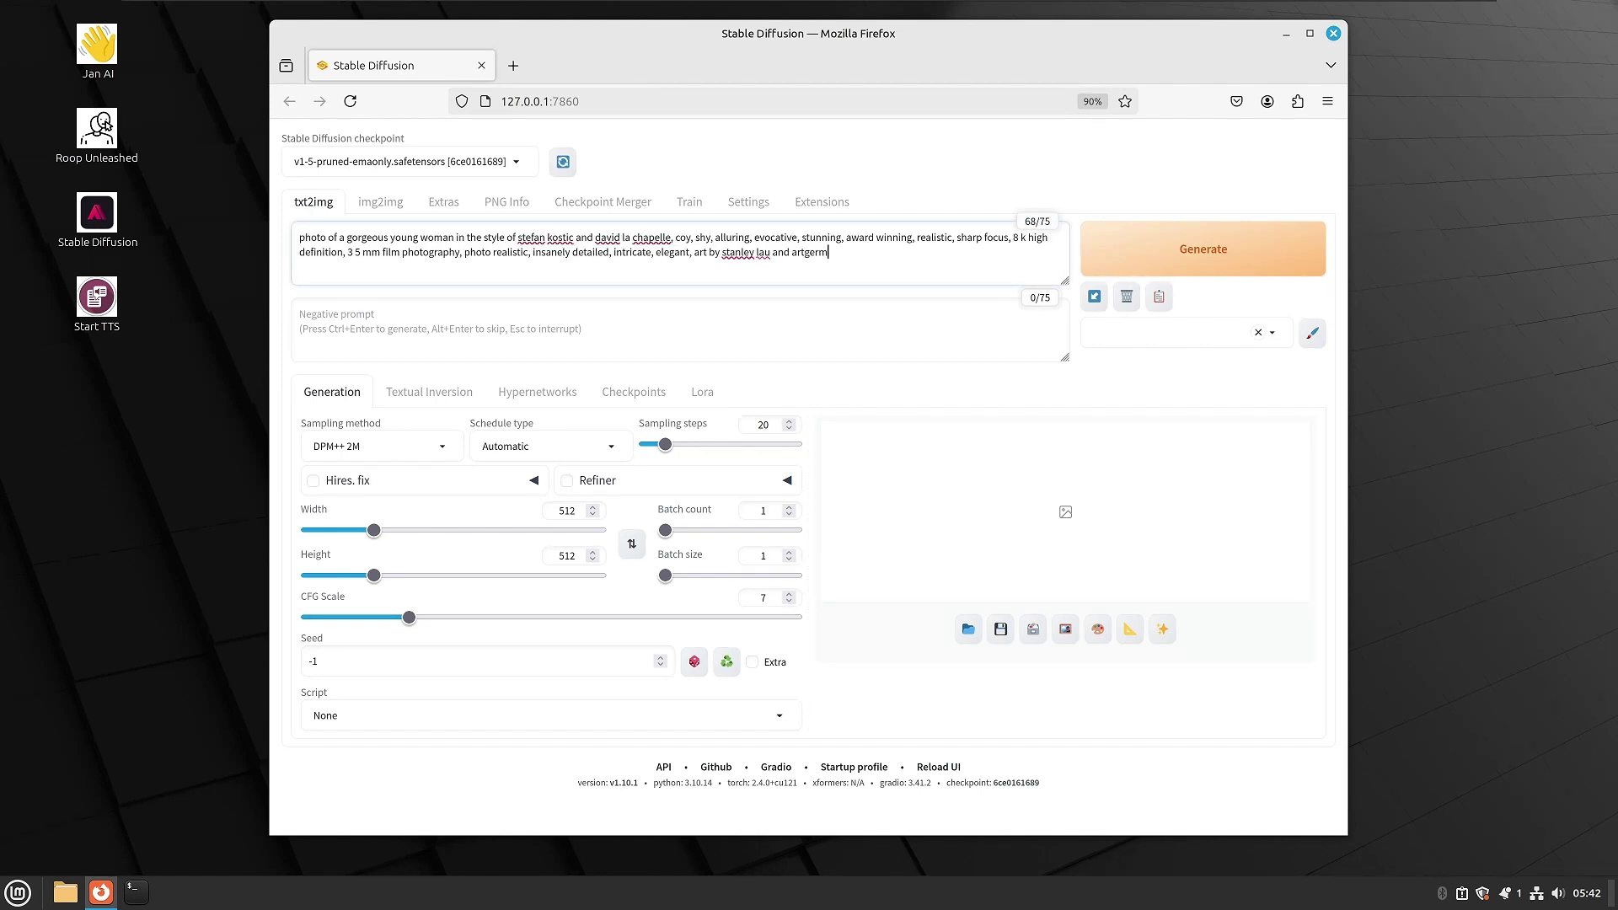
pyautogui.click(394, 329)
pyautogui.write('bad anatomy, extra legs, extra arms, poorly drawn face, poorly drawn hands, poorly drawn feet, fat, disfigured, out of frame, long neck, poo art, bad hands, bad art, deformed, gun, double head, flowers, asian, hyperrealistic, child')
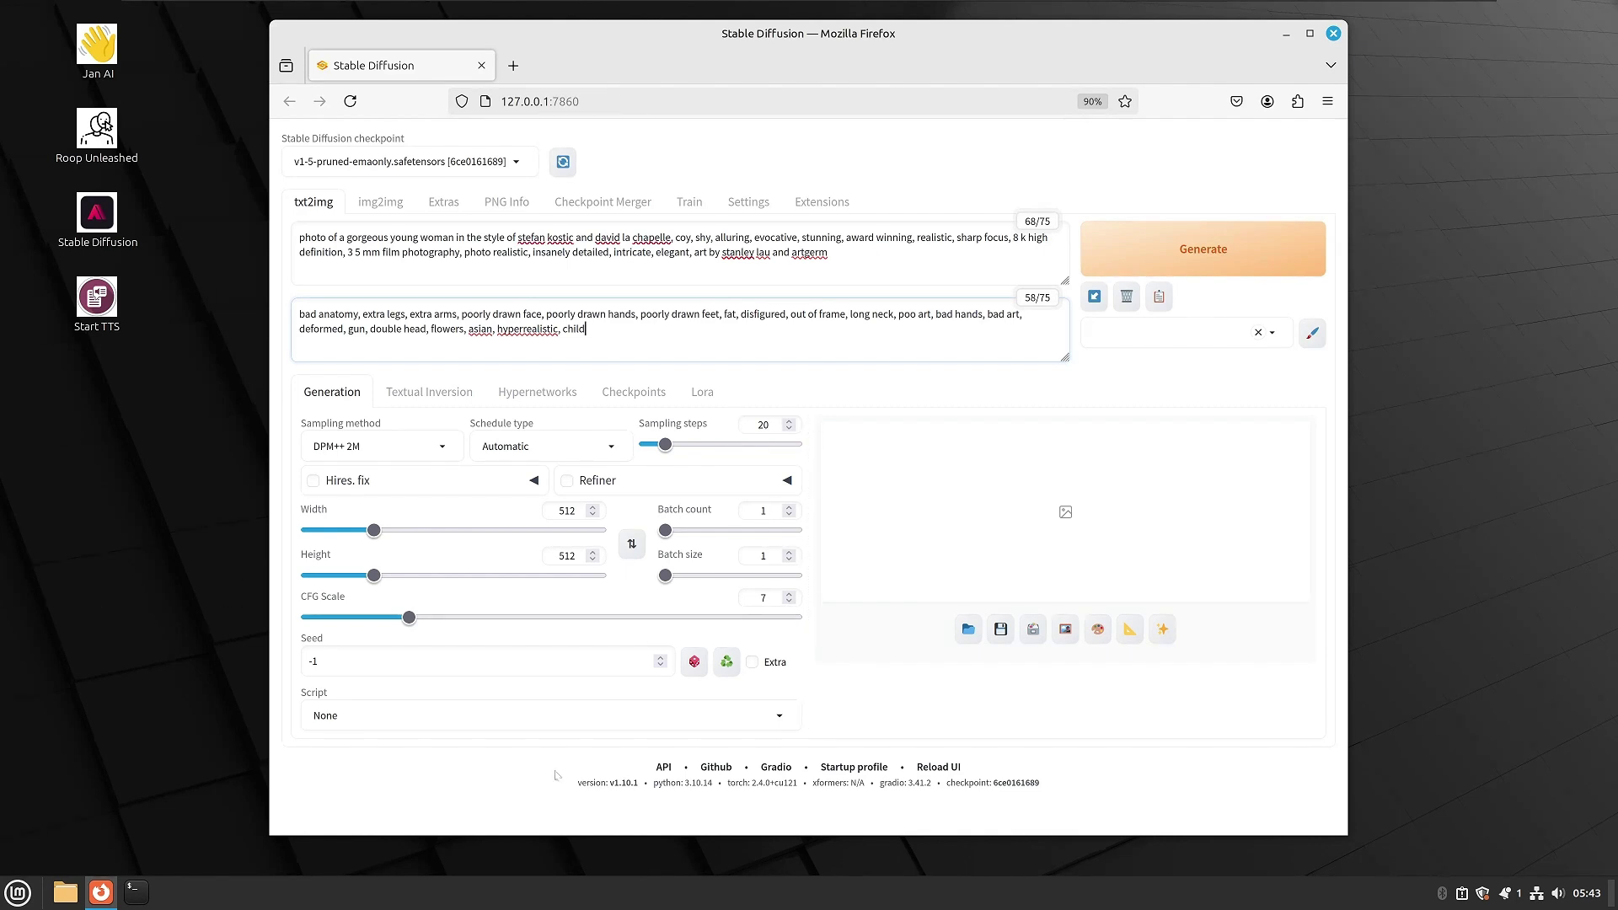
pyautogui.moveTo(349, 658); pyautogui.dragTo(296, 662)
pyautogui.hotkey('ctrl', 'v')
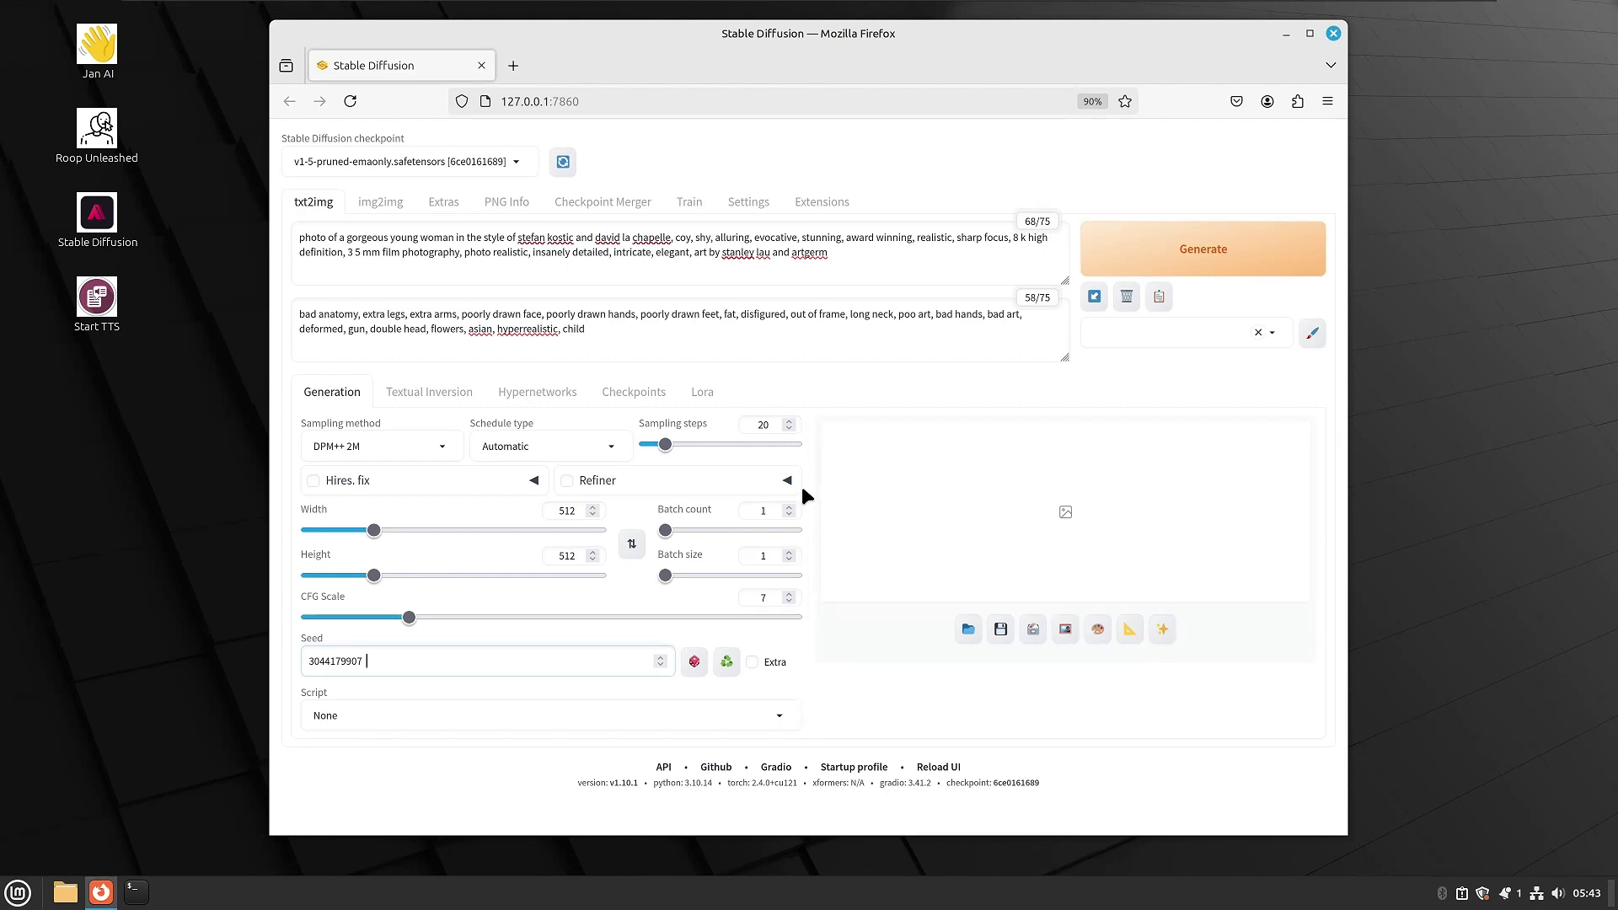
pyautogui.click(653, 423)
pyautogui.write('50')
pyautogui.press('Return')
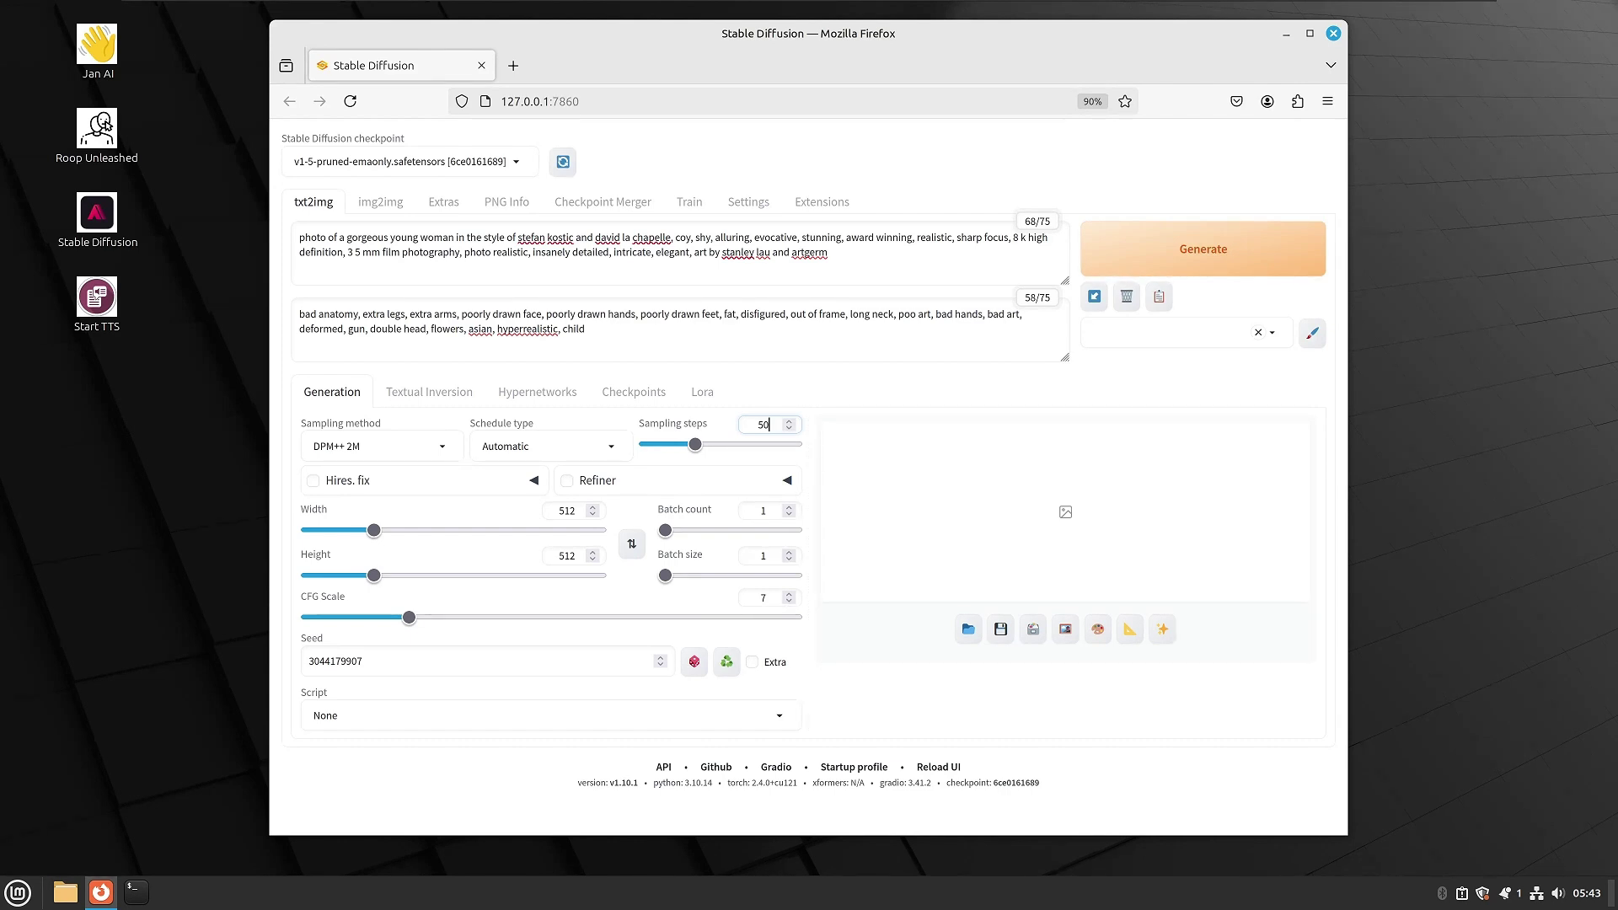
# - Set the image width to 450 and the height to 675
pyautogui.click(571, 512)
pyautogui.write('450')
pyautogui.doubleClick(572, 557)
pyautogui.write('675')
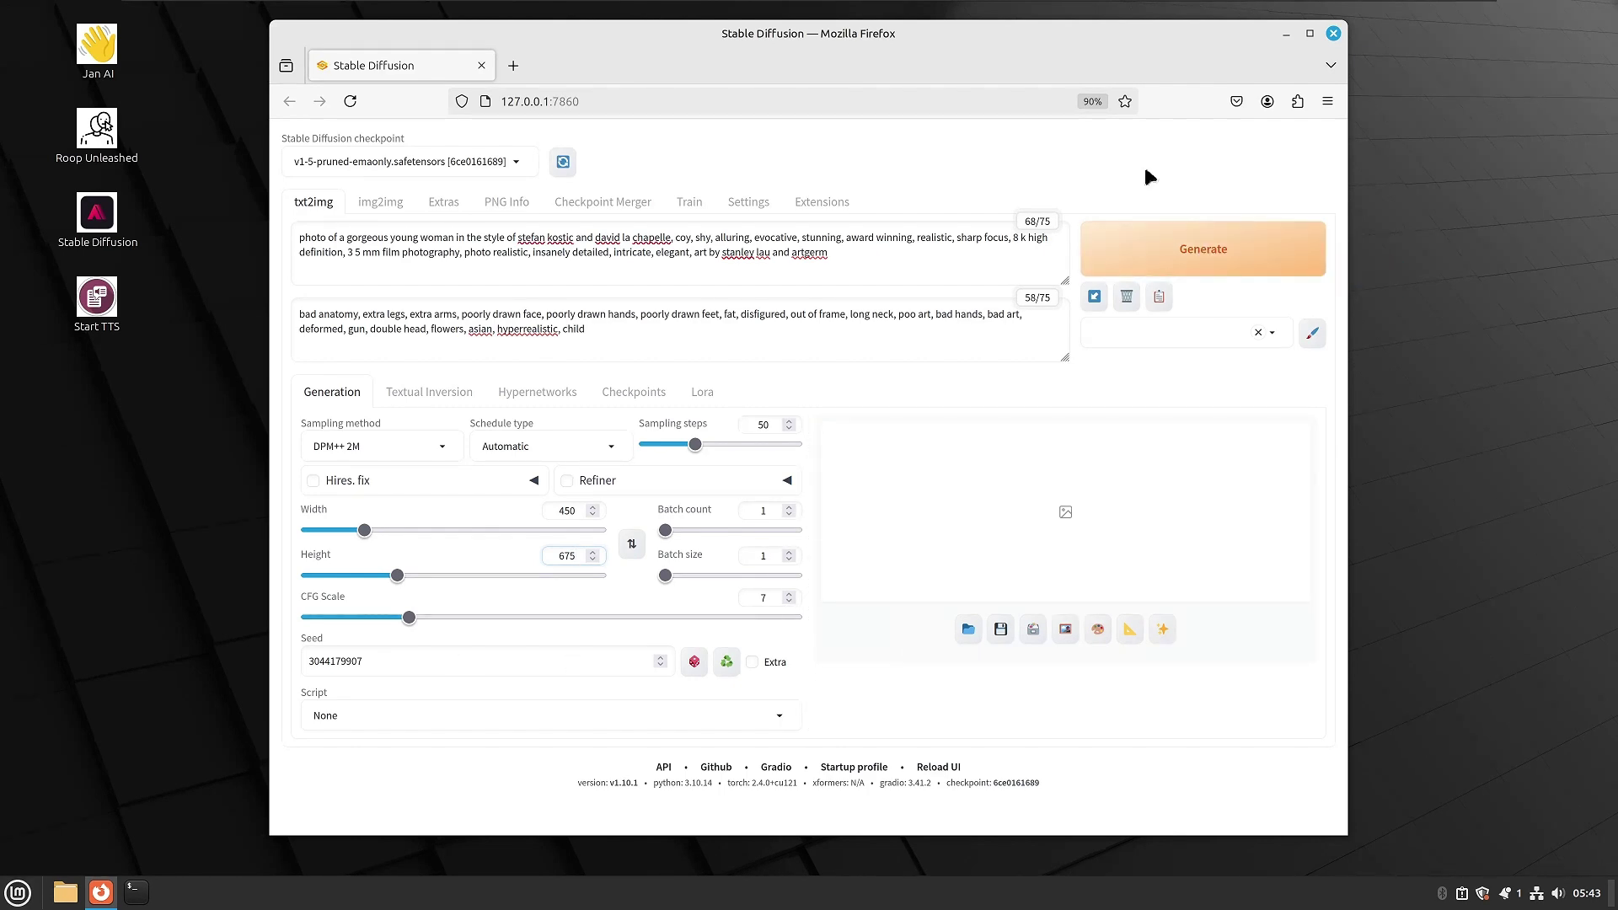
# - Generate the blue-haired portrait from the prompt and preview it full size in the lightbox
pyautogui.click(1203, 249)
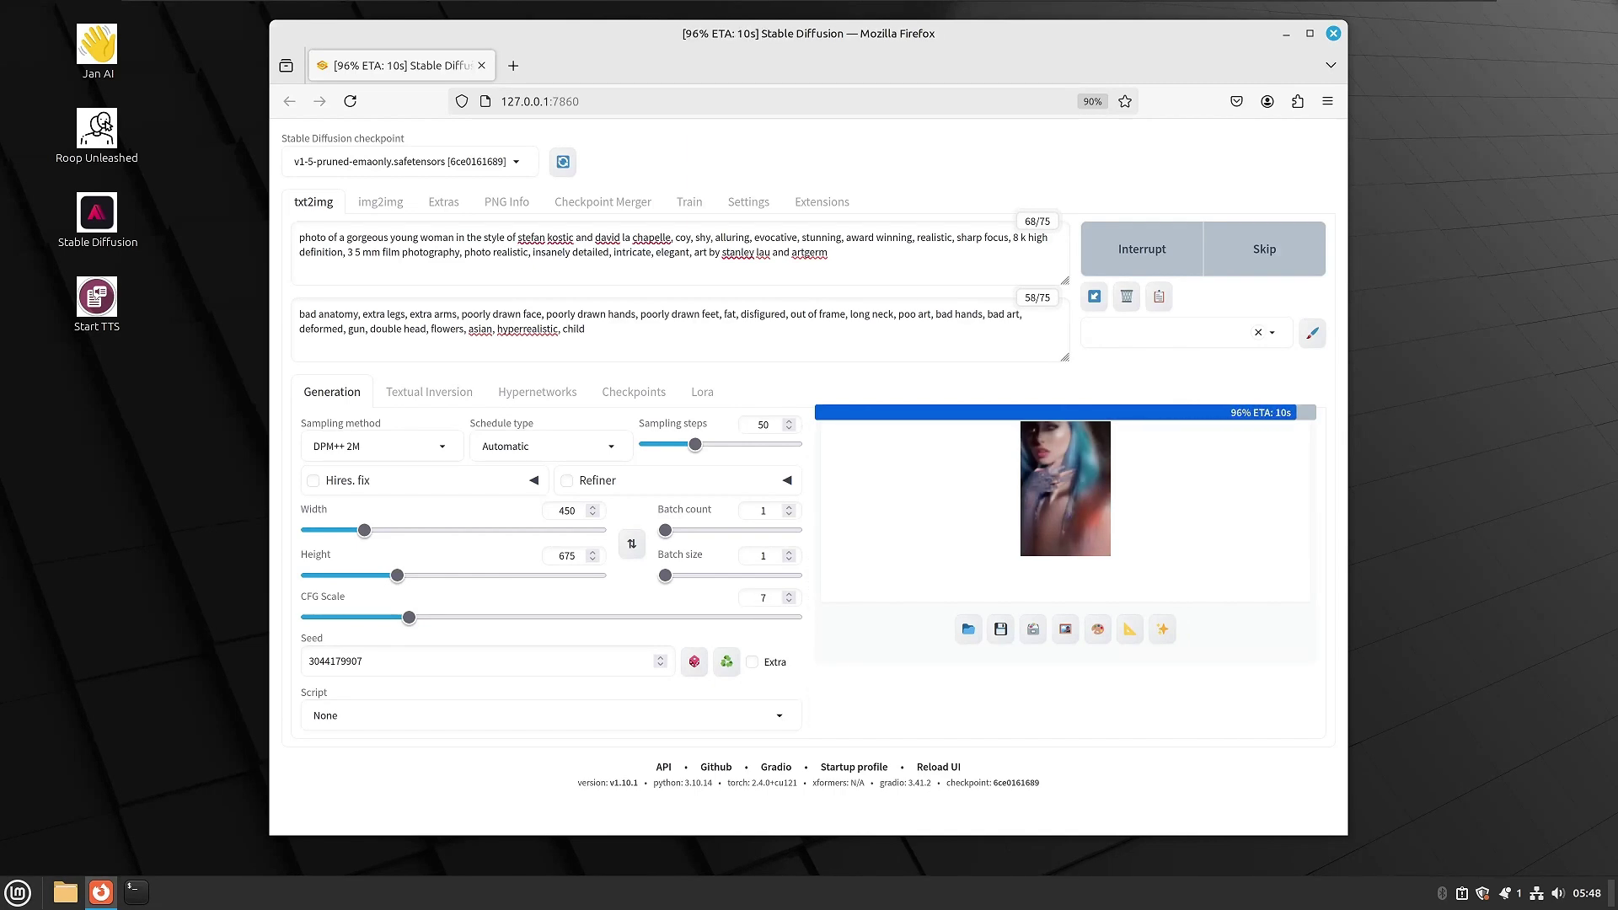
pyautogui.click(1058, 555)
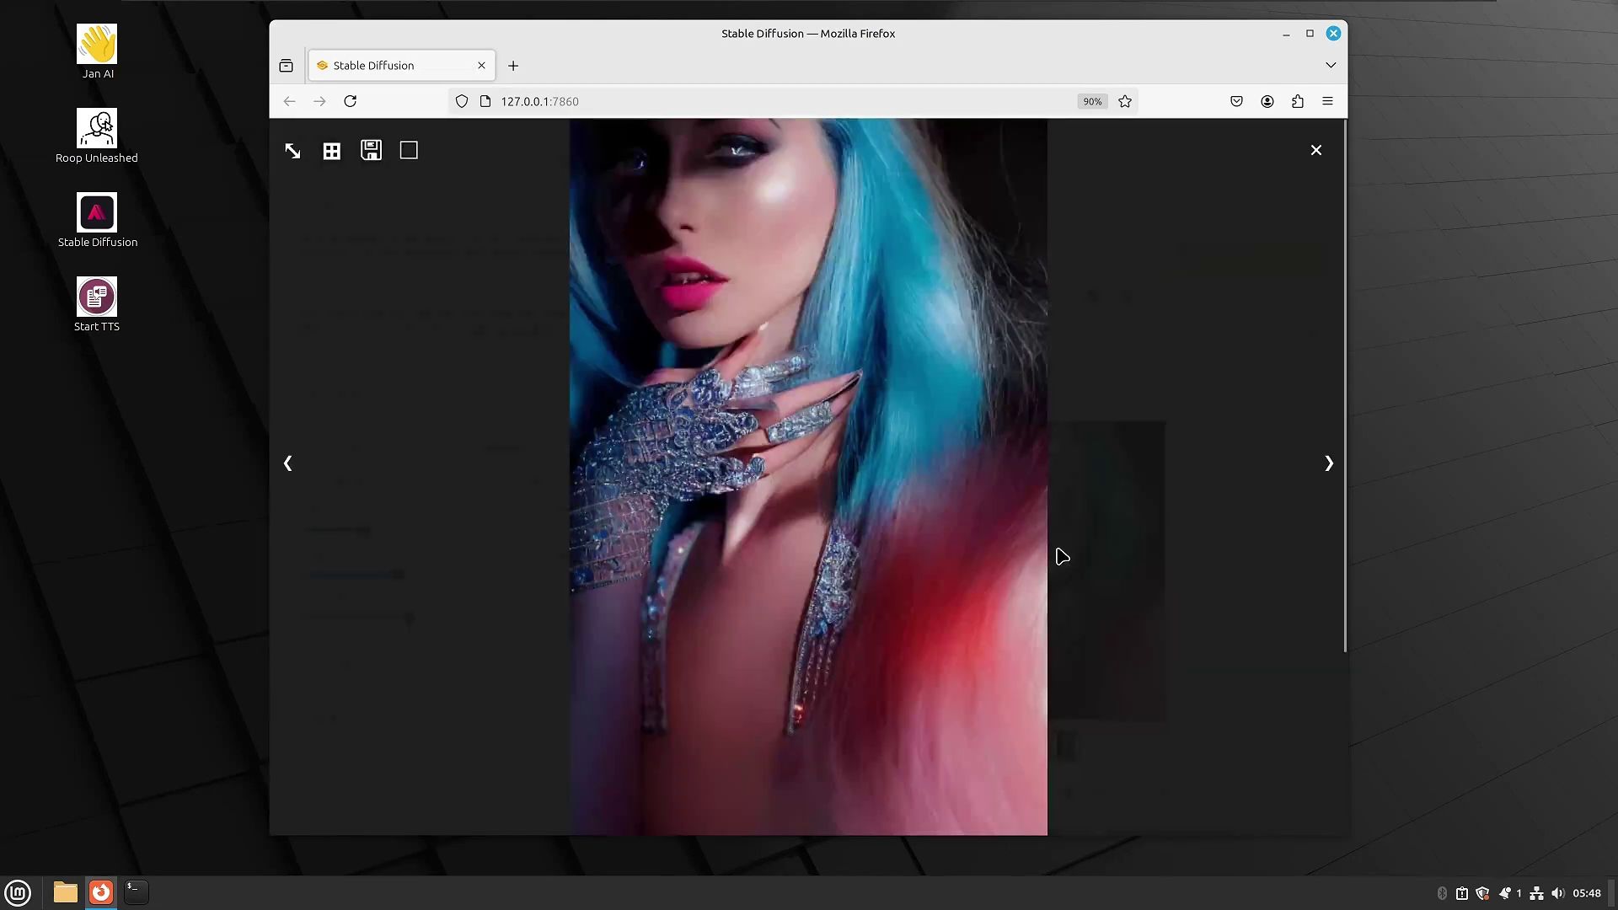
pyautogui.click(1314, 154)
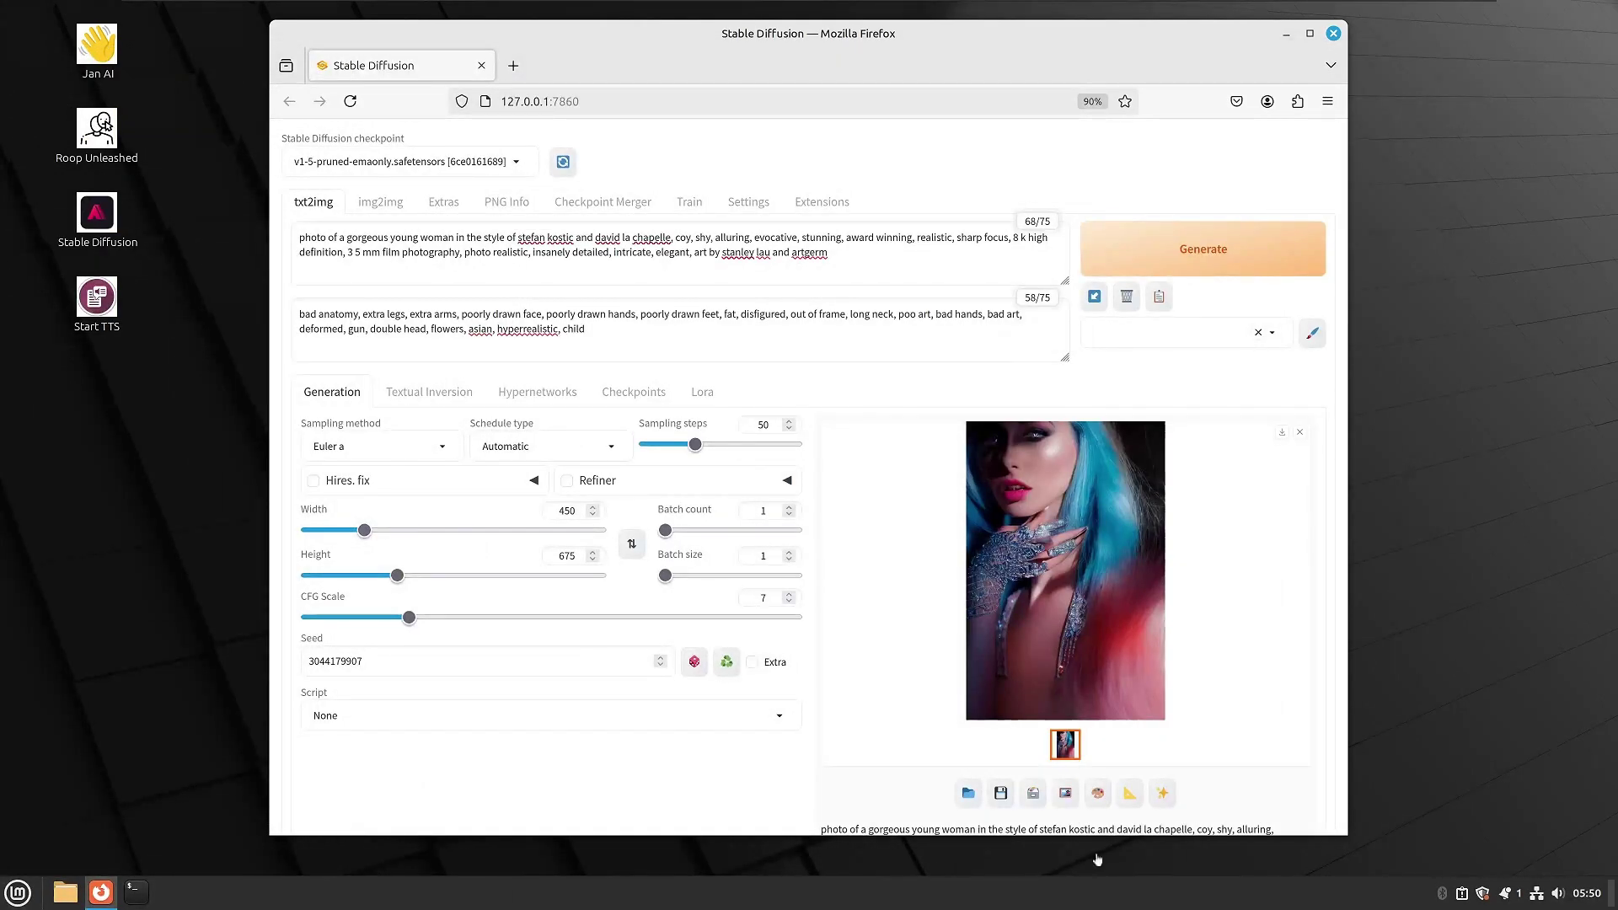
# - Generate a new dark-haired portrait with Euler a and view it full size
pyautogui.click(1211, 259)
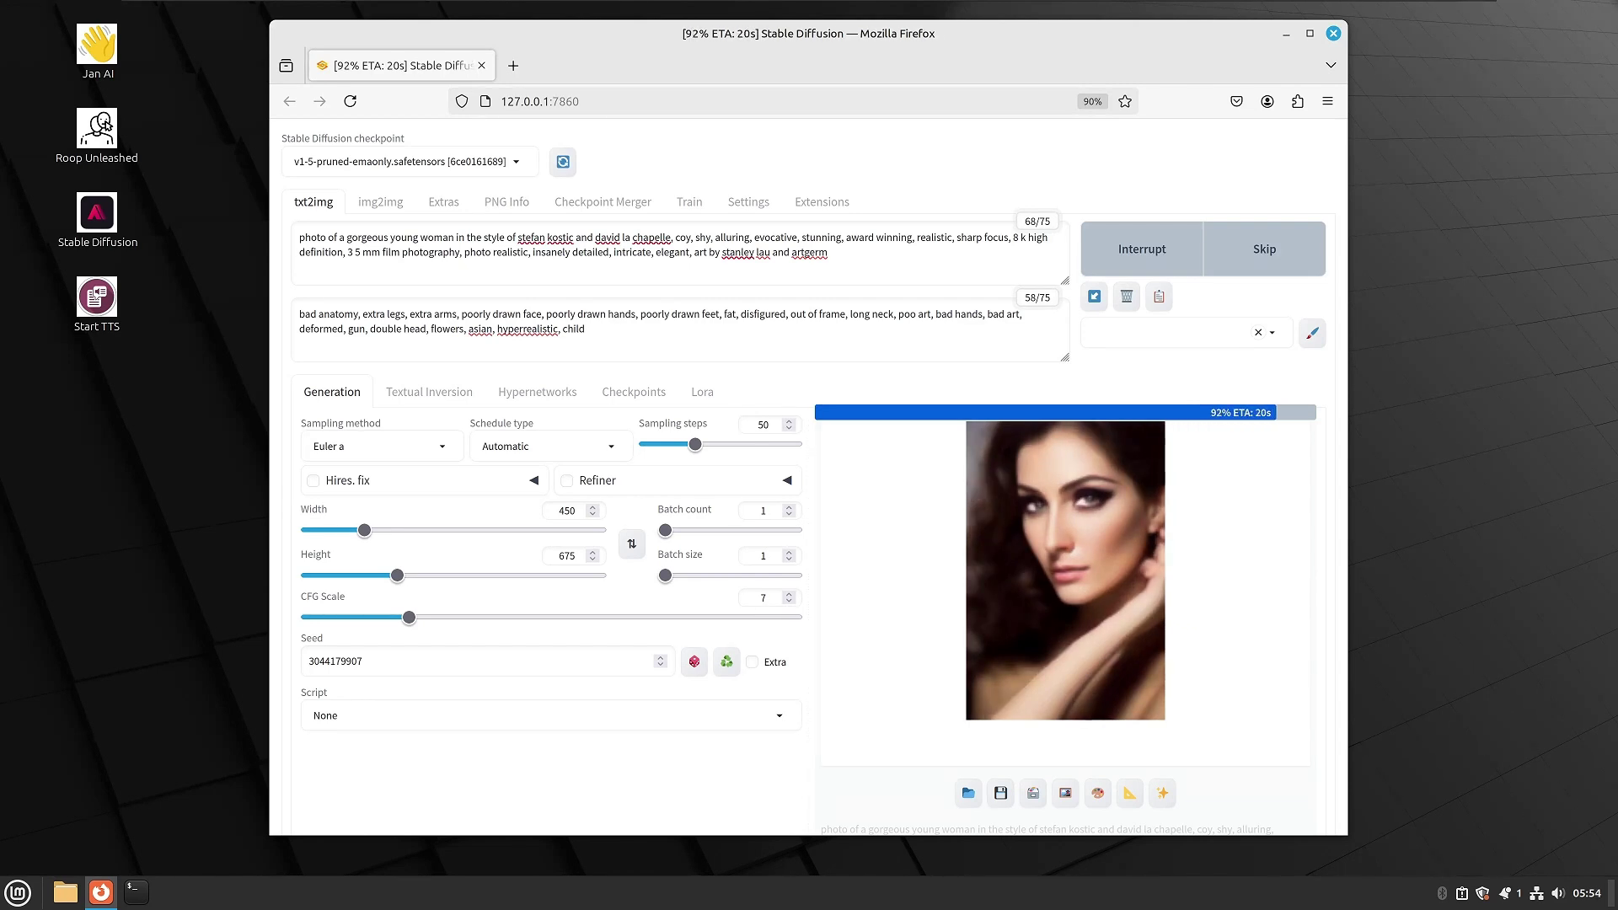
pyautogui.click(1096, 586)
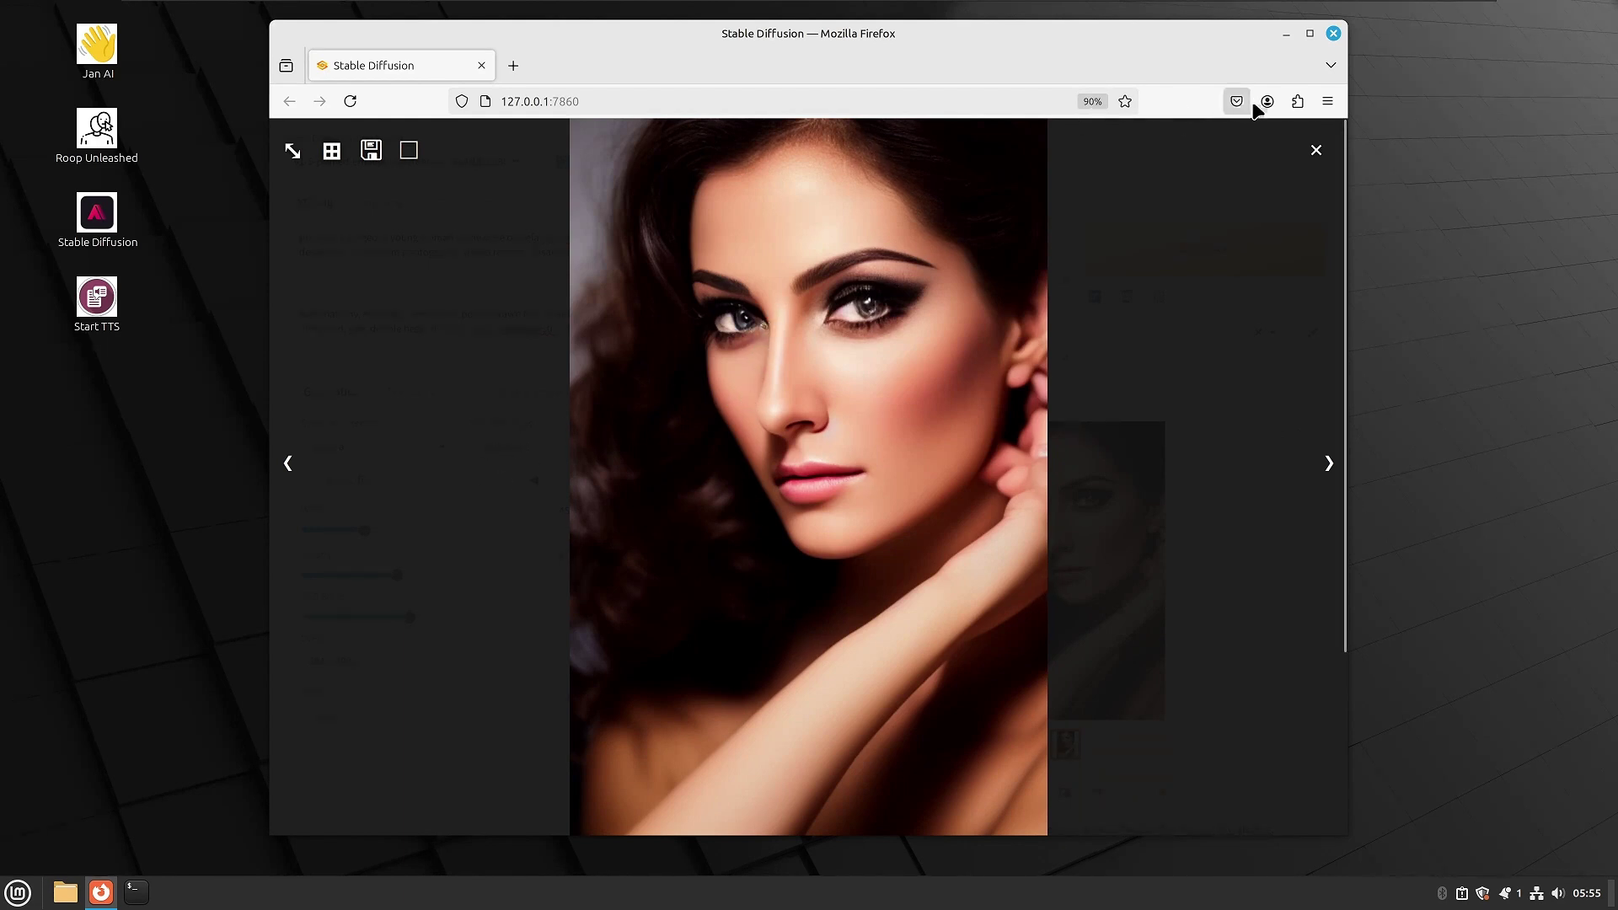
pyautogui.click(1316, 153)
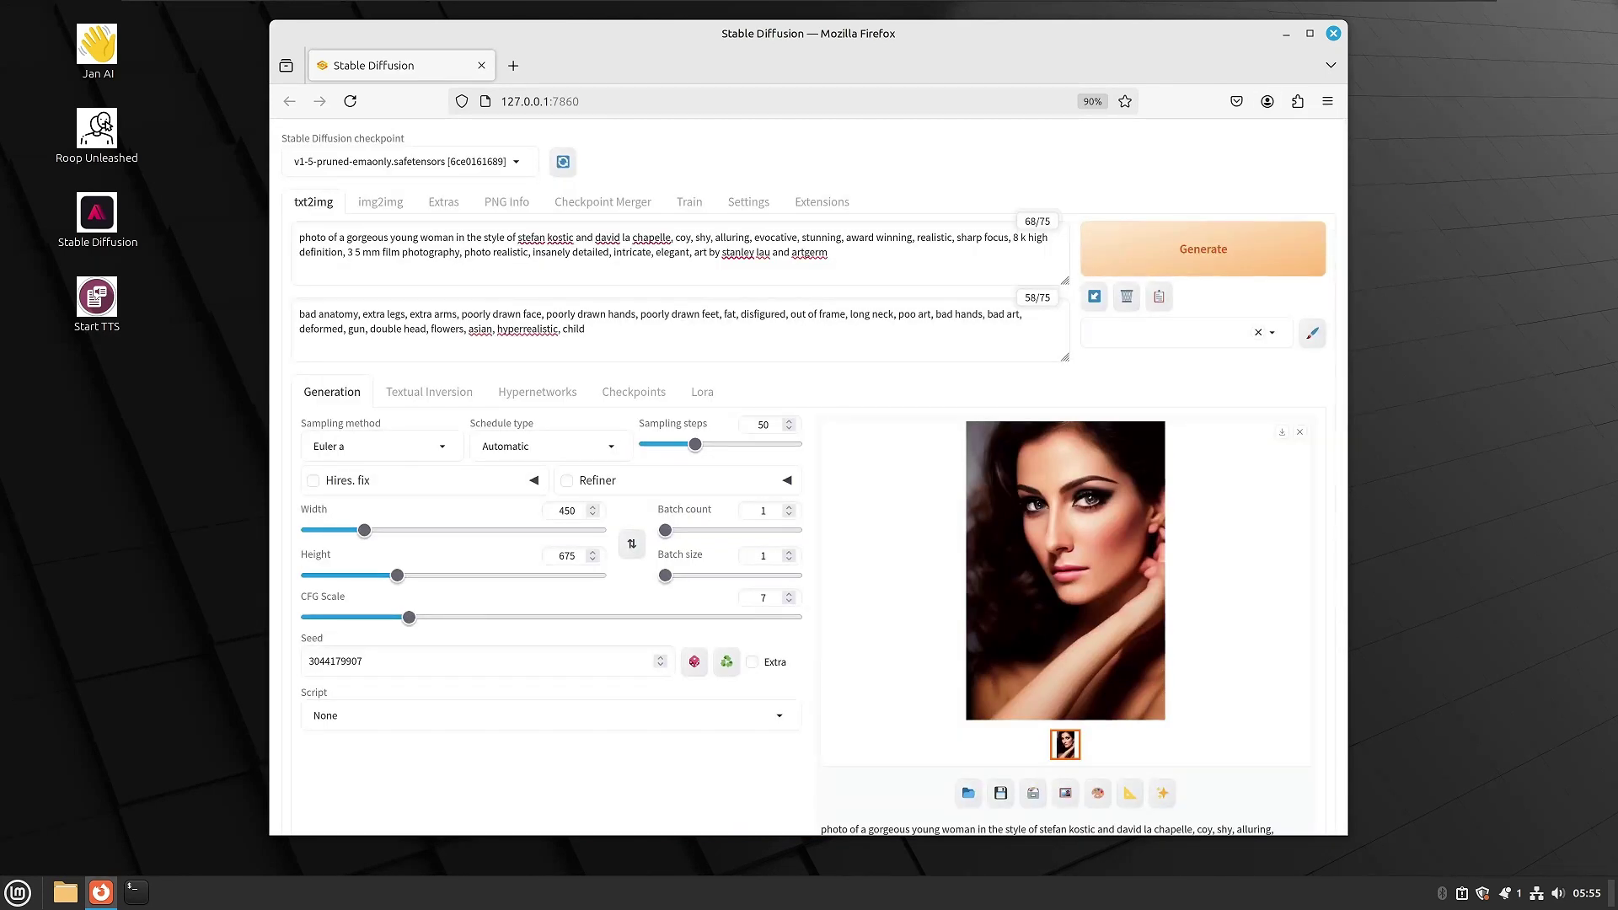
pyautogui.hotkey('alt', 'Tab')
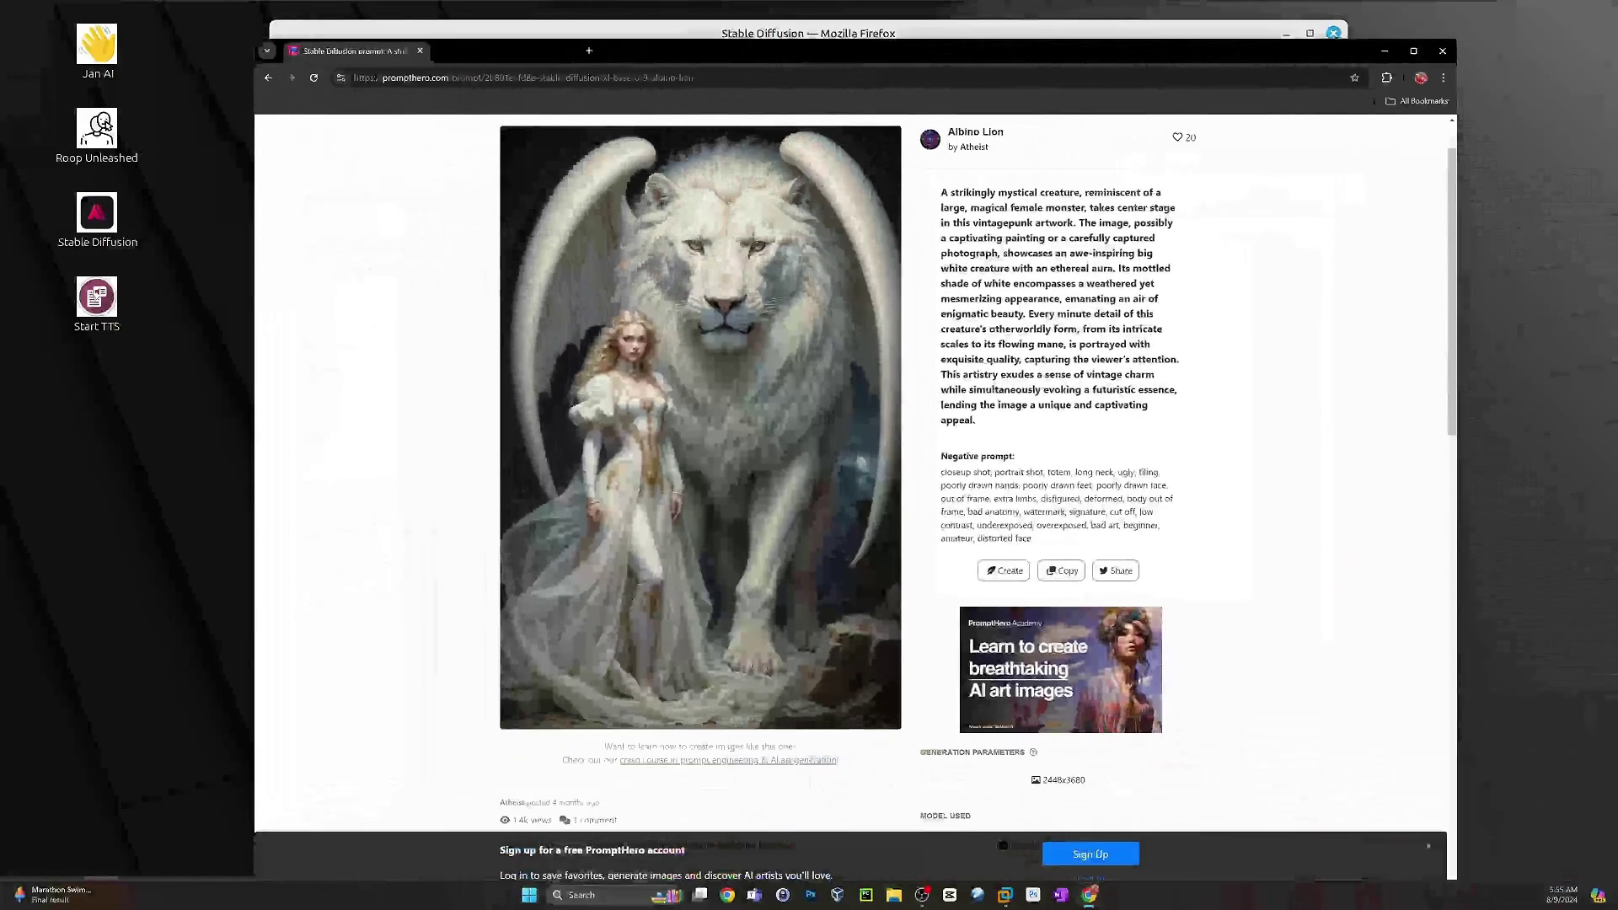
pyautogui.scroll(-2, 1340, 632)
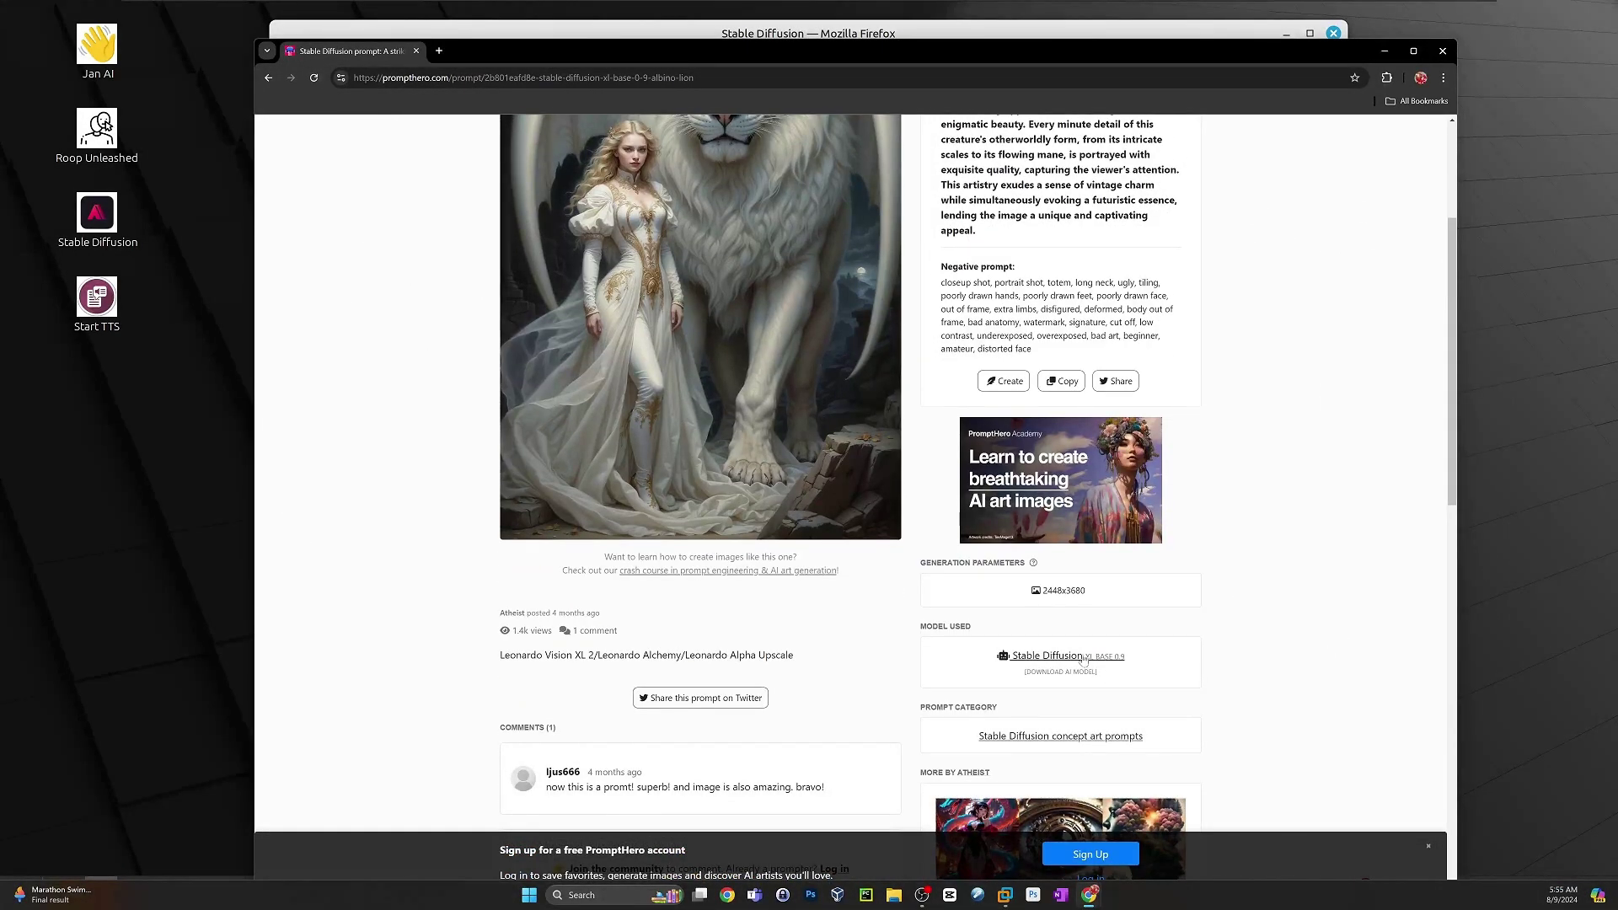
pyautogui.scroll(2, 1148, 654)
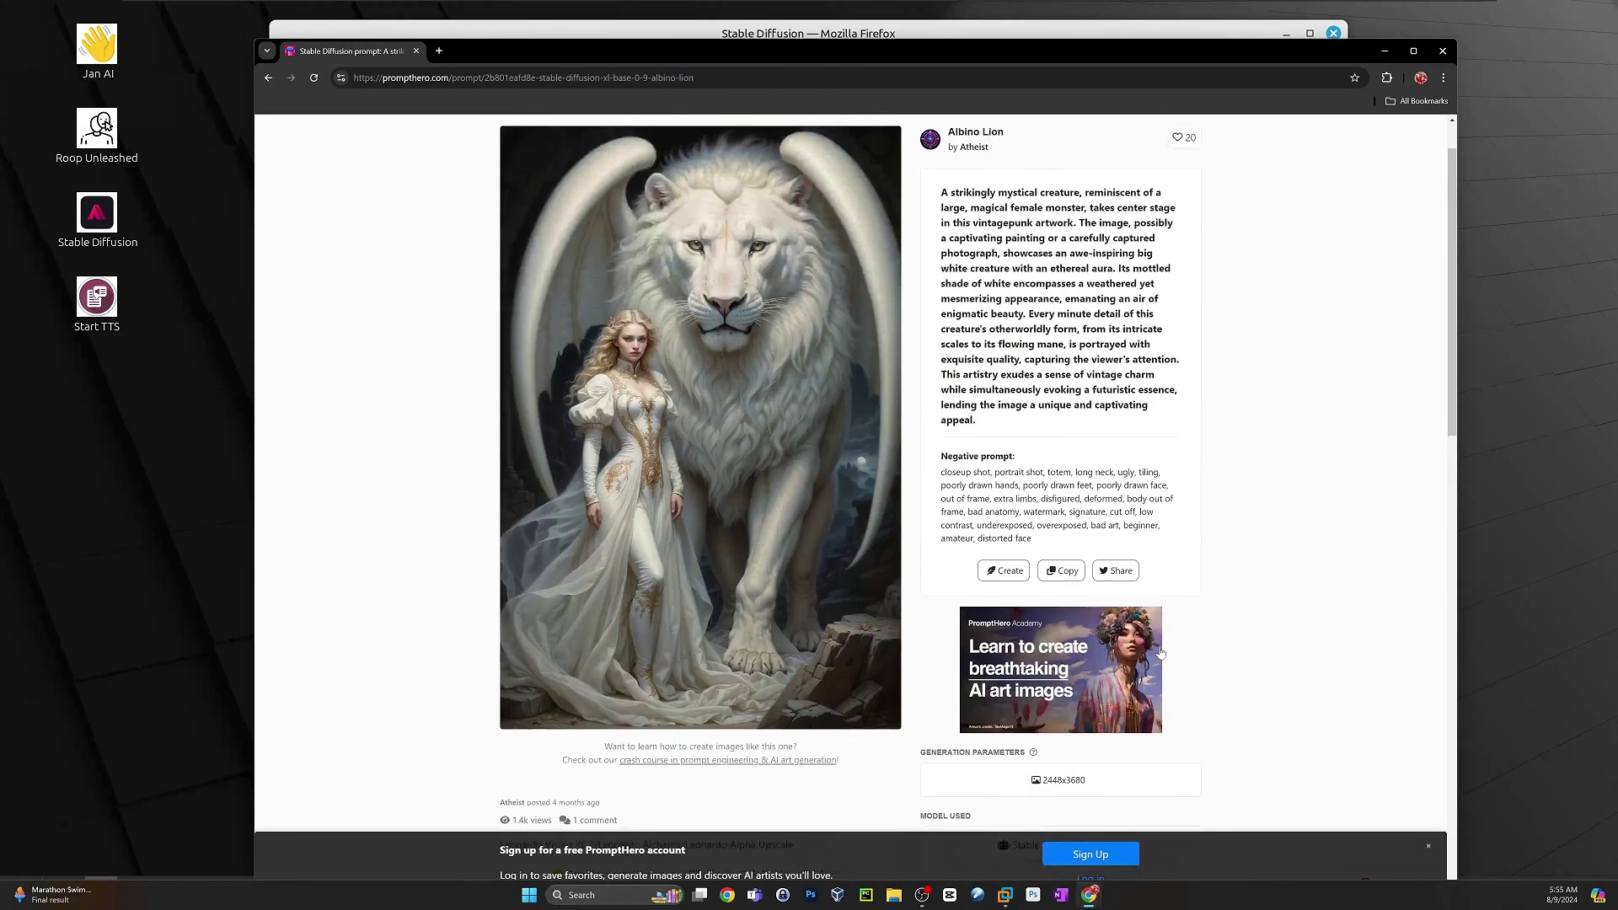
pyautogui.click(268, 78)
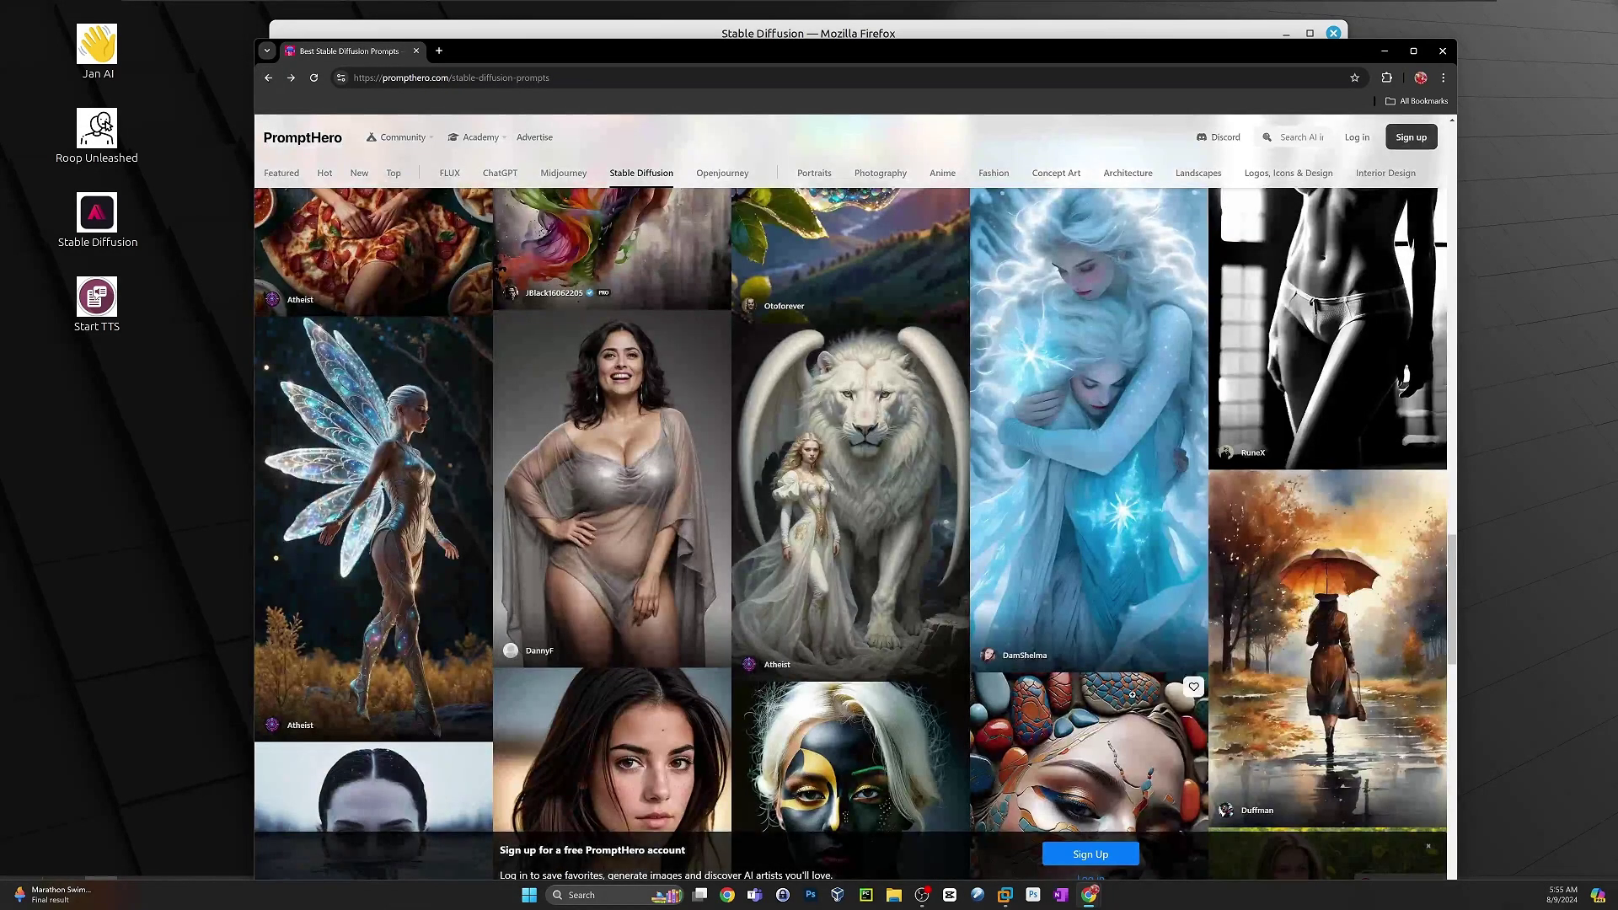
pyautogui.scroll(-2, 1412, 726)
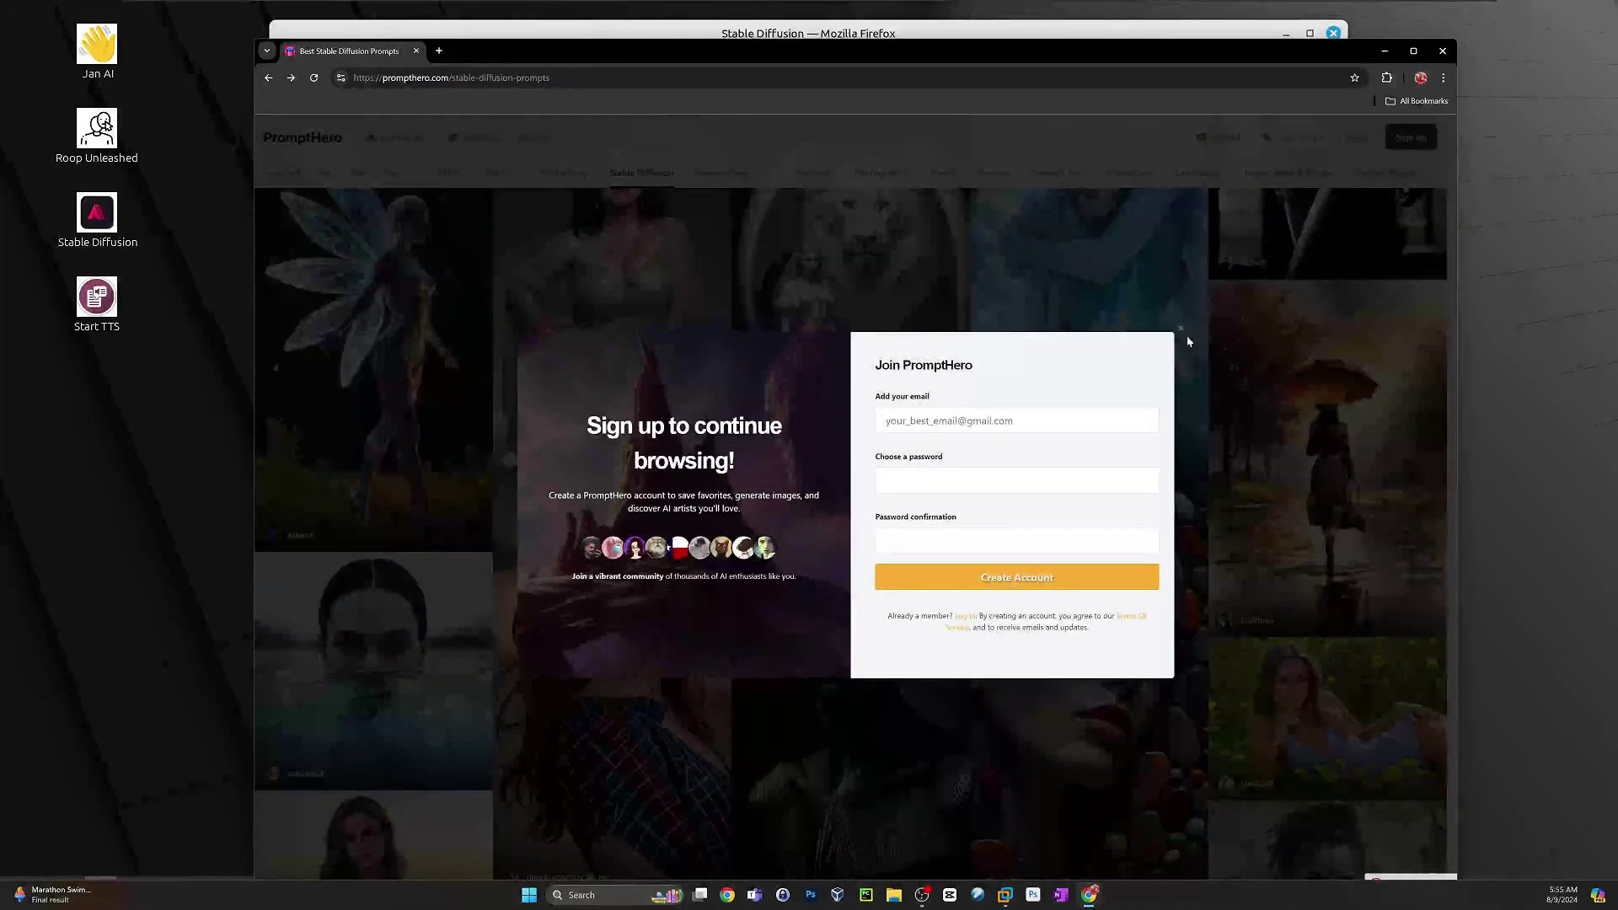
pyautogui.click(1180, 328)
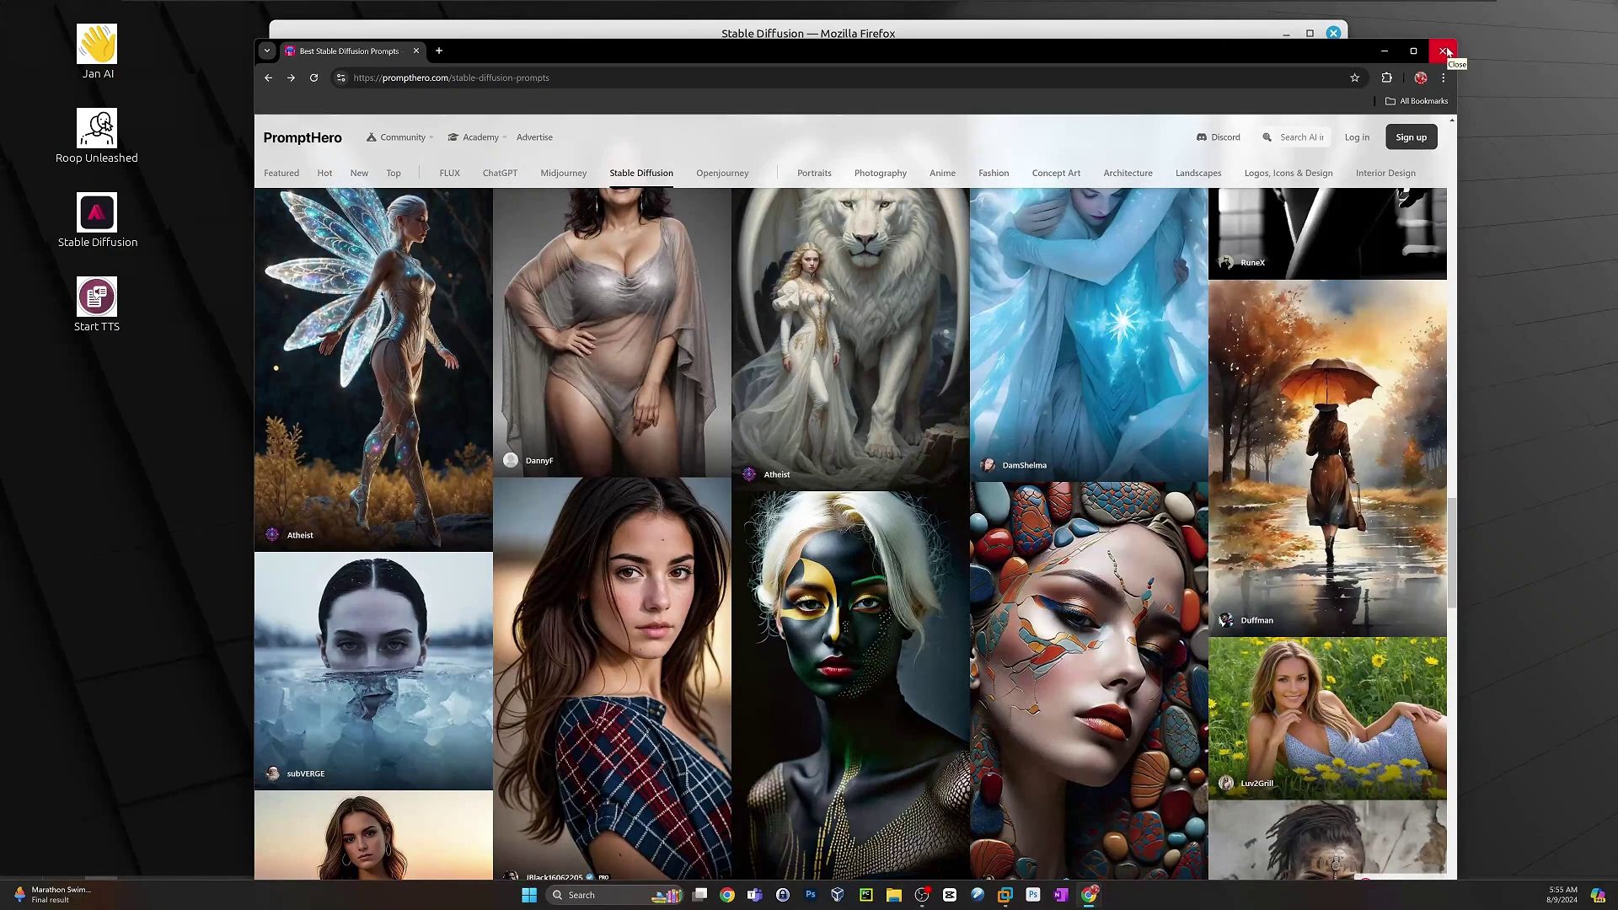
pyautogui.click(1445, 52)
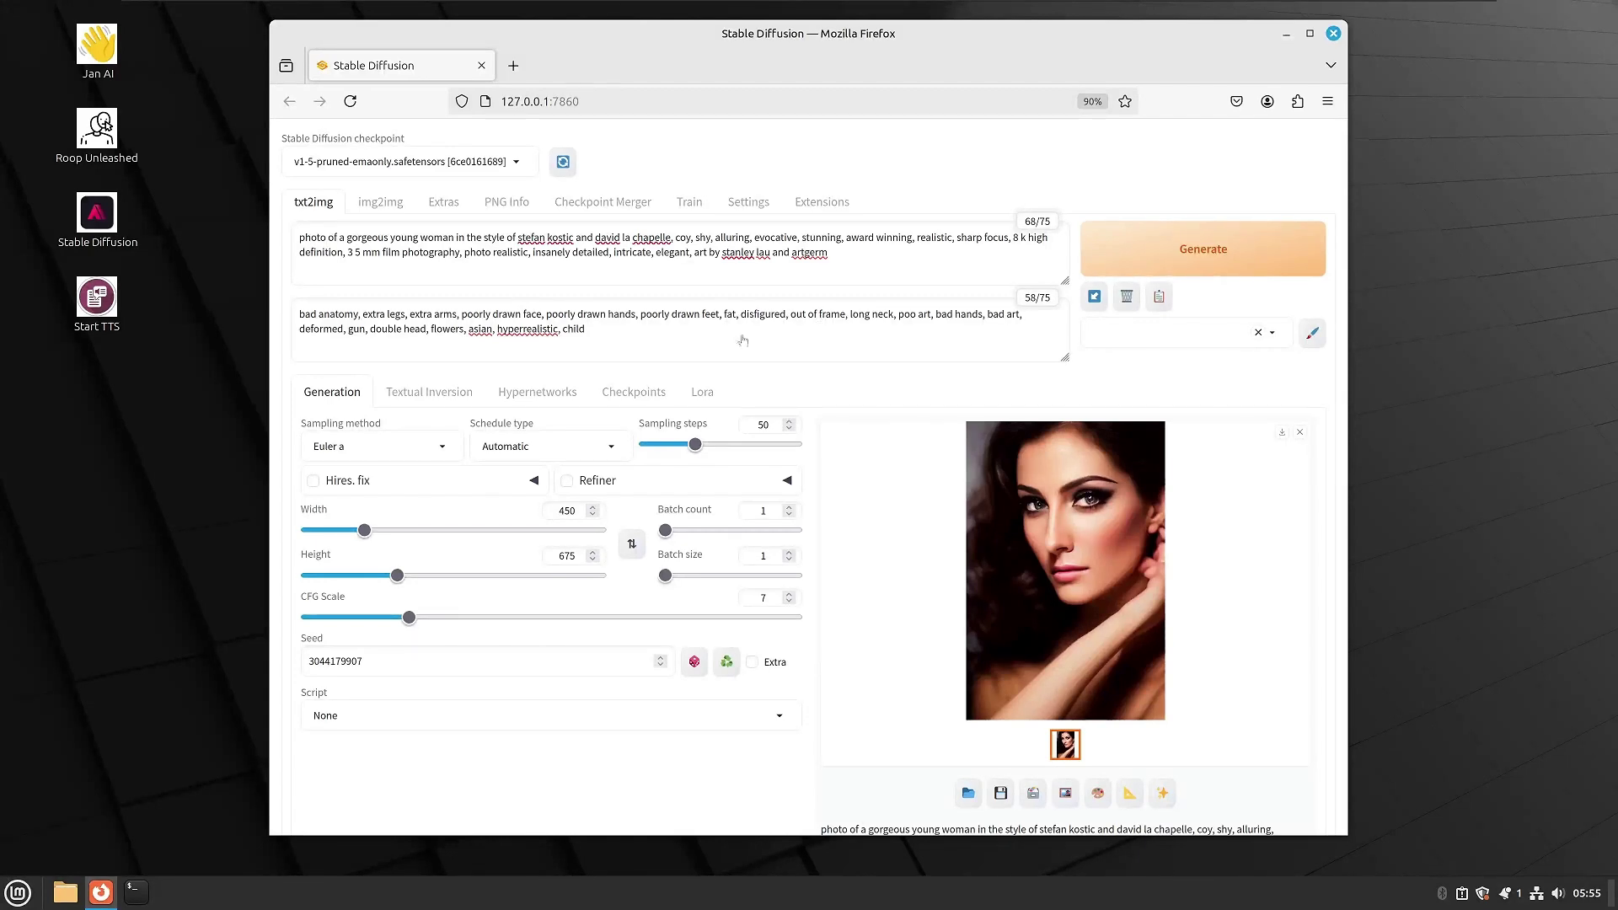
# - Check the available Stable Diffusion checkpoints without changing the selection
pyautogui.click(516, 161)
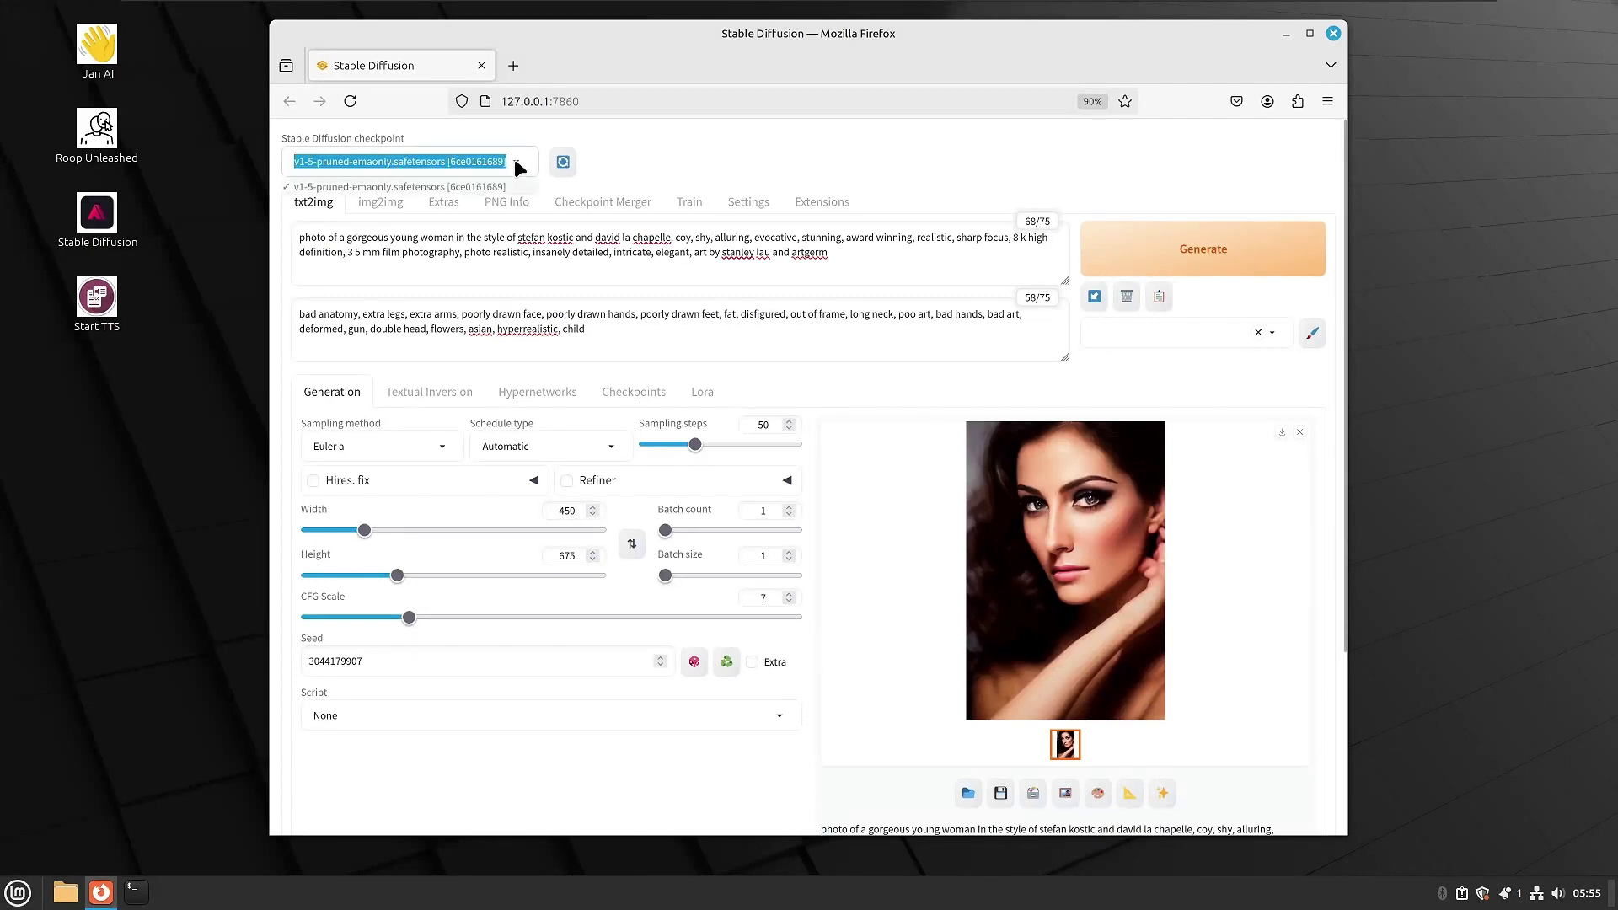
pyautogui.click(935, 390)
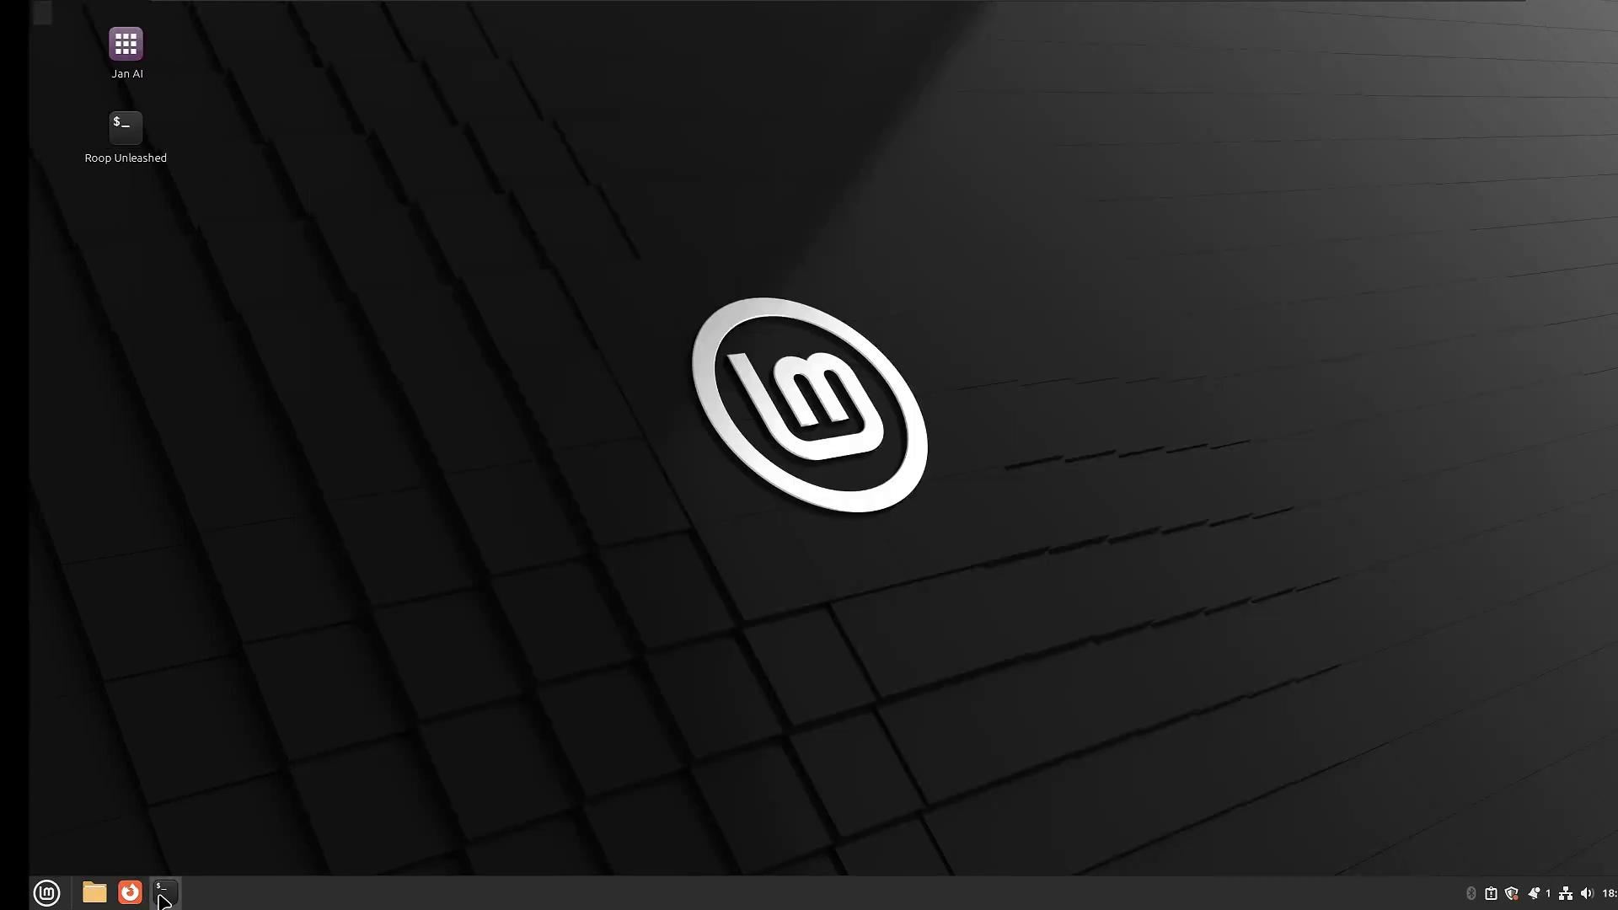
# - Open a new terminal window with enlarged text and shift it slightly up-left
pyautogui.click(164, 895)
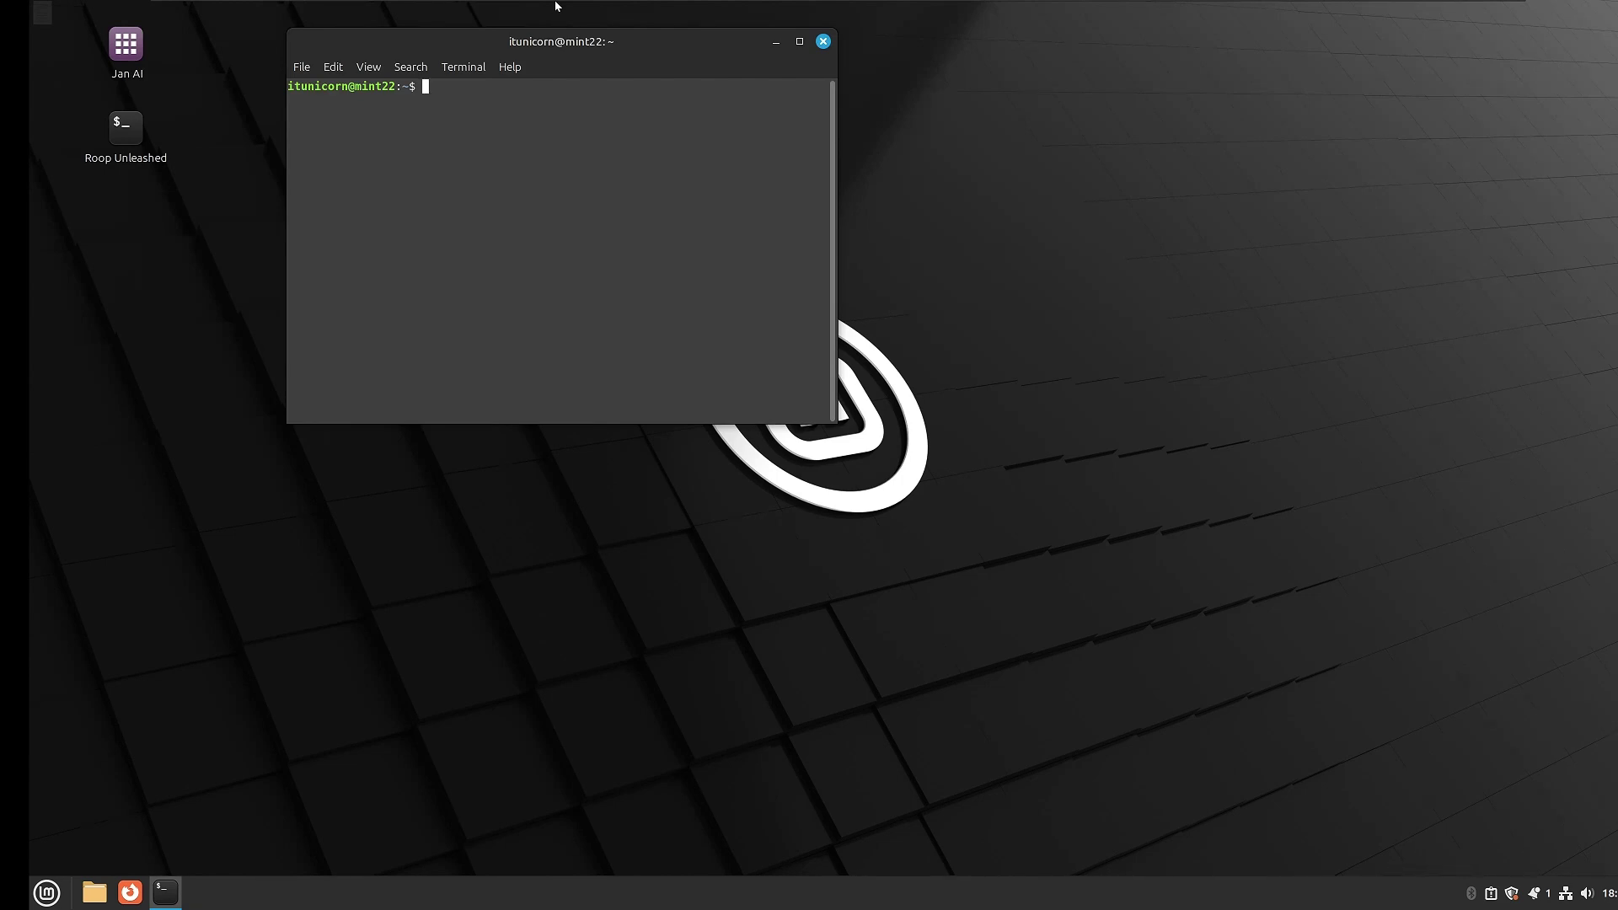
pyautogui.hotkey('ctrl', '+')
pyautogui.hotkey('ctrl', '+')
pyautogui.hotkey('ctrl', '+')
pyautogui.hotkey('ctrl', '+')
pyautogui.hotkey('ctrl', '+')
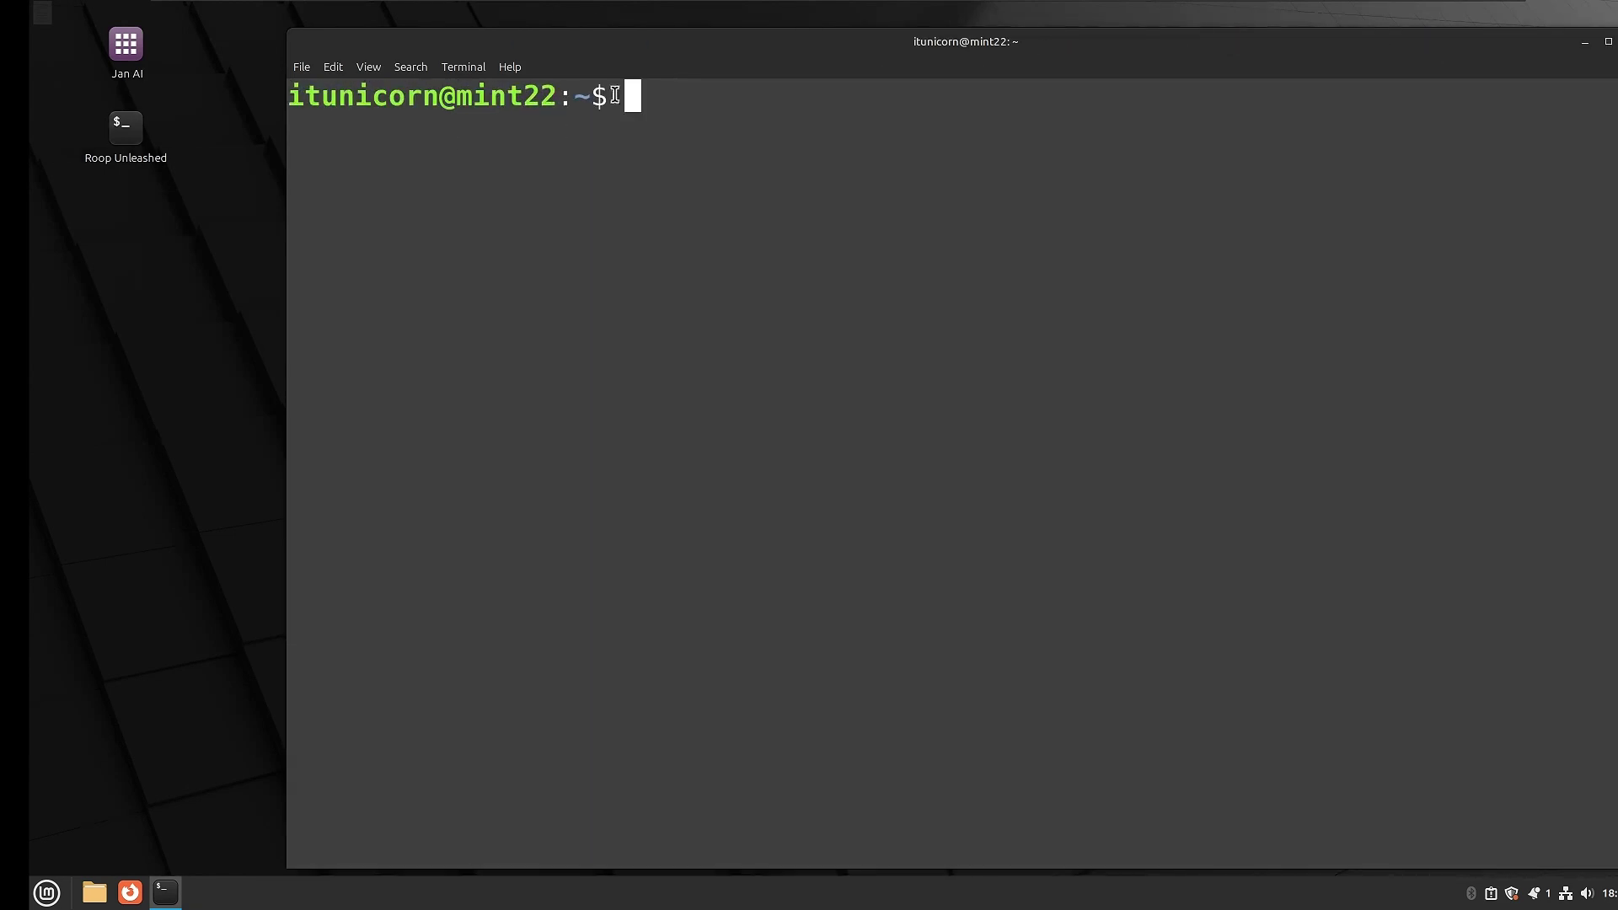
pyautogui.moveTo(779, 44); pyautogui.dragTo(683, 48)
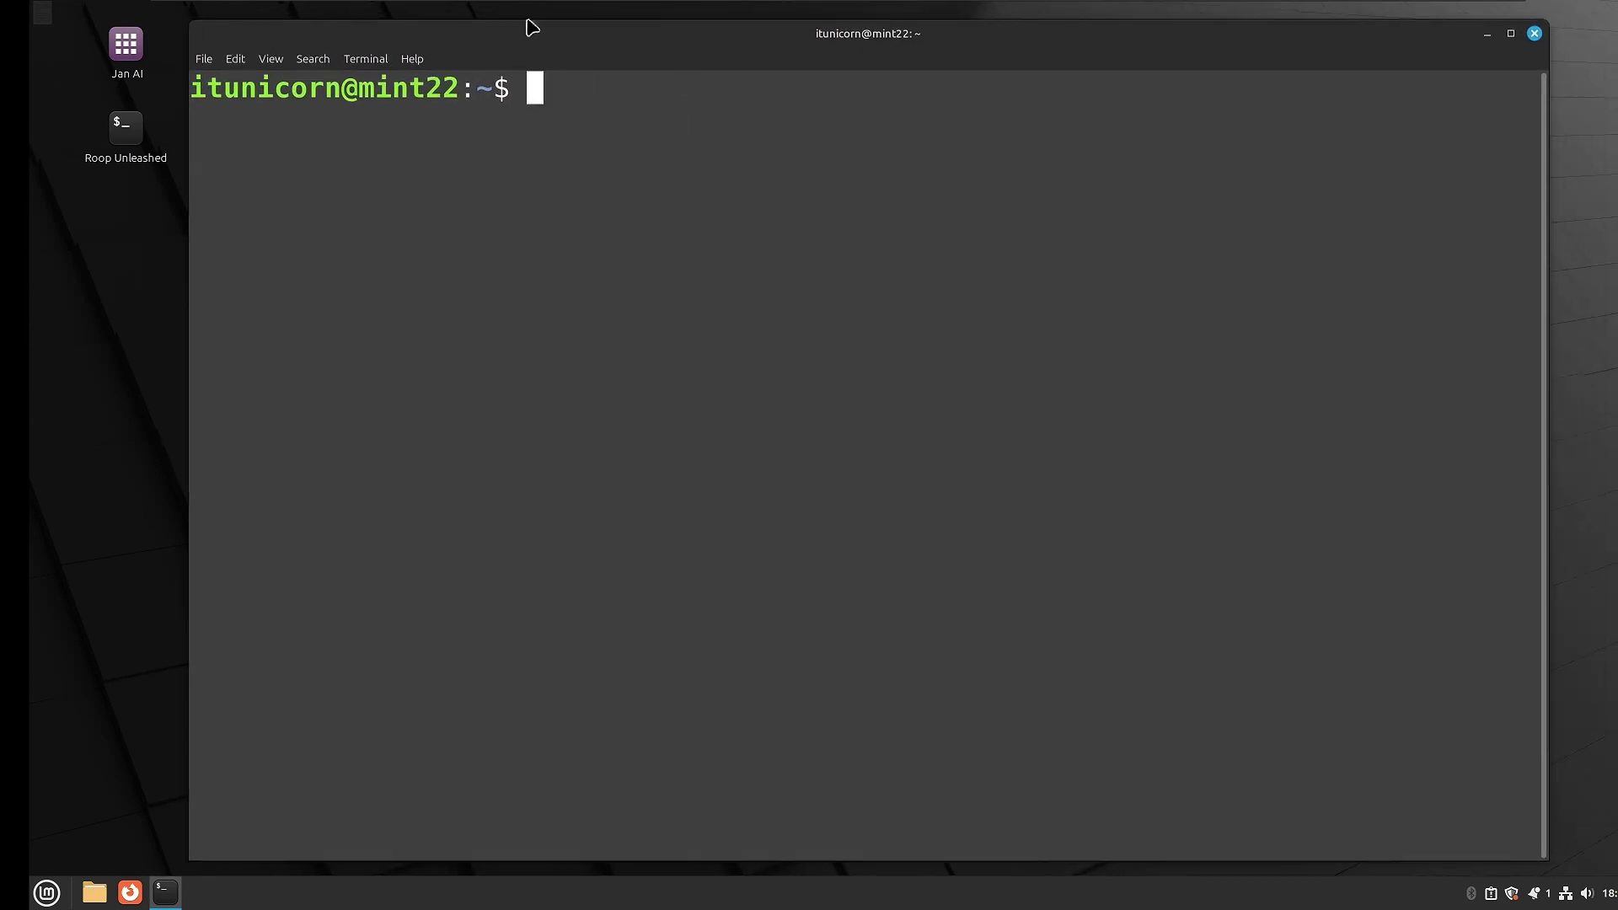
# - Type the command nano ~/ai/stable-diffusion-webui/launch_sd.sh using Tab completion
pyautogui.write('nano /home')
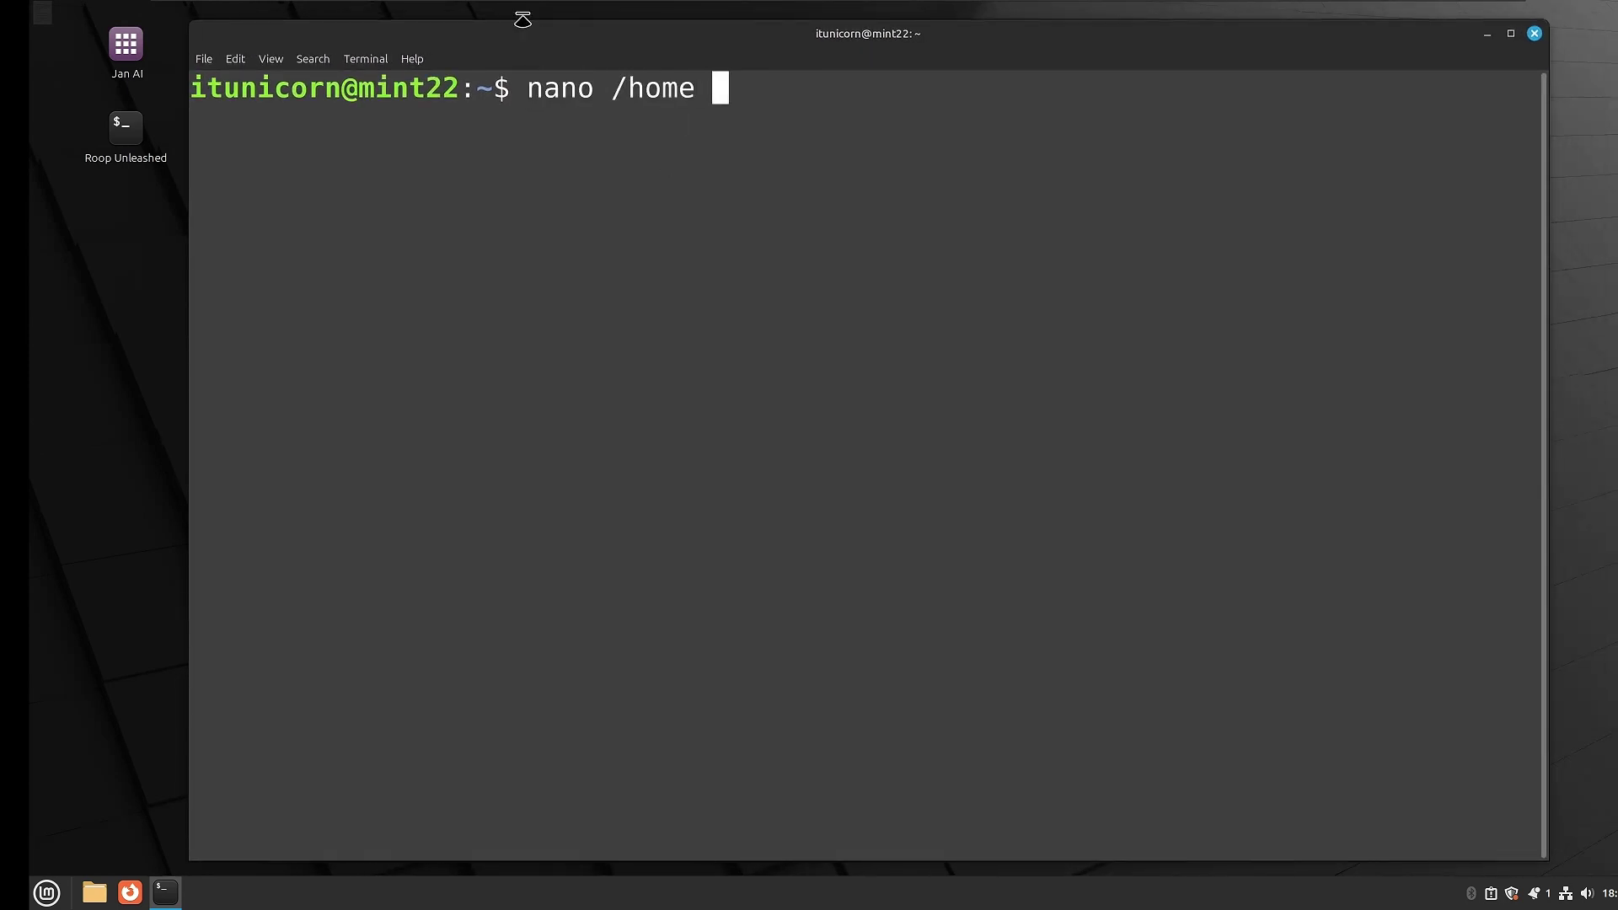
pyautogui.press('BackSpace')
pyautogui.write('/itu')
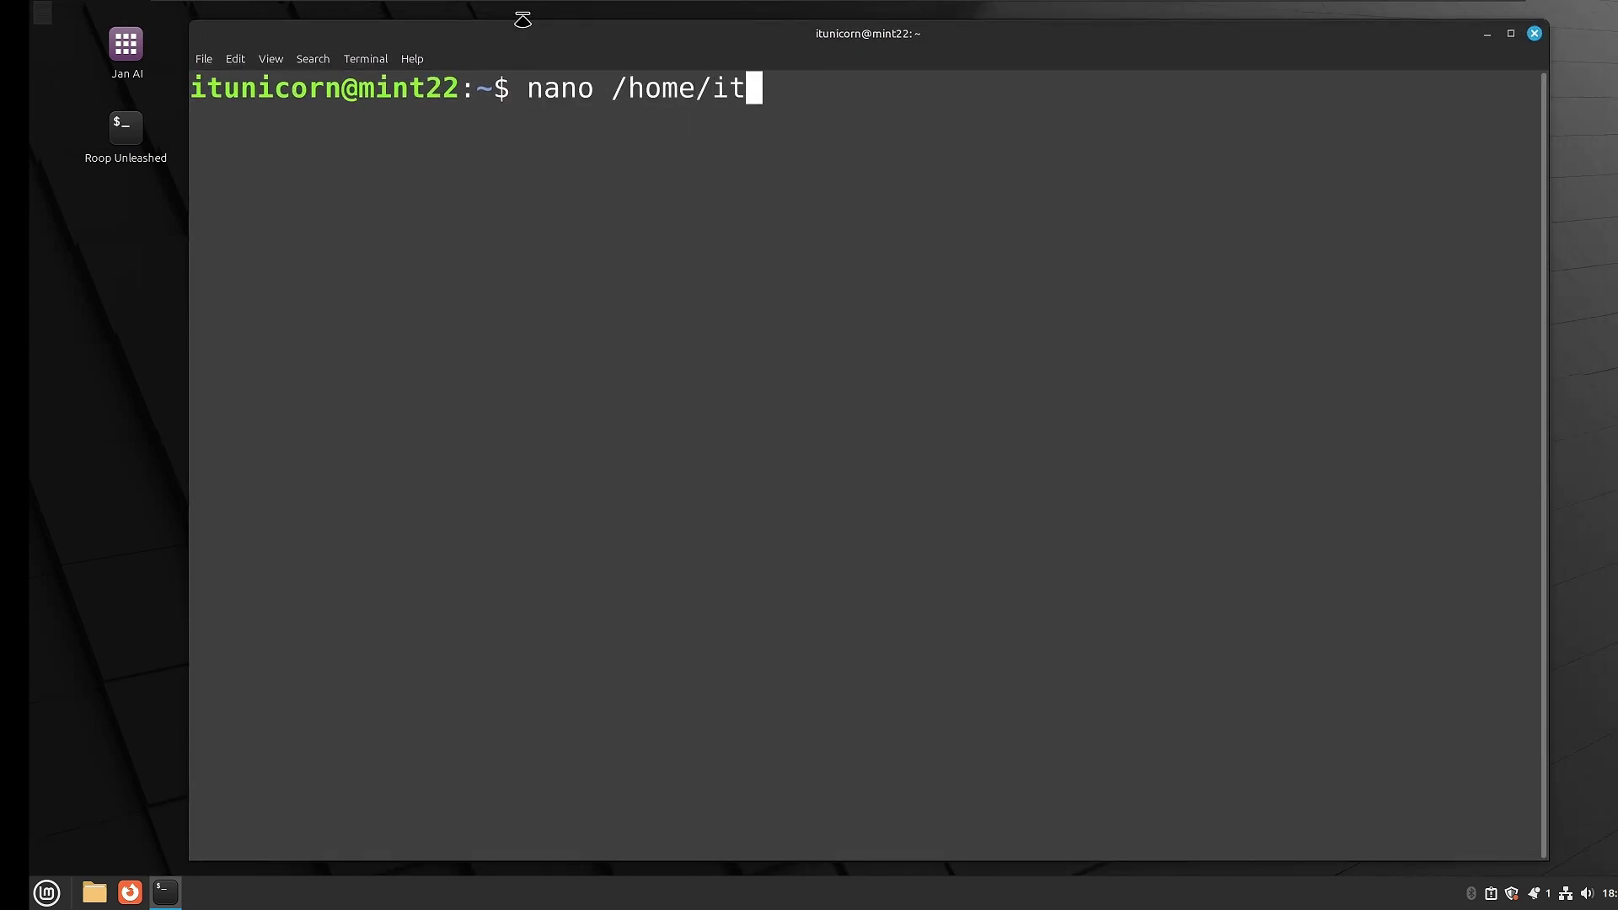
pyautogui.press('Tab')
pyautogui.write('ai/st')
pyautogui.press('Tab')
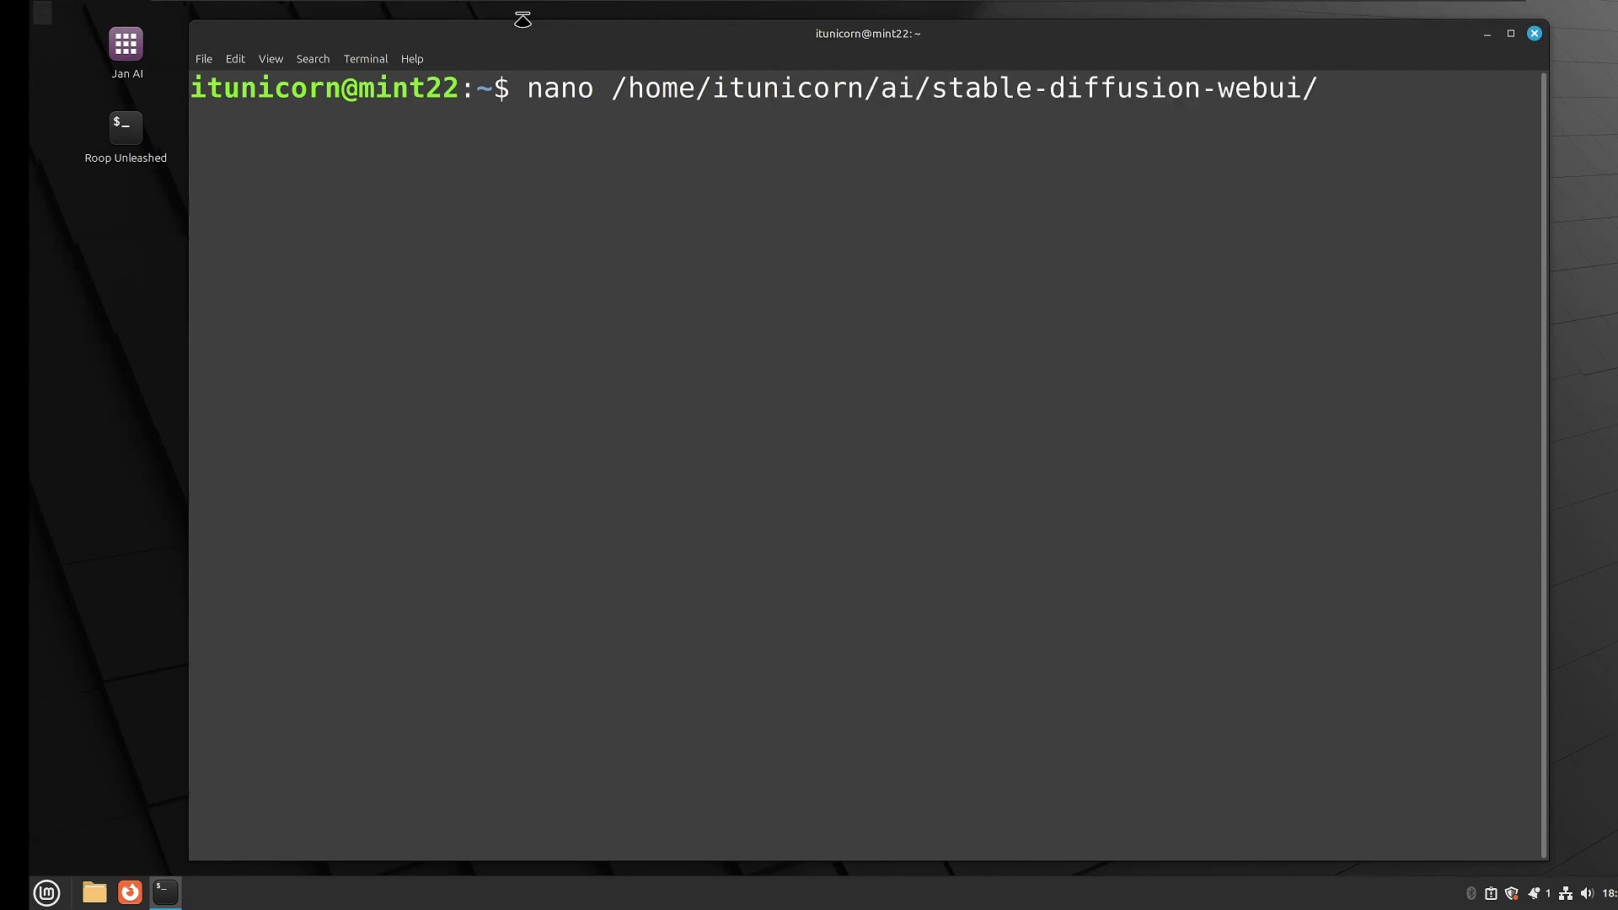
pyautogui.write('lau')
pyautogui.press('Tab')
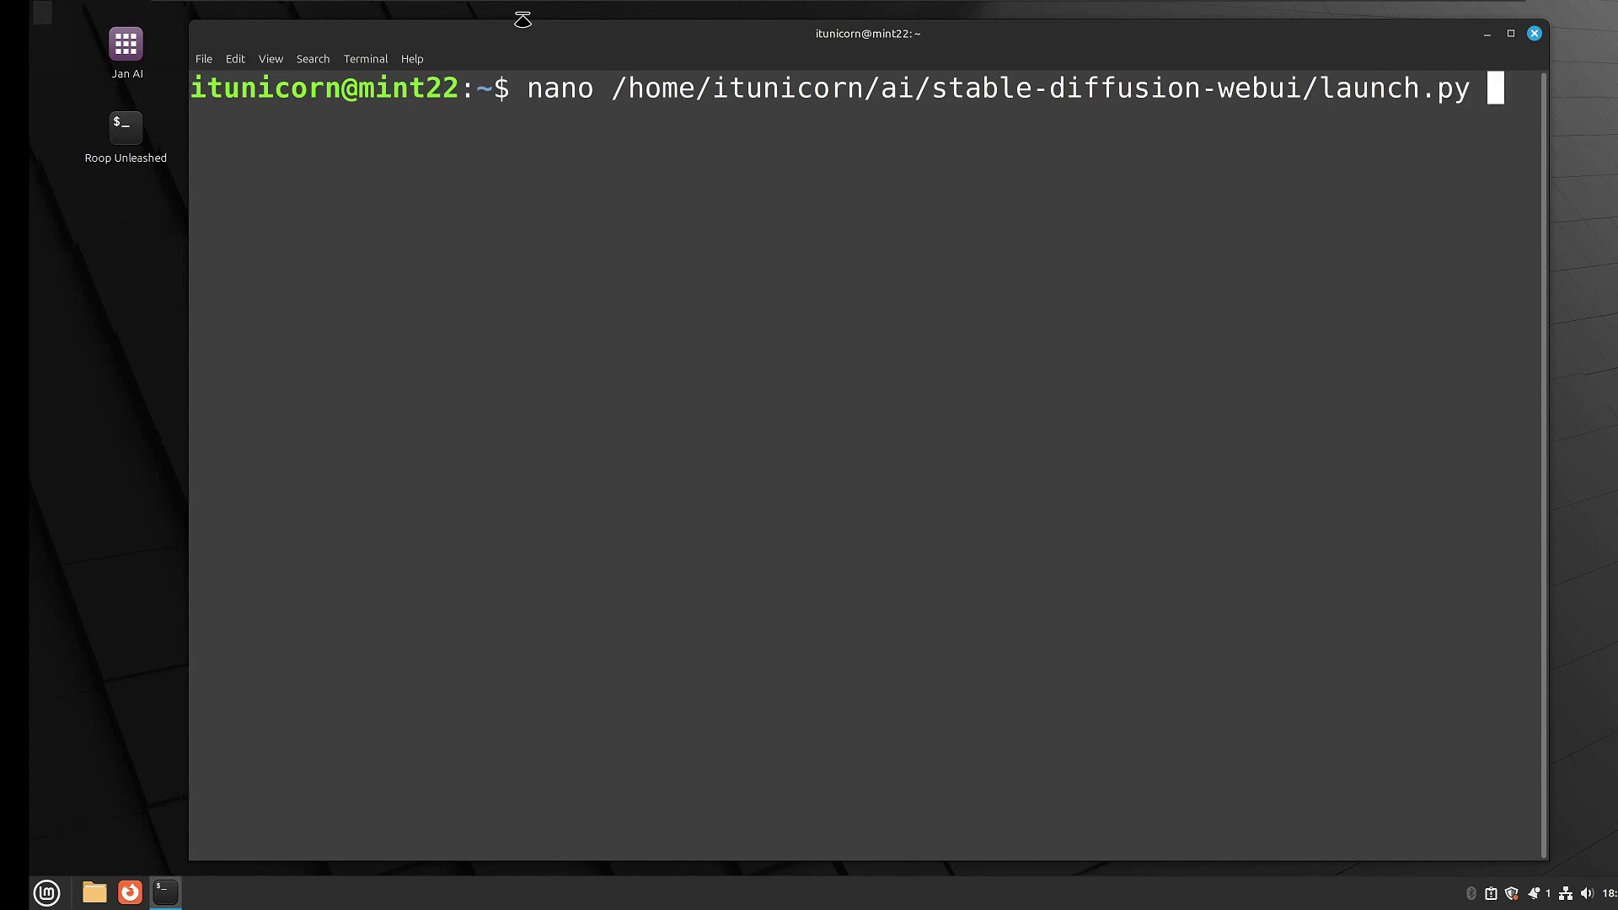
pyautogui.press('BackSpace')
pyautogui.press('BackSpace')
pyautogui.press('BackSpace')
pyautogui.press('BackSpace')
pyautogui.write('_sd.py')
pyautogui.press('BackSpace')
pyautogui.press('BackSpace')
pyautogui.write('sh')
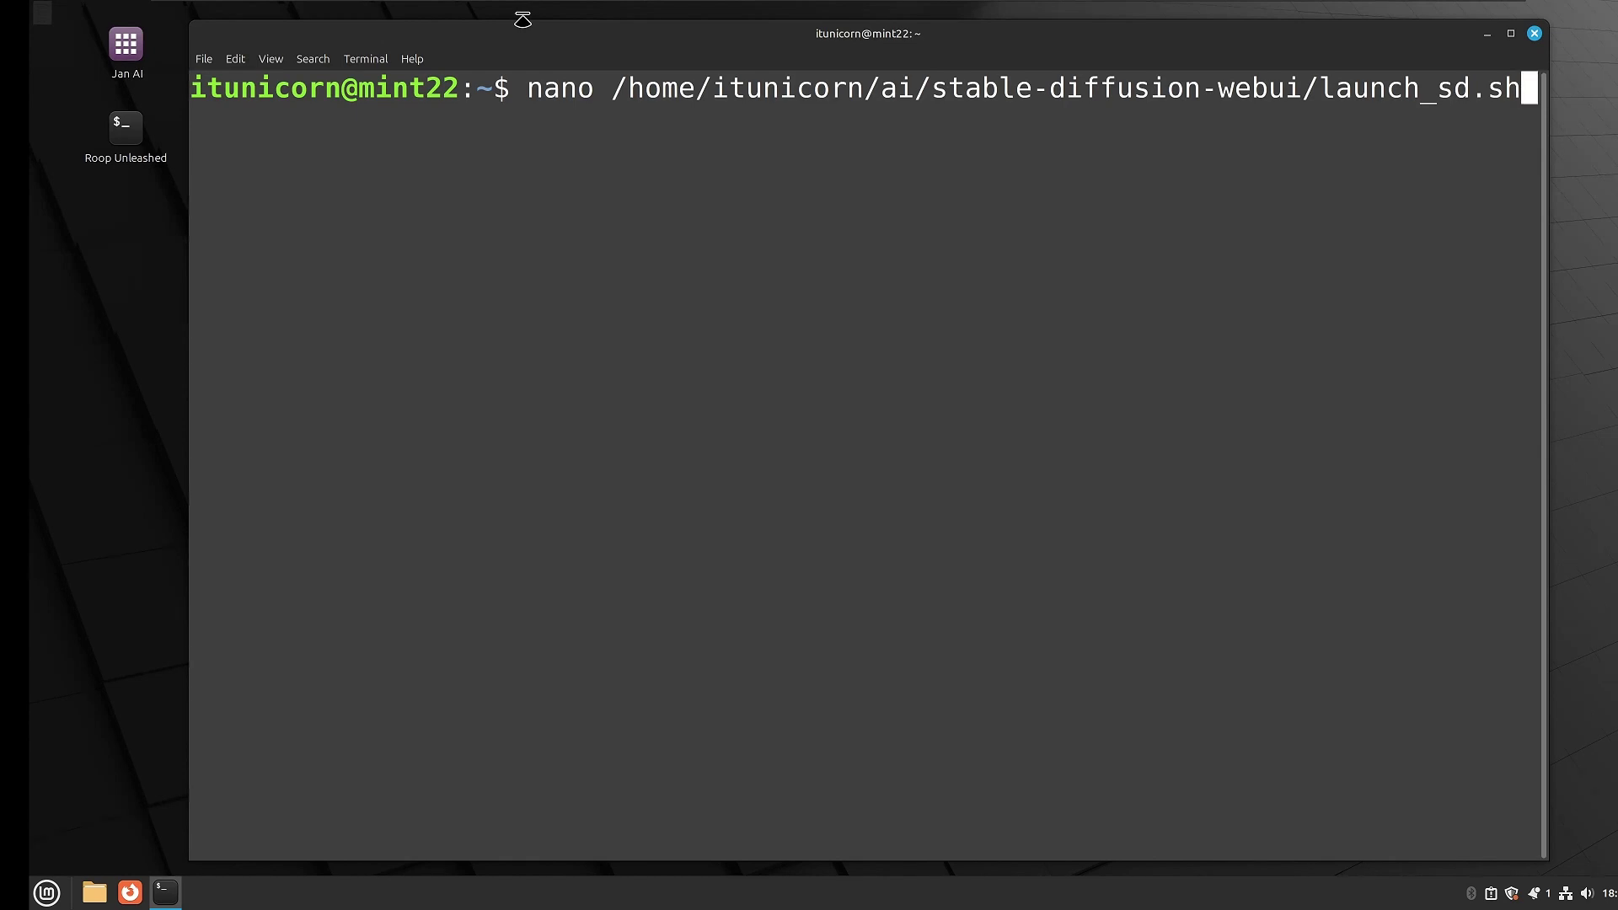
# - Open launch_sd.sh and write the bash shebang, cd into stable-diffusion-webui, and activate a1111env
pyautogui.press('Return')
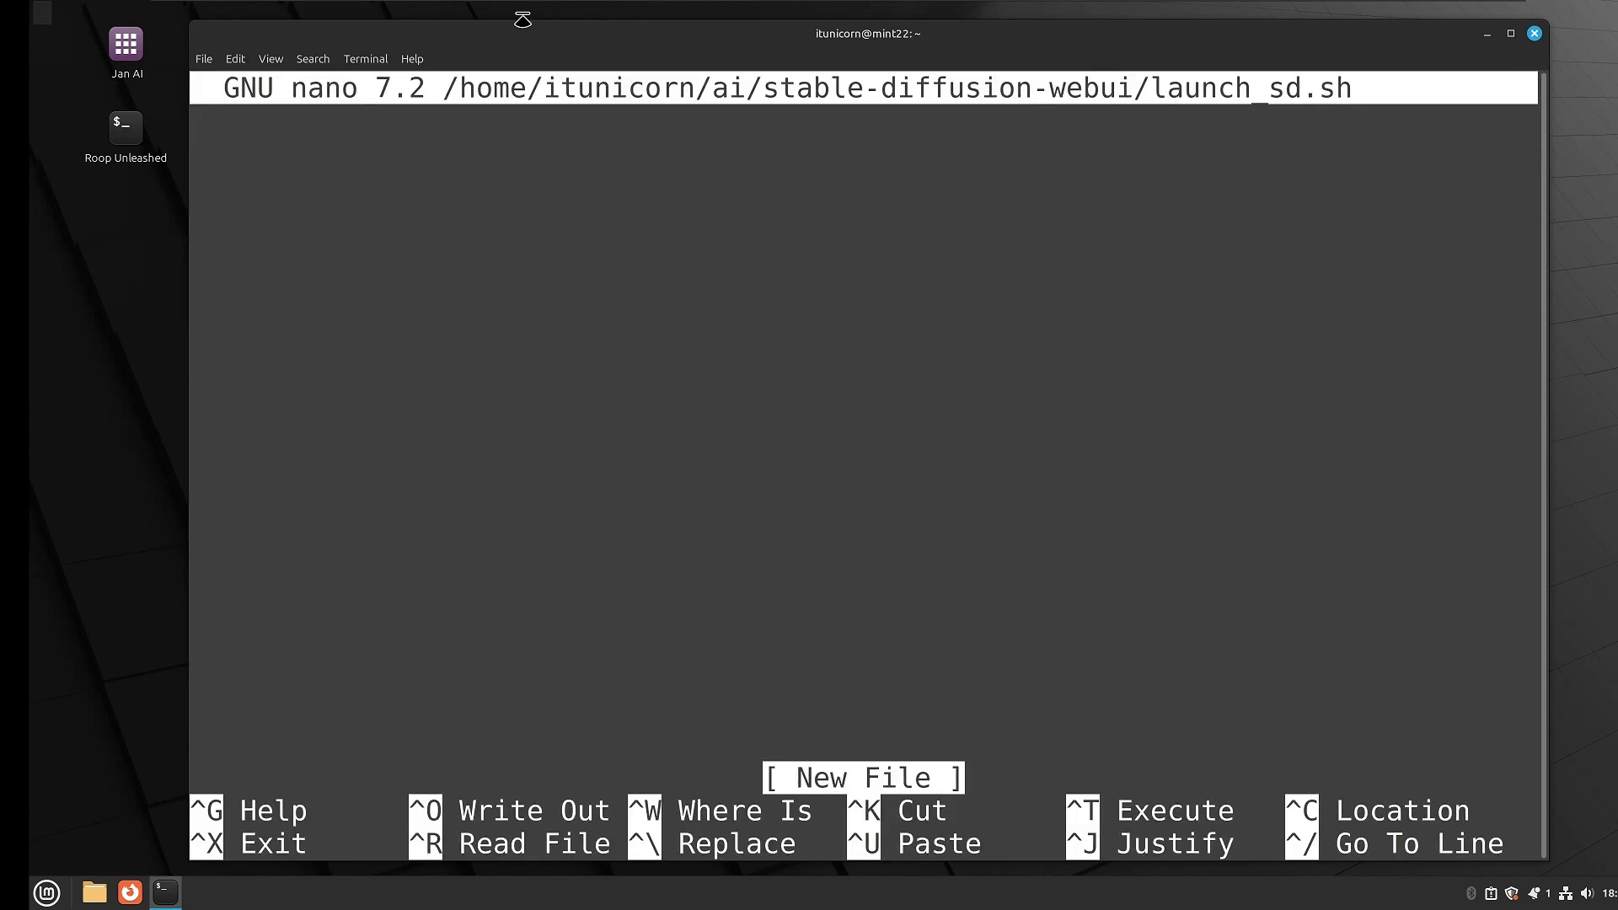
pyautogui.write('#!/bin/bash')
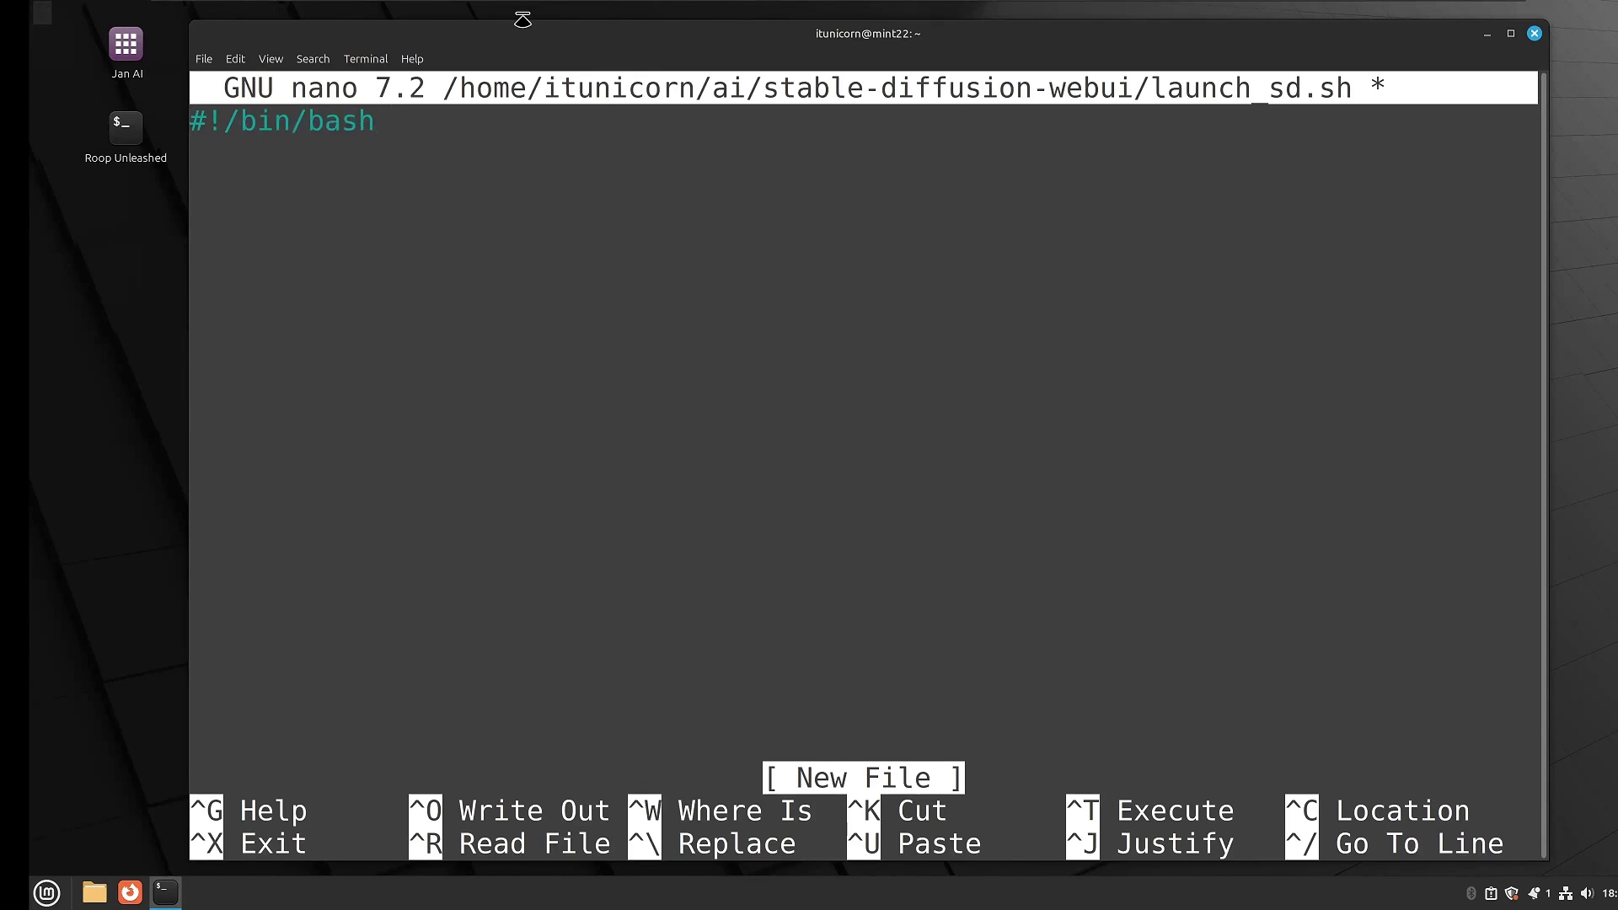
pyautogui.press('Return')
pyautogui.write('cd ')
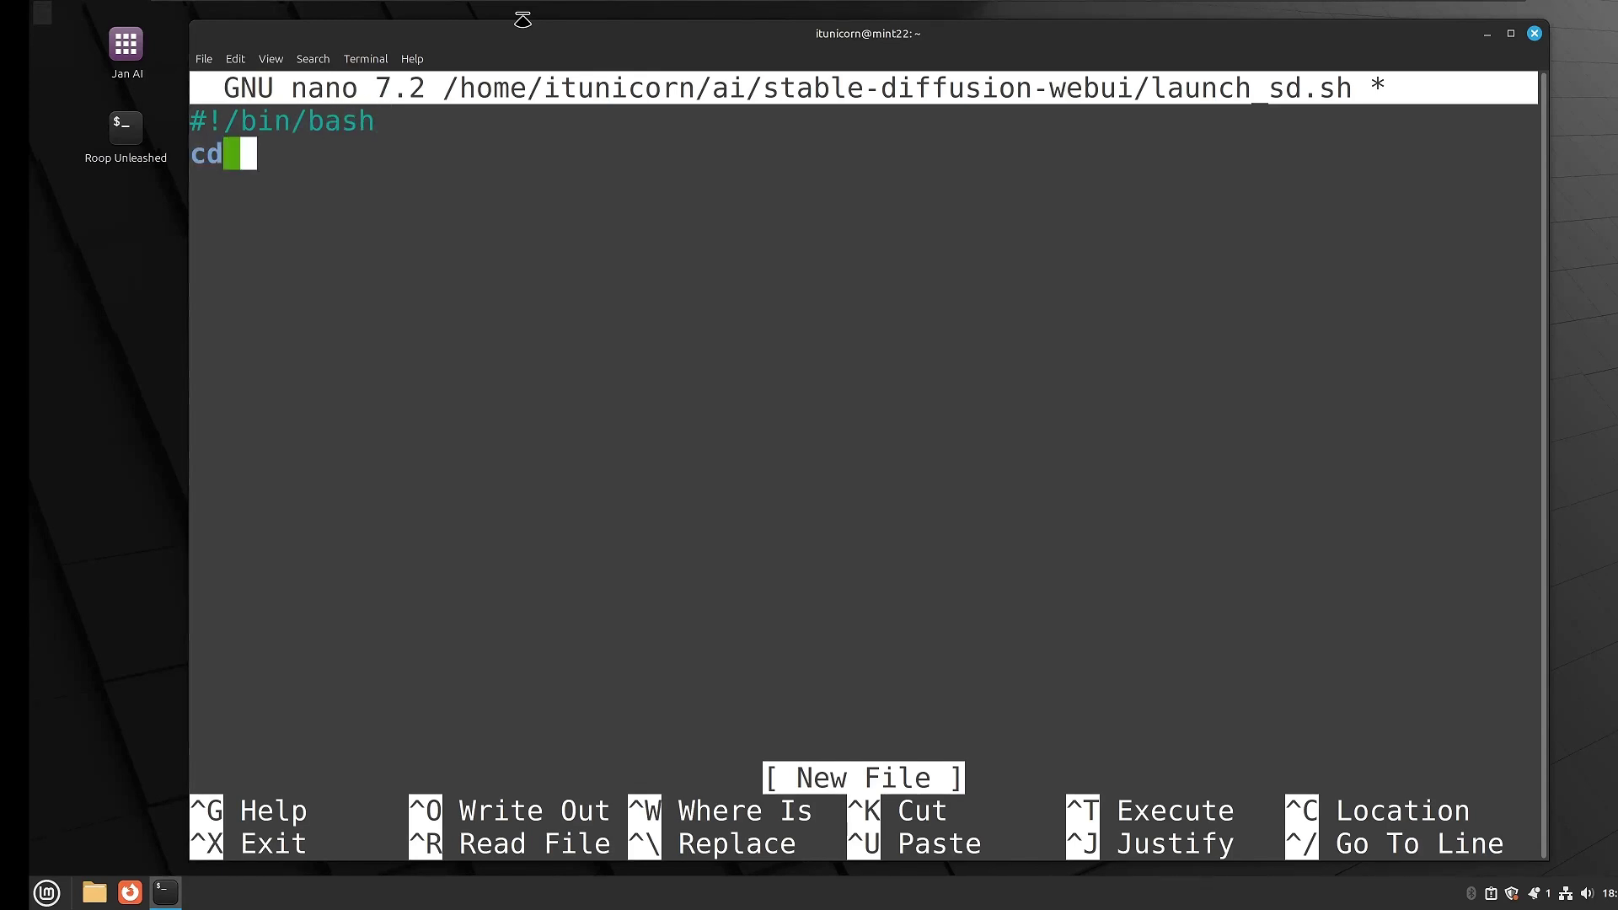
pyautogui.write('/home/')
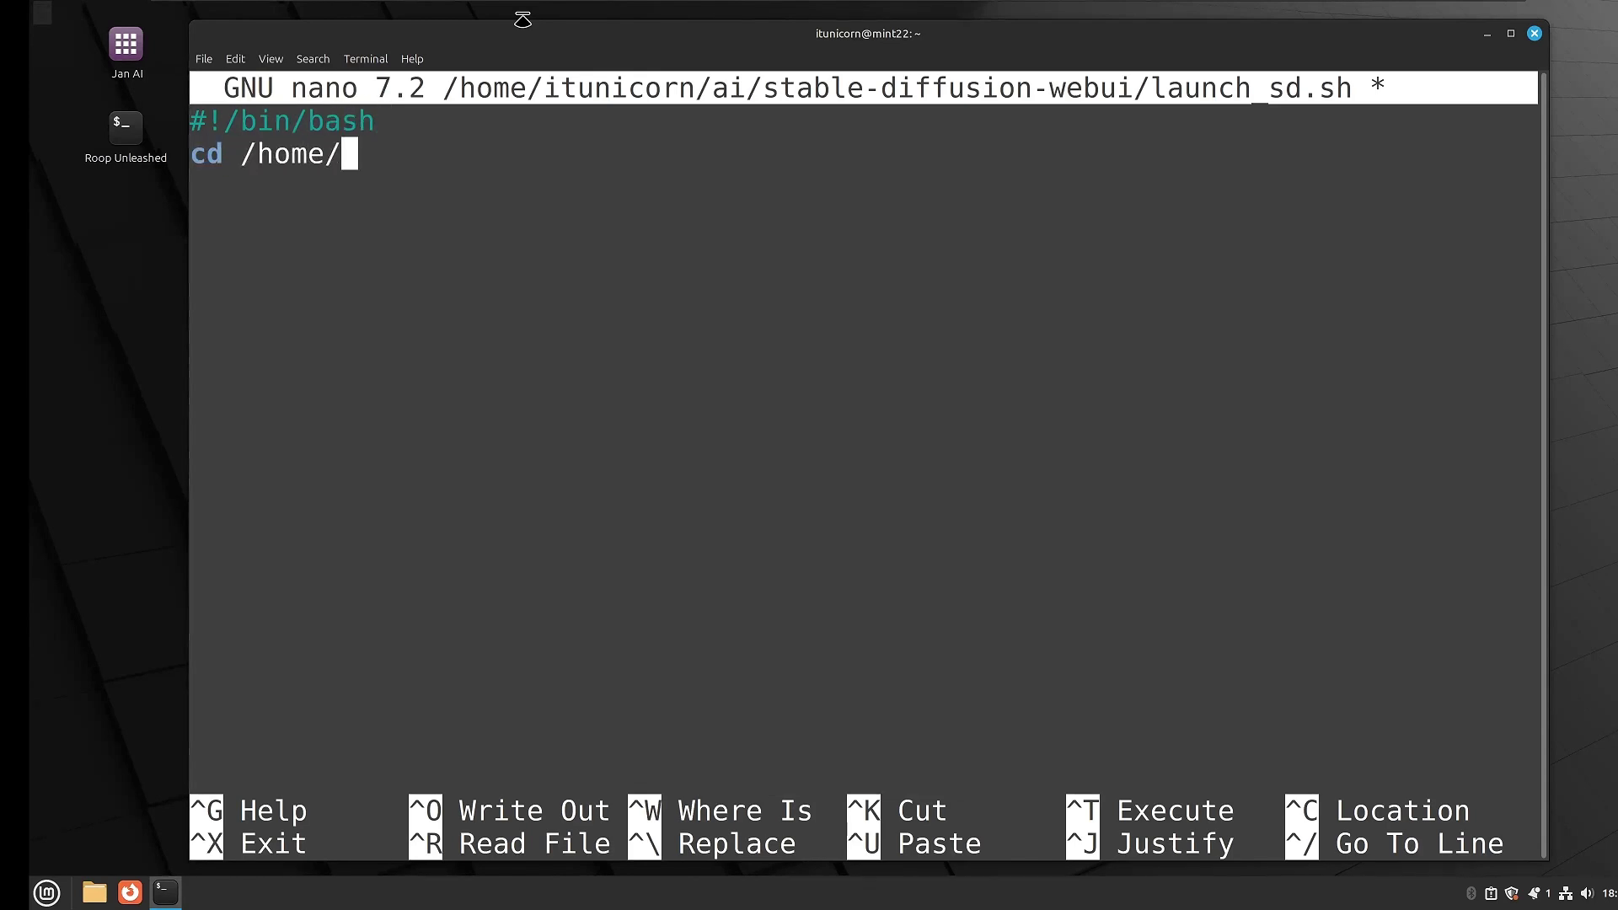
pyautogui.write('itunicorn/')
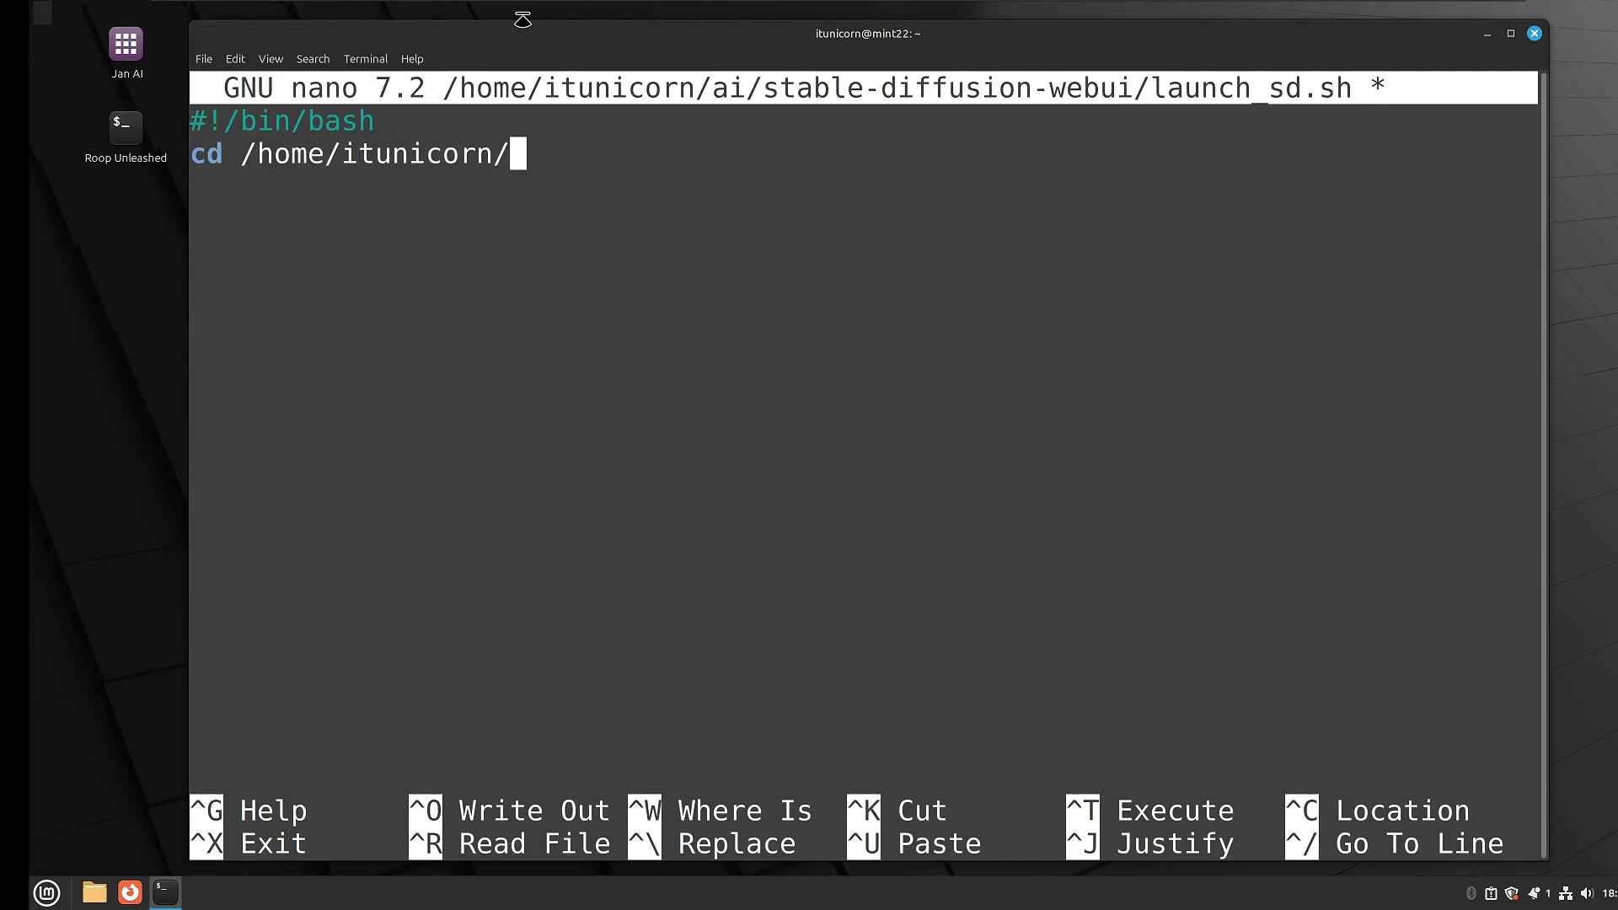
pyautogui.write('ai/stable-')
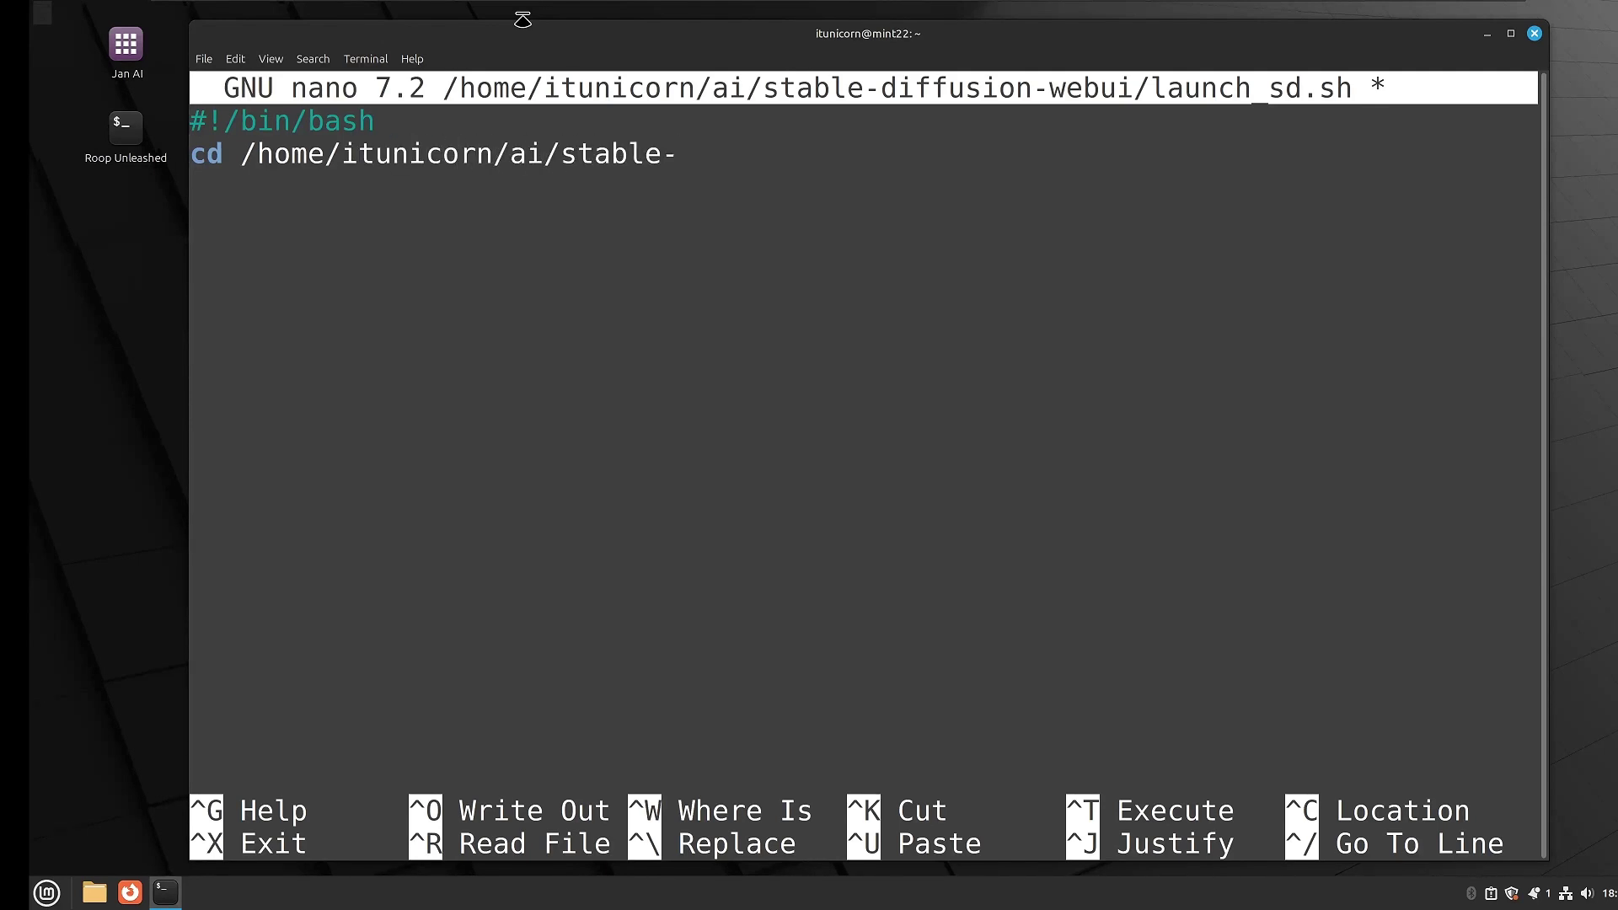
pyautogui.write('siffusion/')
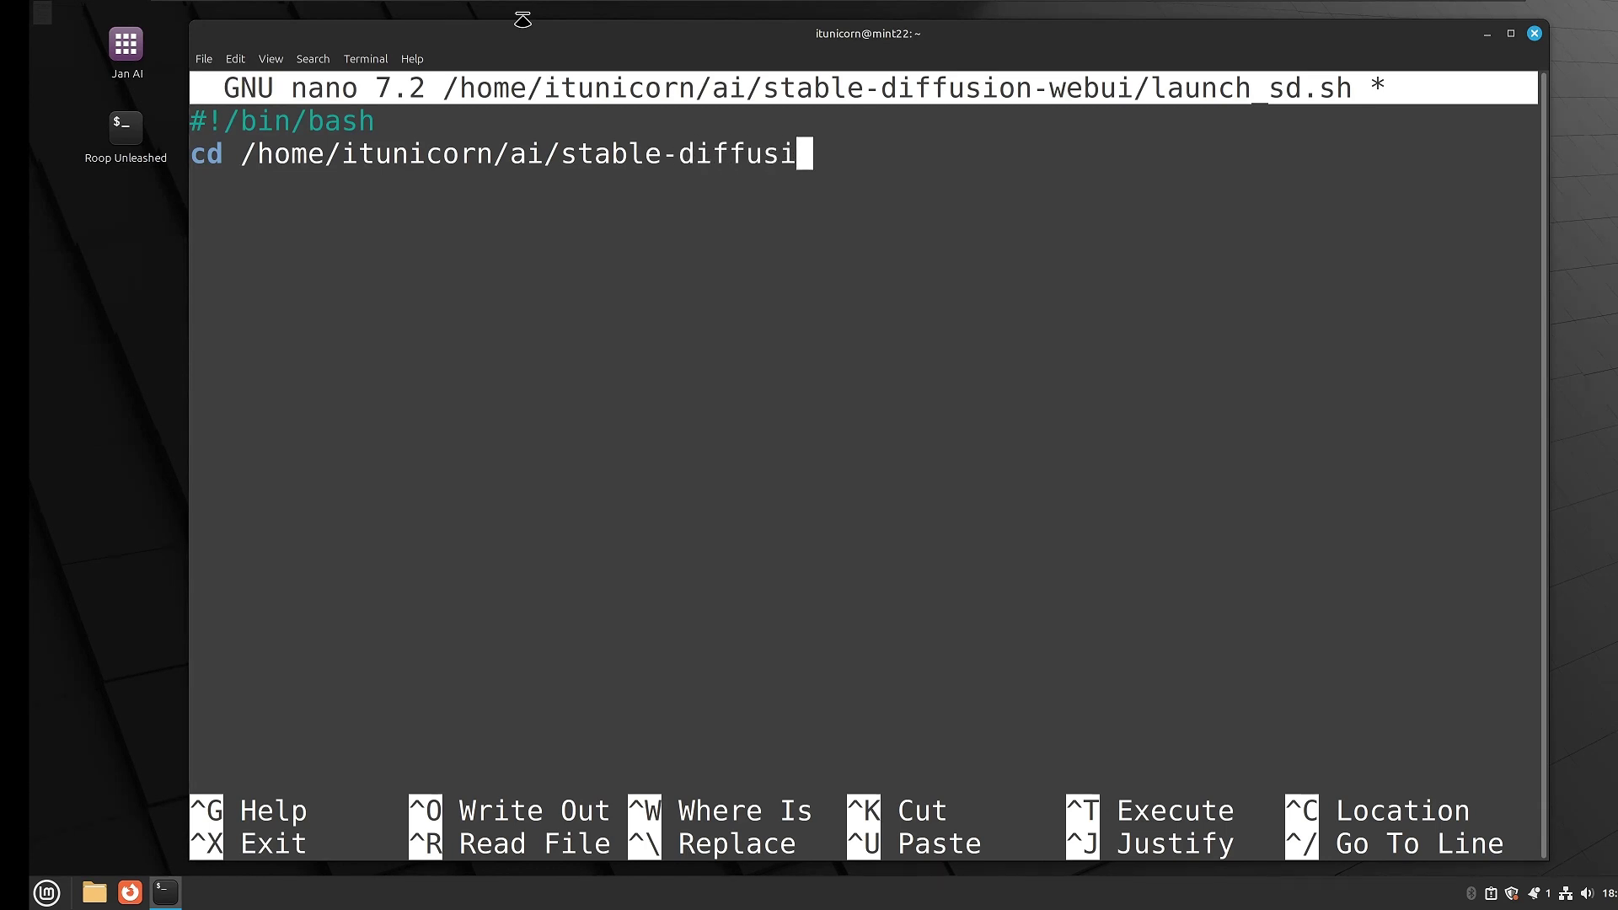
pyautogui.press('BackSpace')
pyautogui.write('-webui')
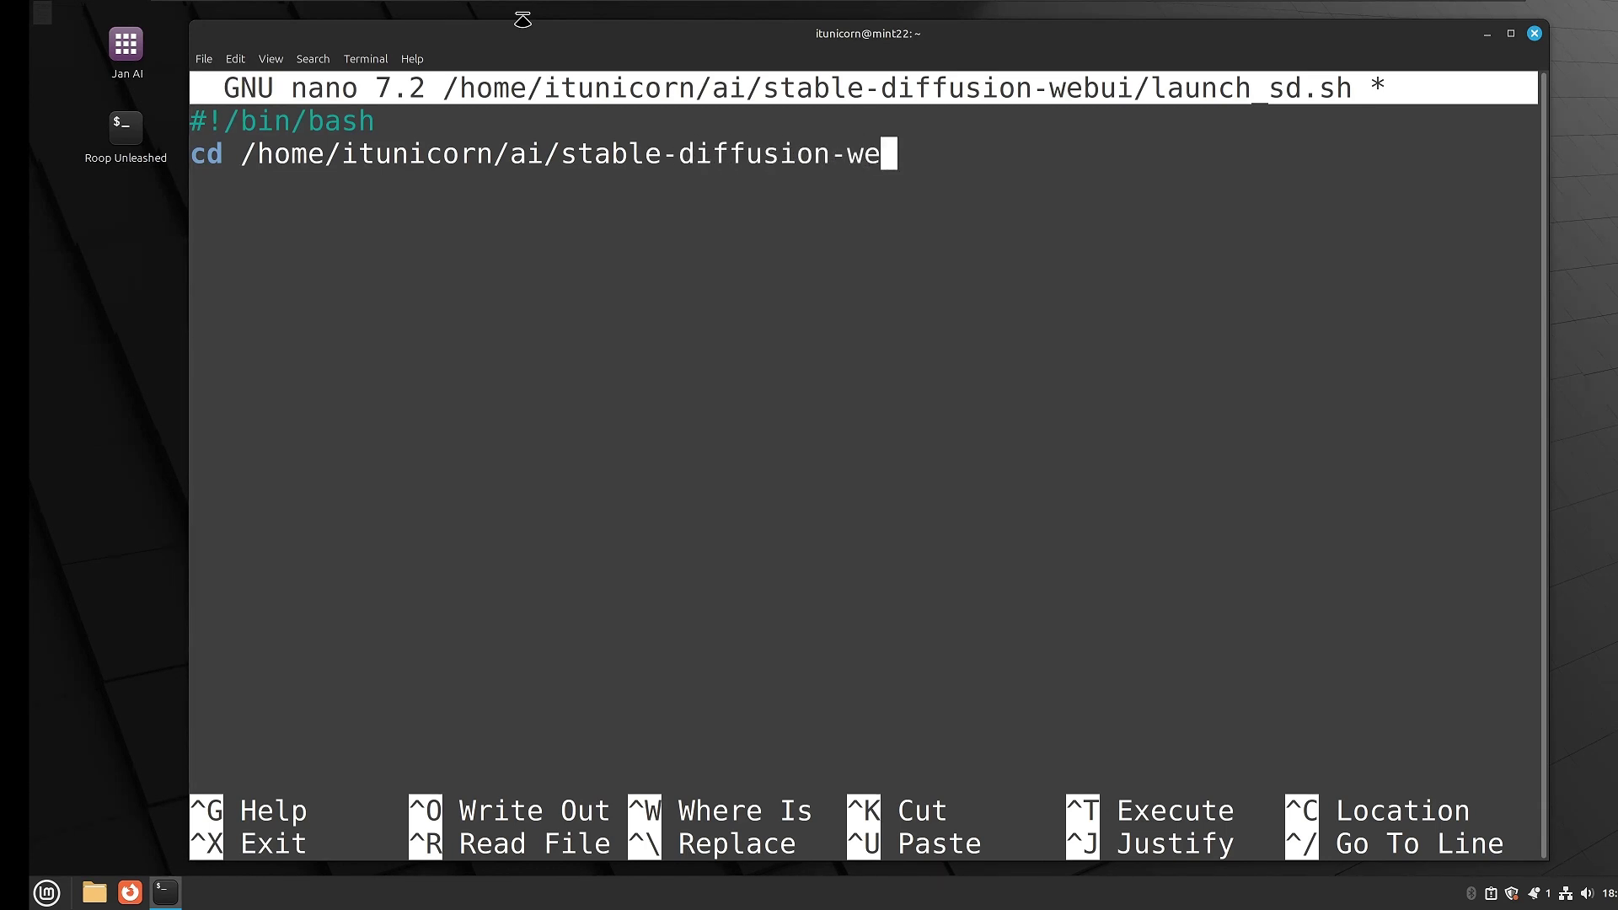
pyautogui.press('Return')
pyautogui.write('source al21')
pyautogui.press('BackSpace')
pyautogui.press('BackSpace')
pyautogui.write('l11en')
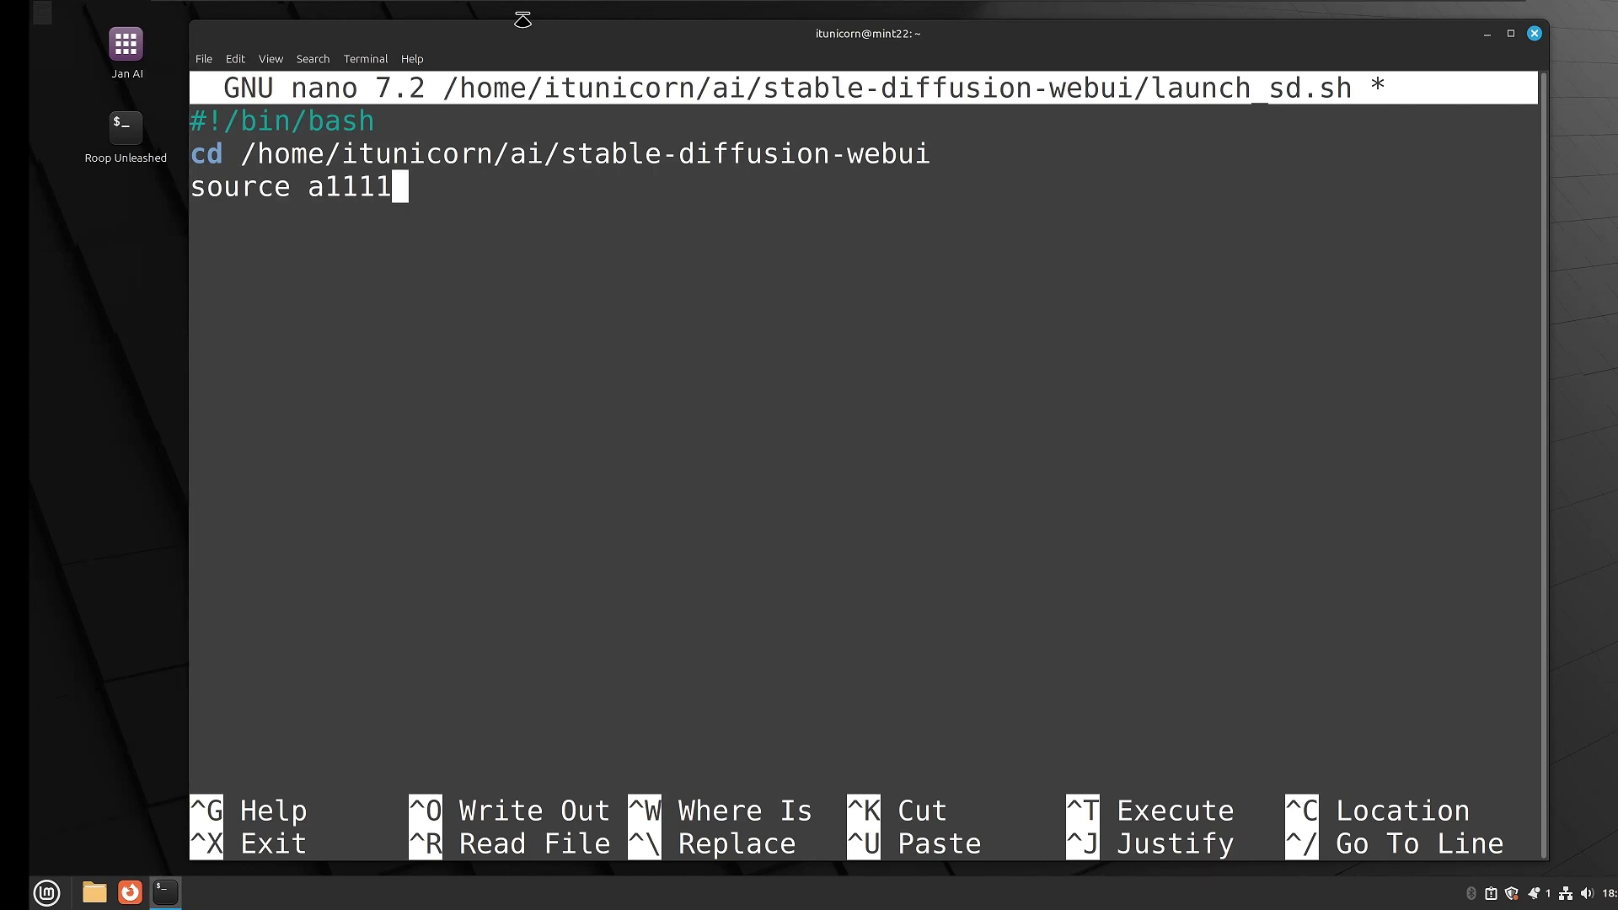
pyautogui.write('v/bin/')
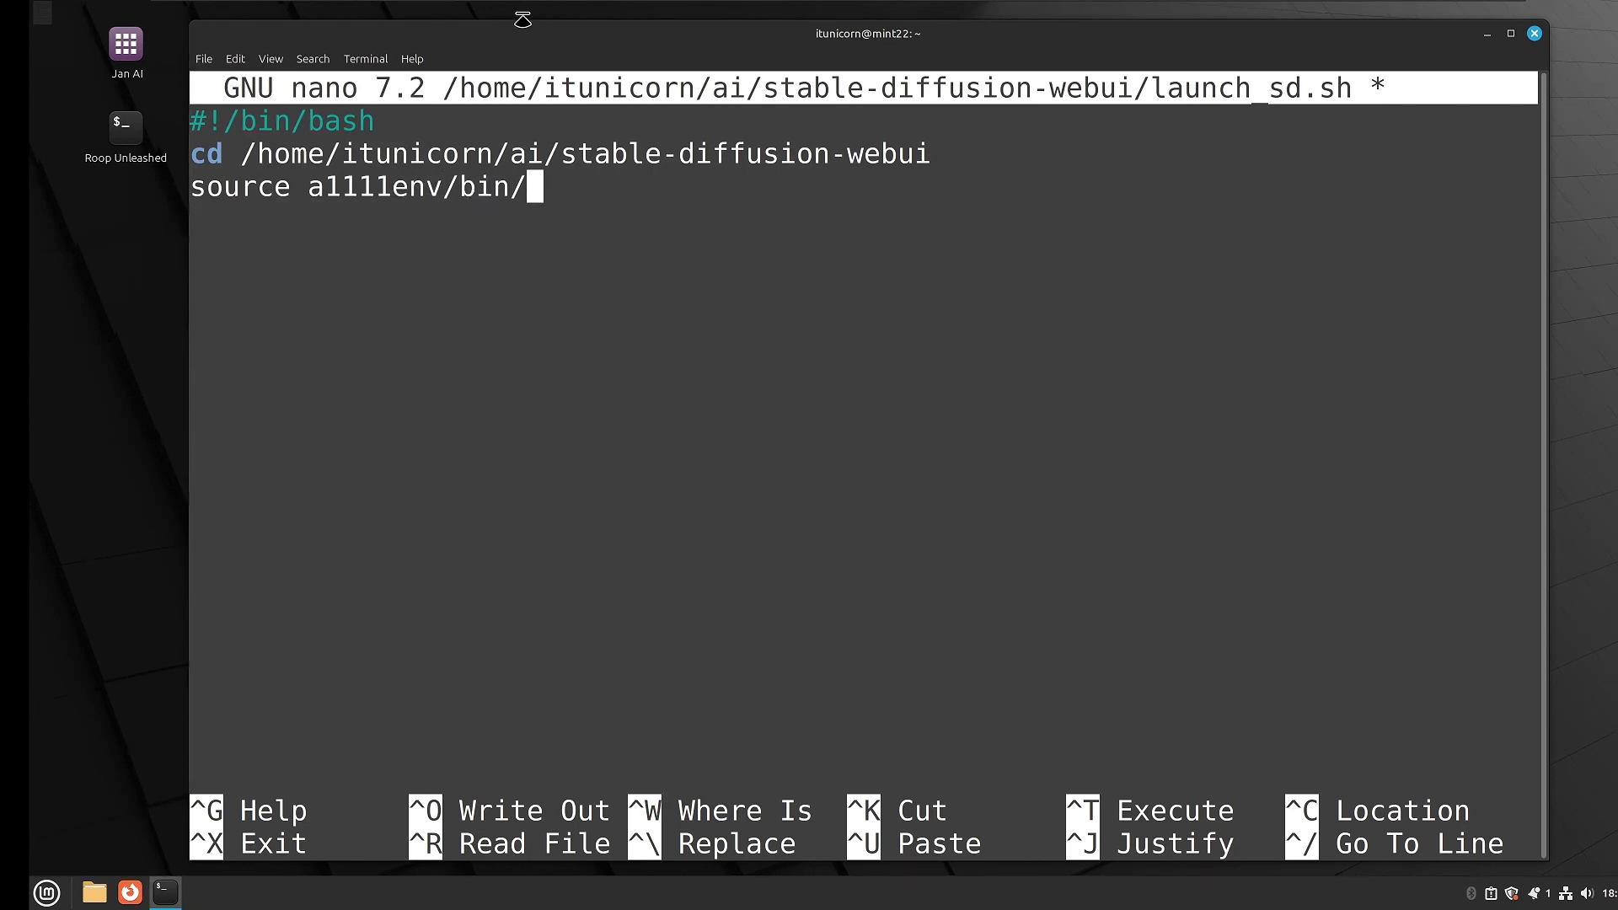
pyautogui.write('activate')
# - Add python3 launch.py with --use-cpu all, --no-half, --skip-torch-cuda-test flags, then save
pyautogui.press('Return')
pyautogui.write('python3 ')
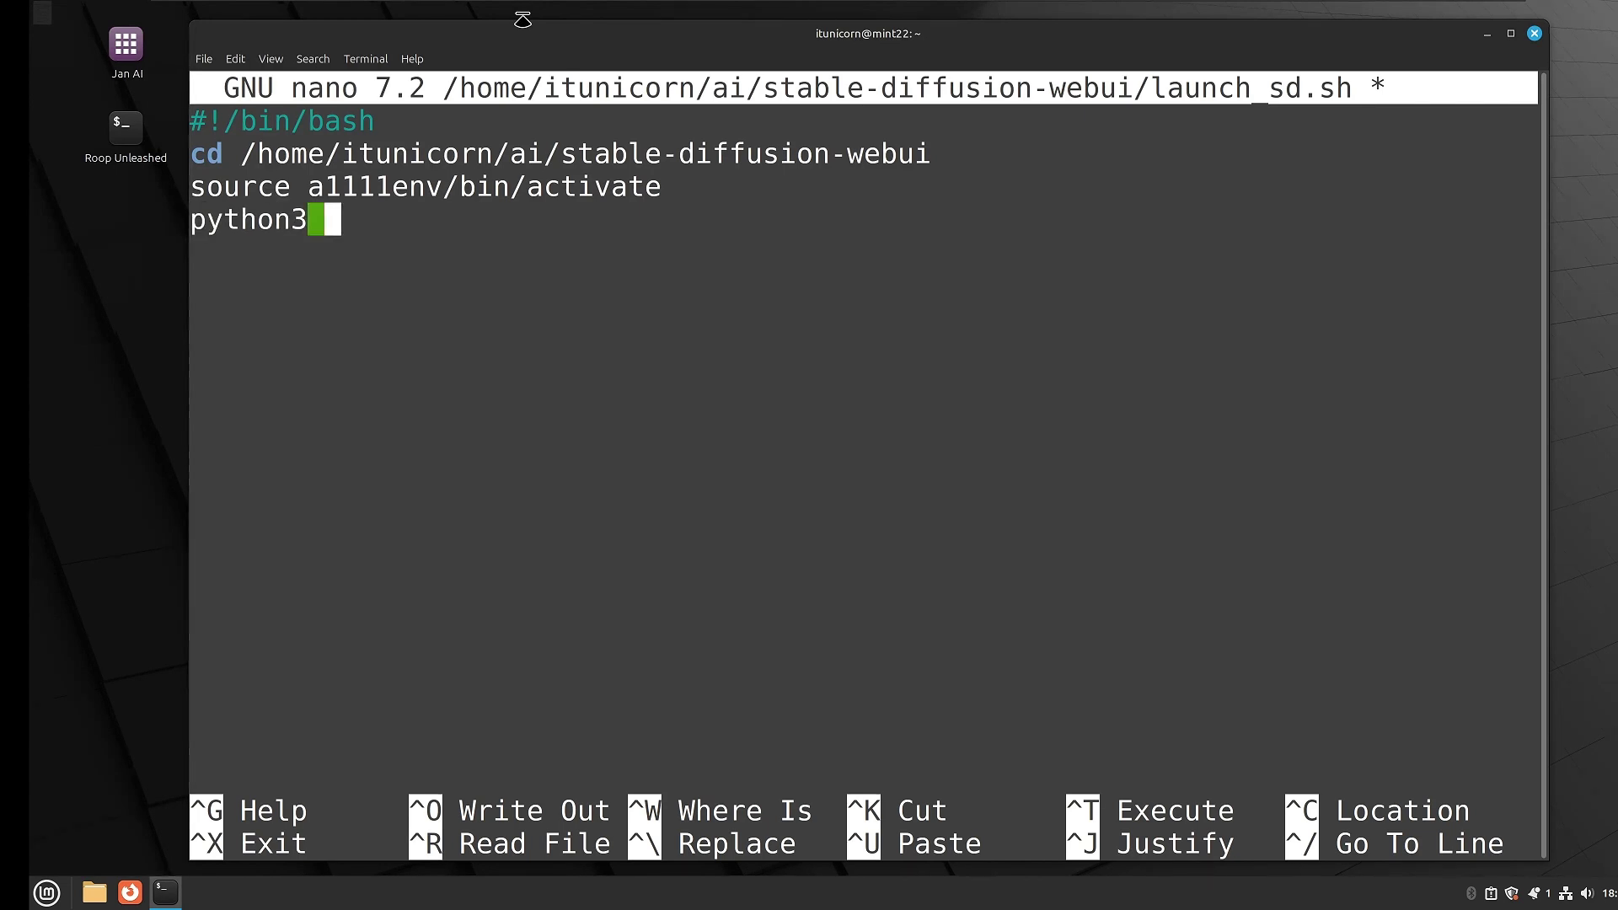
pyautogui.write('launch')
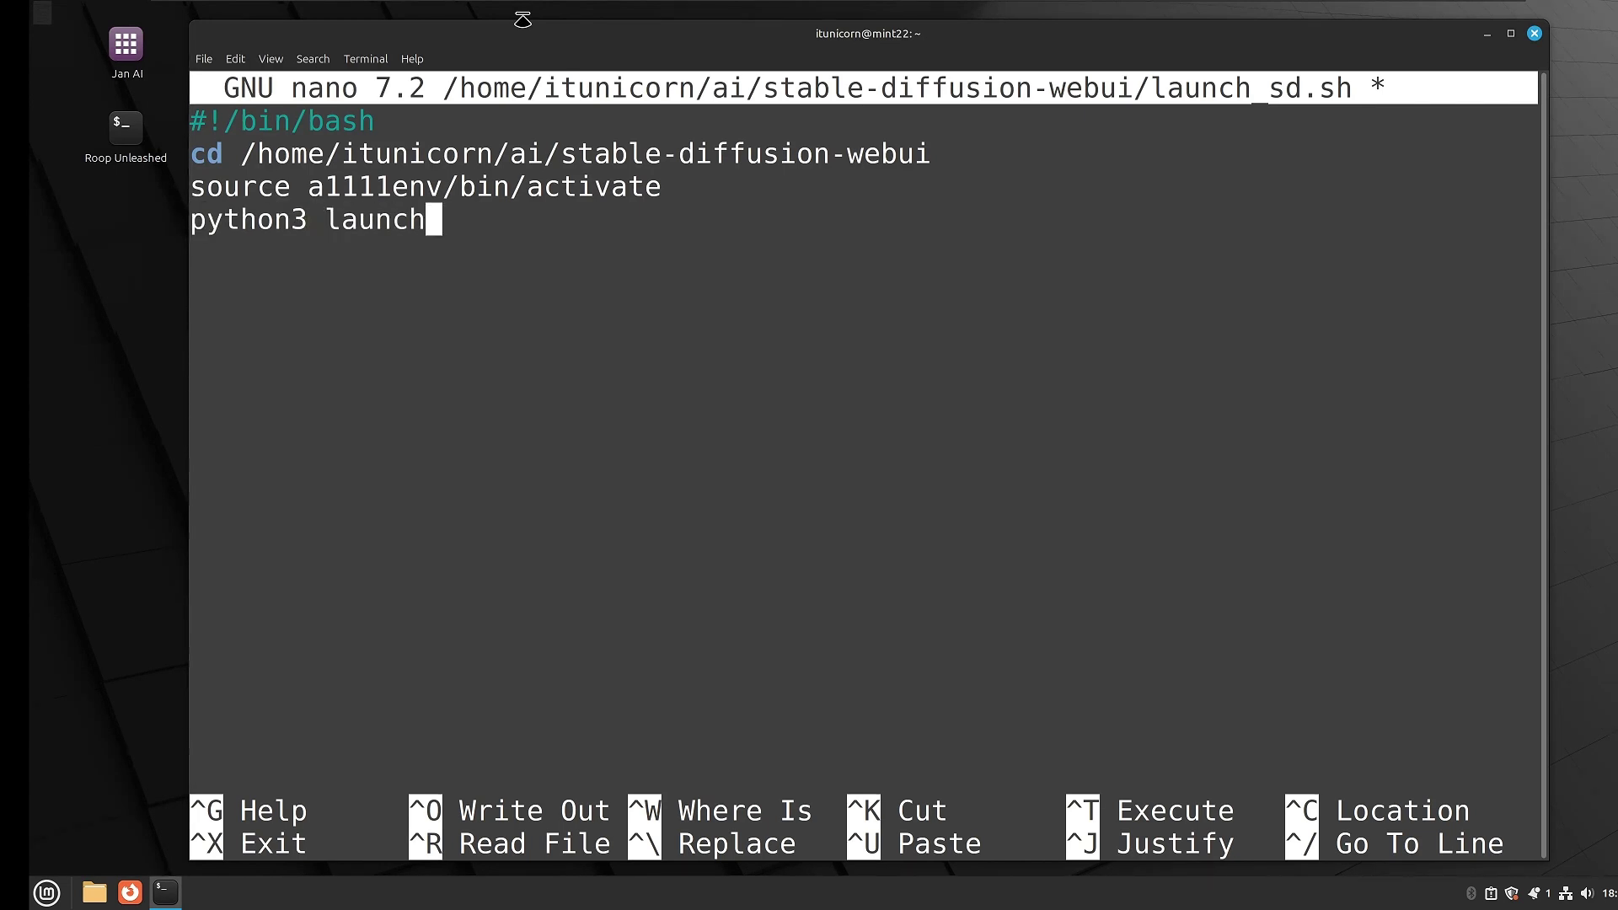
pyautogui.write('.py --use-cpu all --no-half')
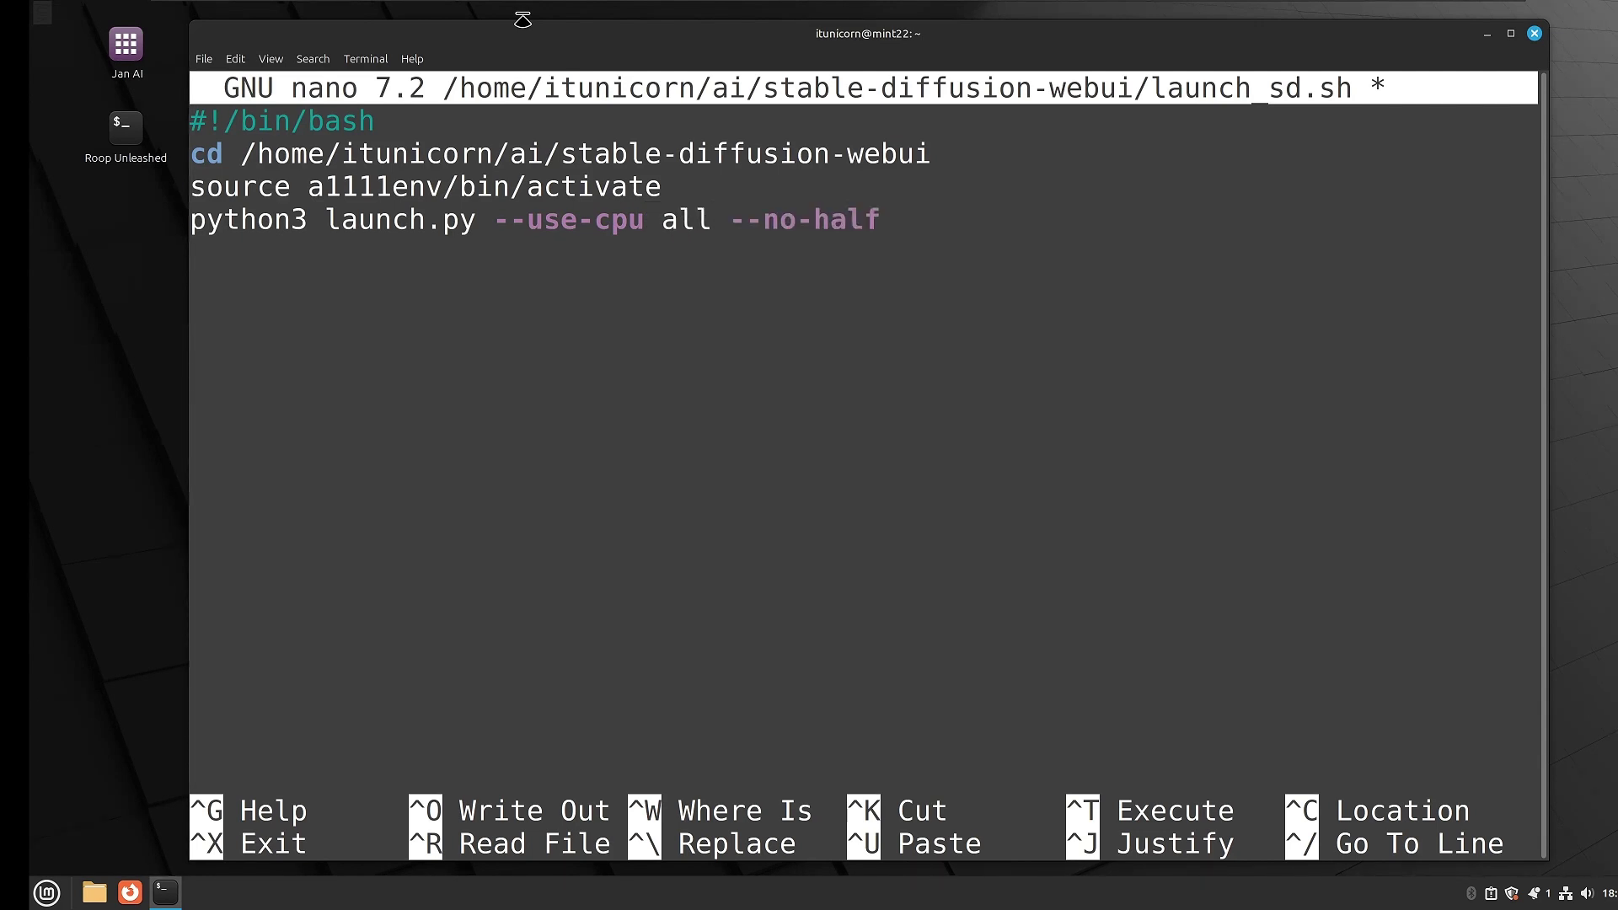
pyautogui.write(' --skip')
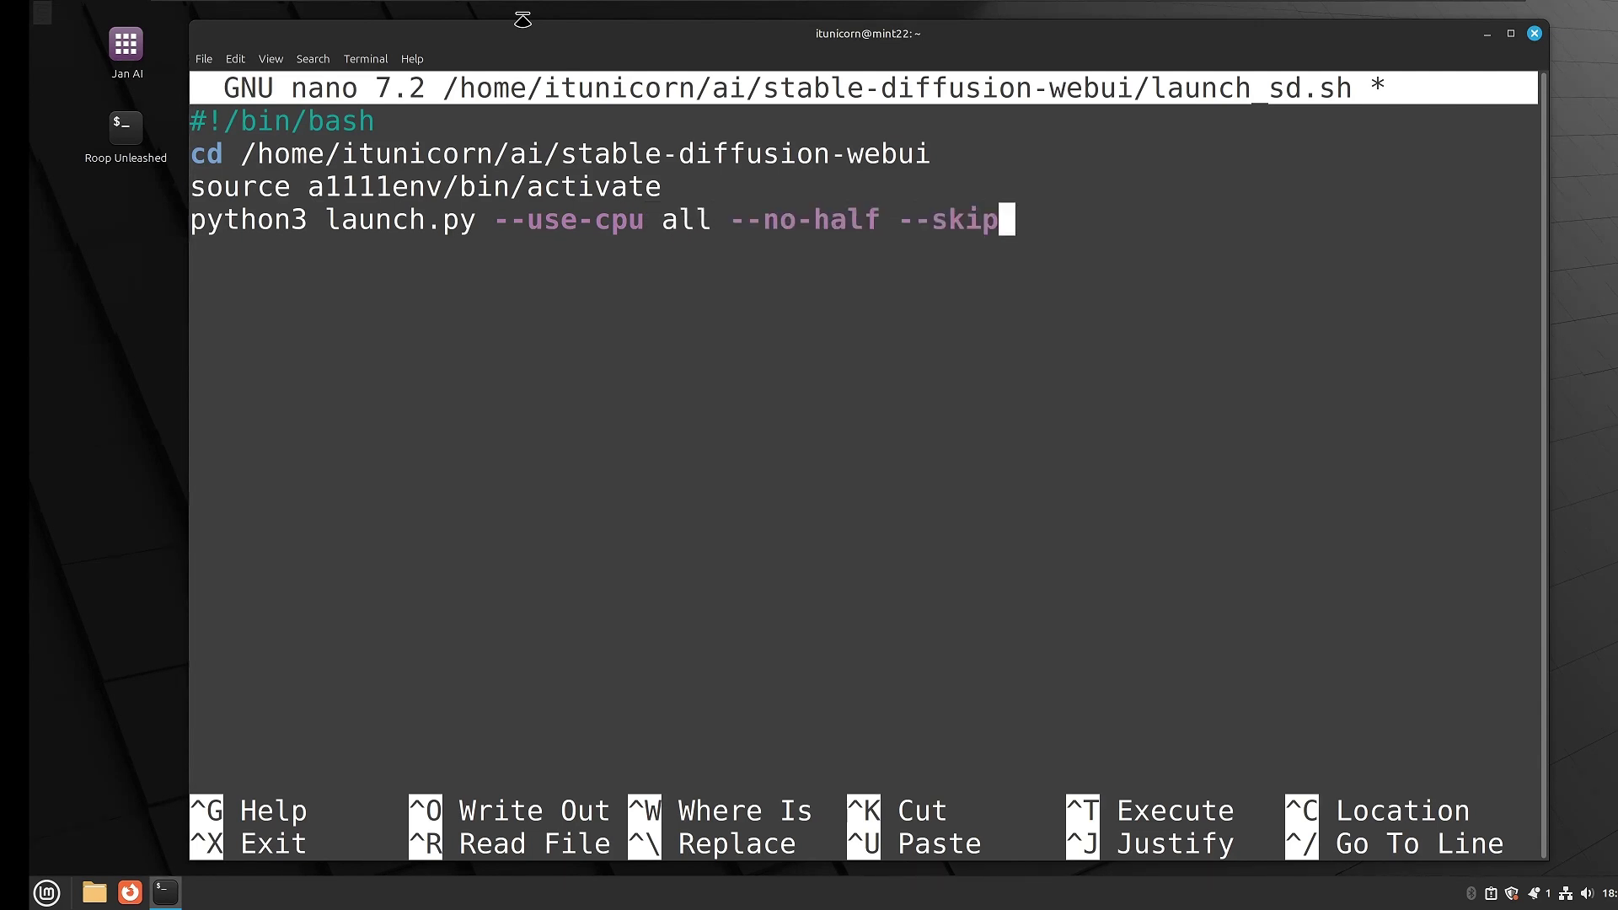
pyautogui.write('-torc')
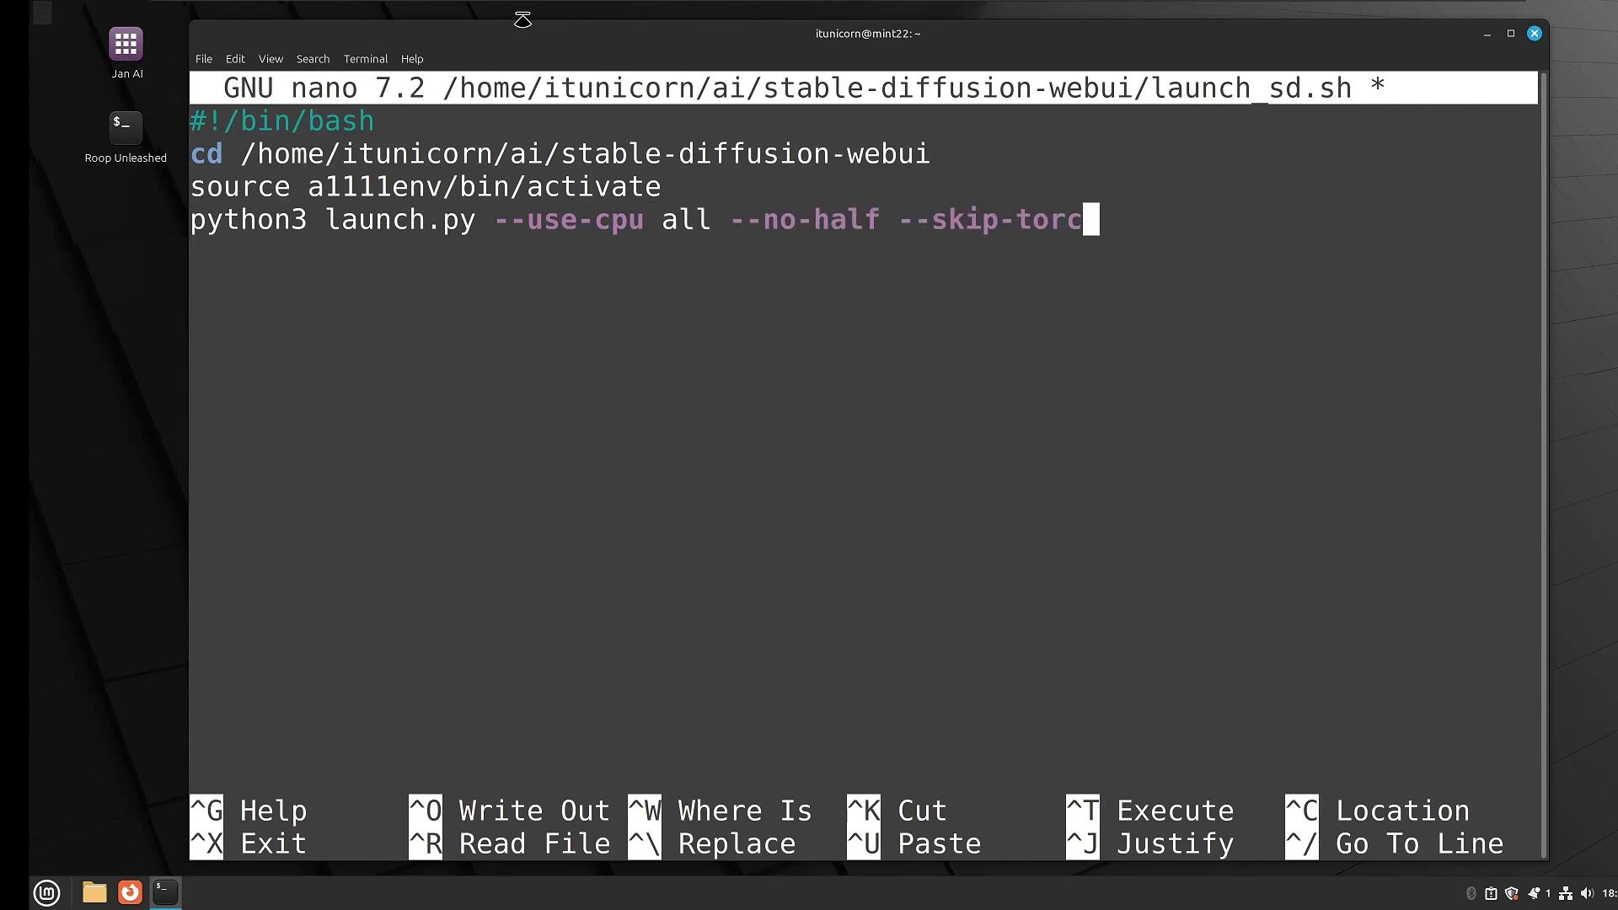
pyautogui.write('h-cuda')
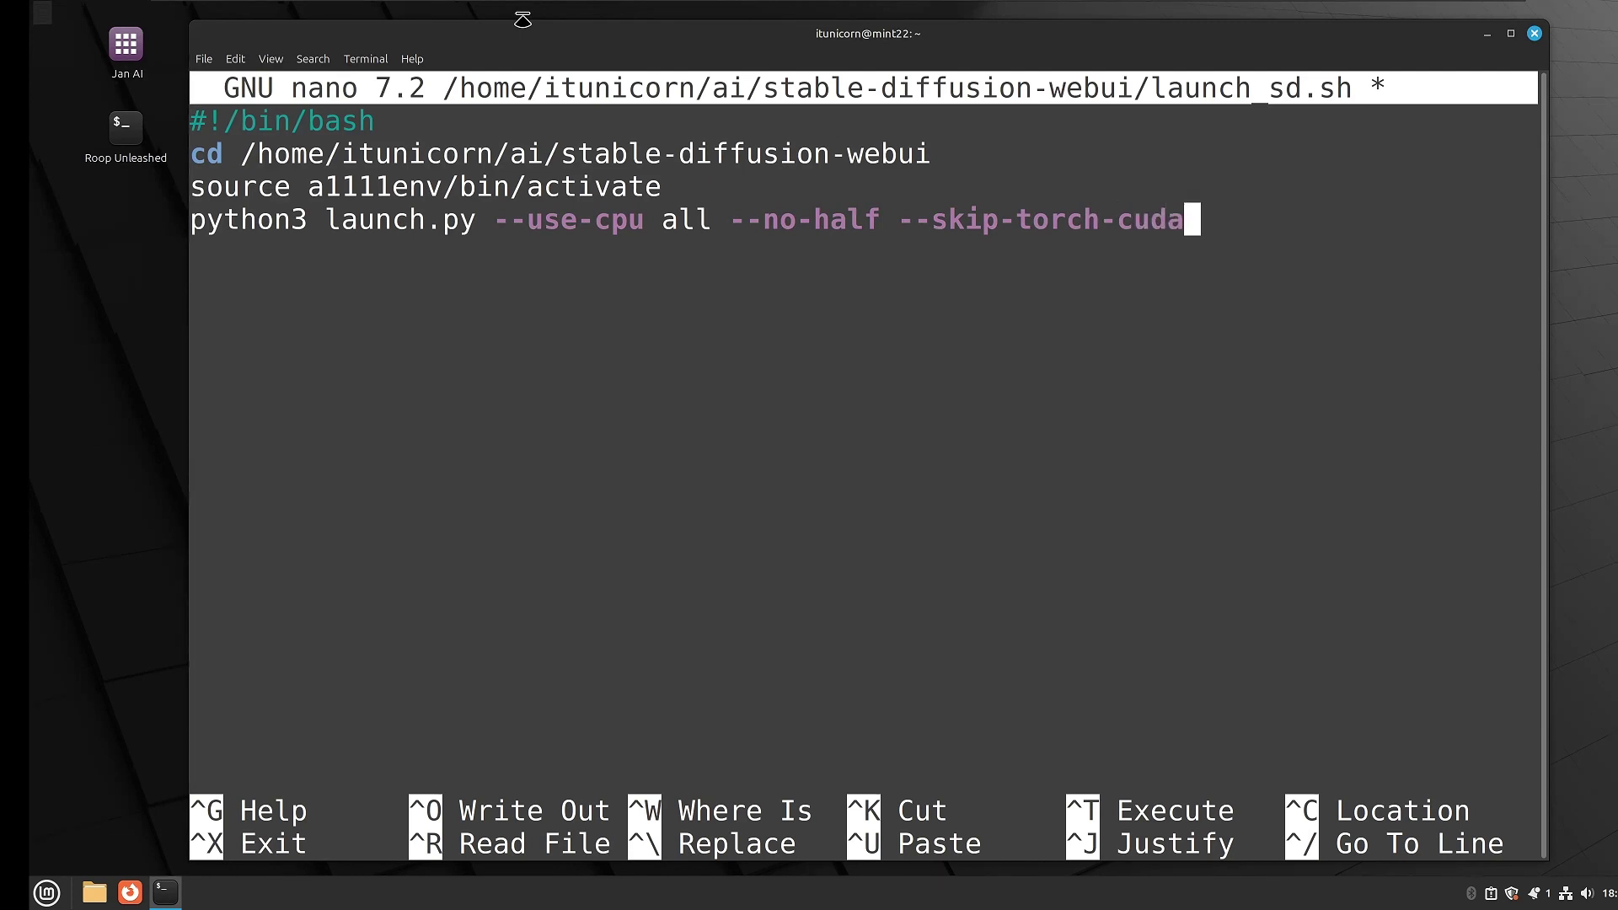
pyautogui.write('-test --en')
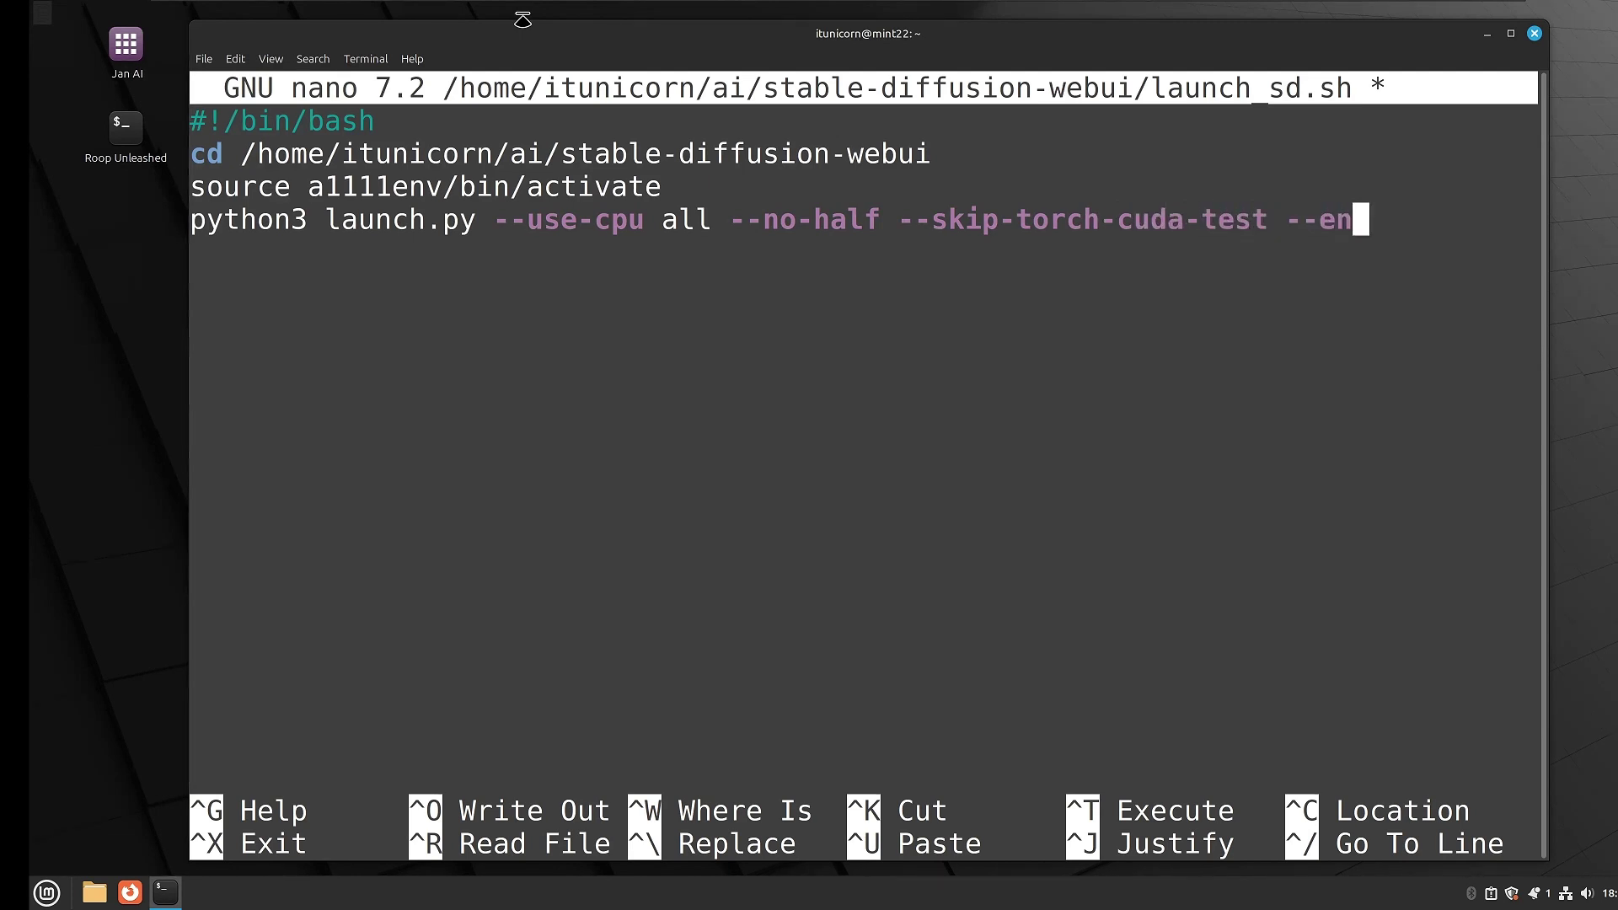
pyautogui.write('able-insecure-extension-acc')
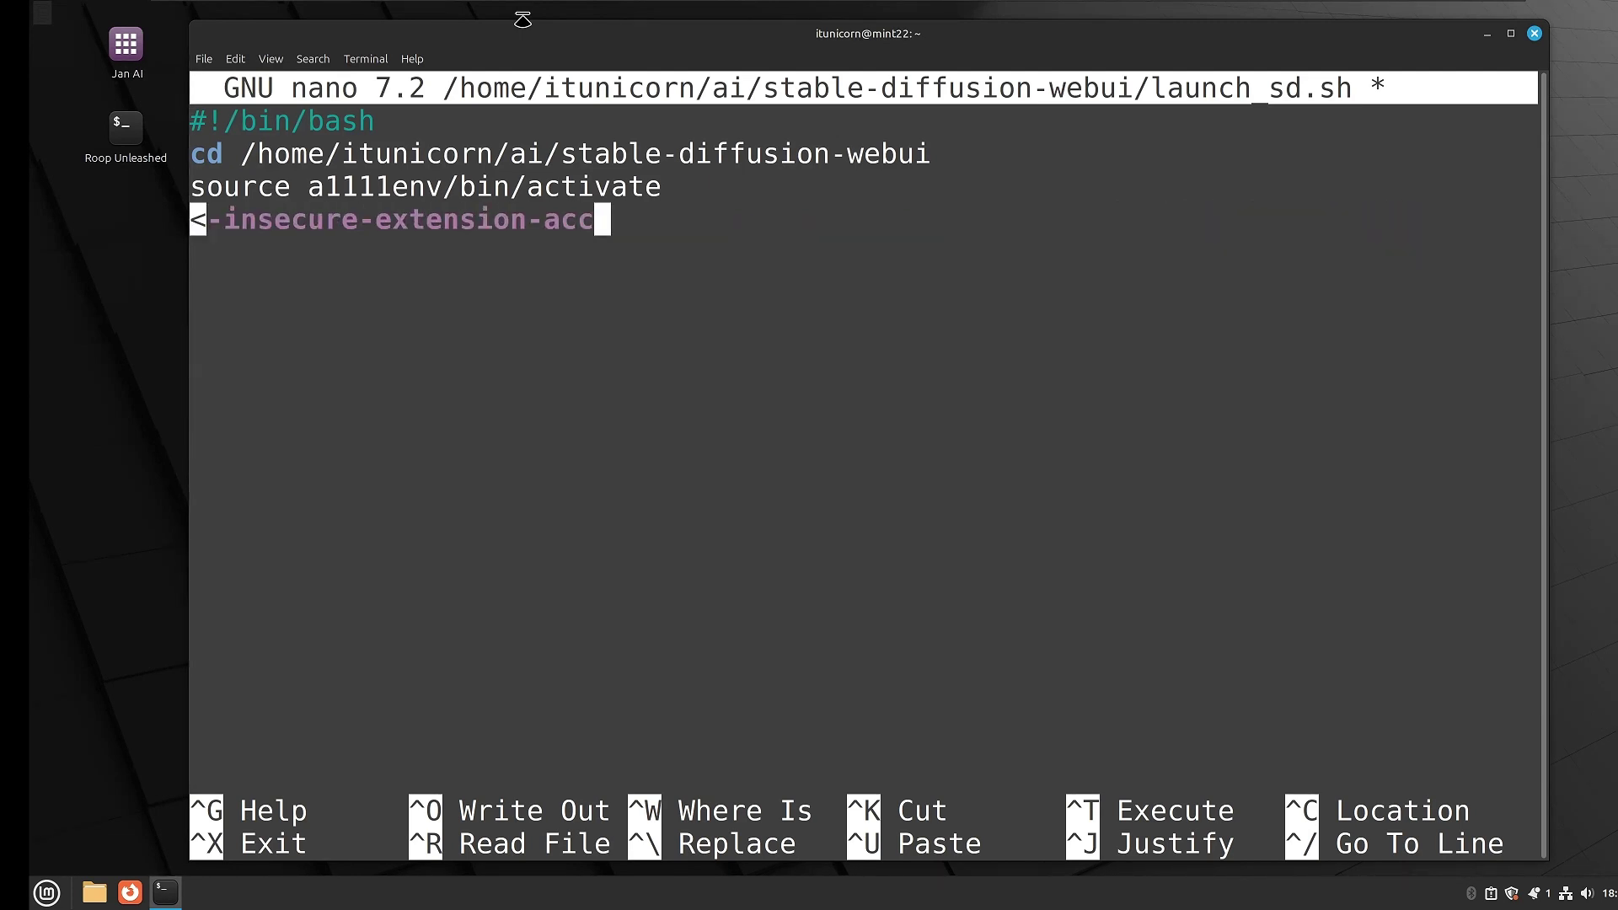
pyautogui.write('ess')
pyautogui.press('Return')
pyautogui.hotkey('ctrl', 'o')
pyautogui.press('Return')
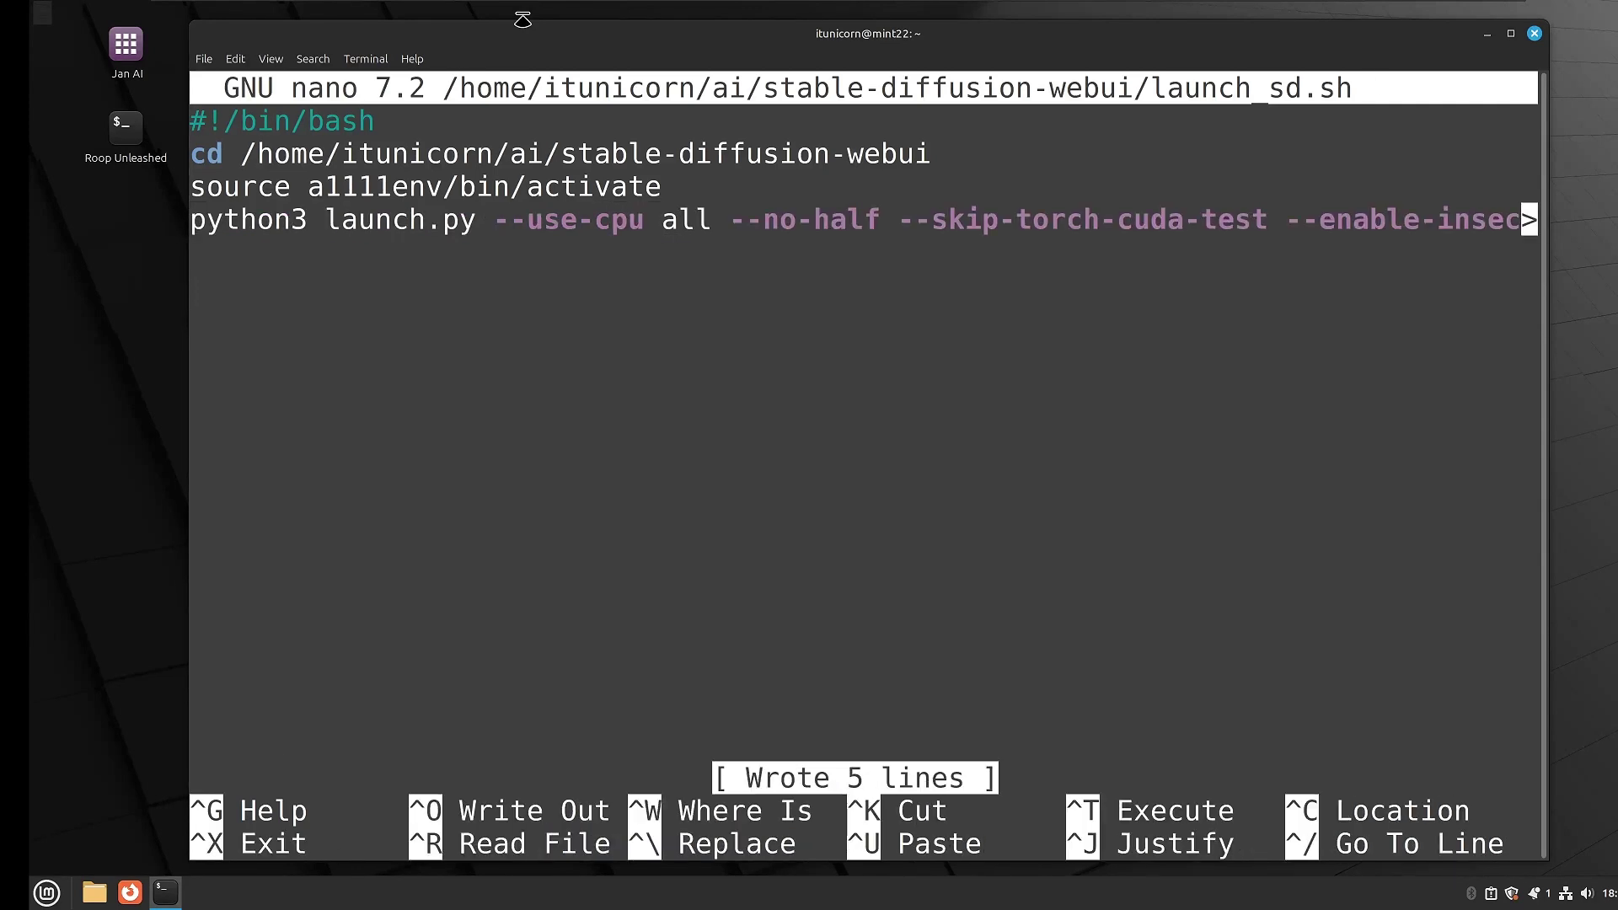
# - Exit nano and make launch_sd.sh executable with chmod +x
pyautogui.hotkey('ctrl', 'x')
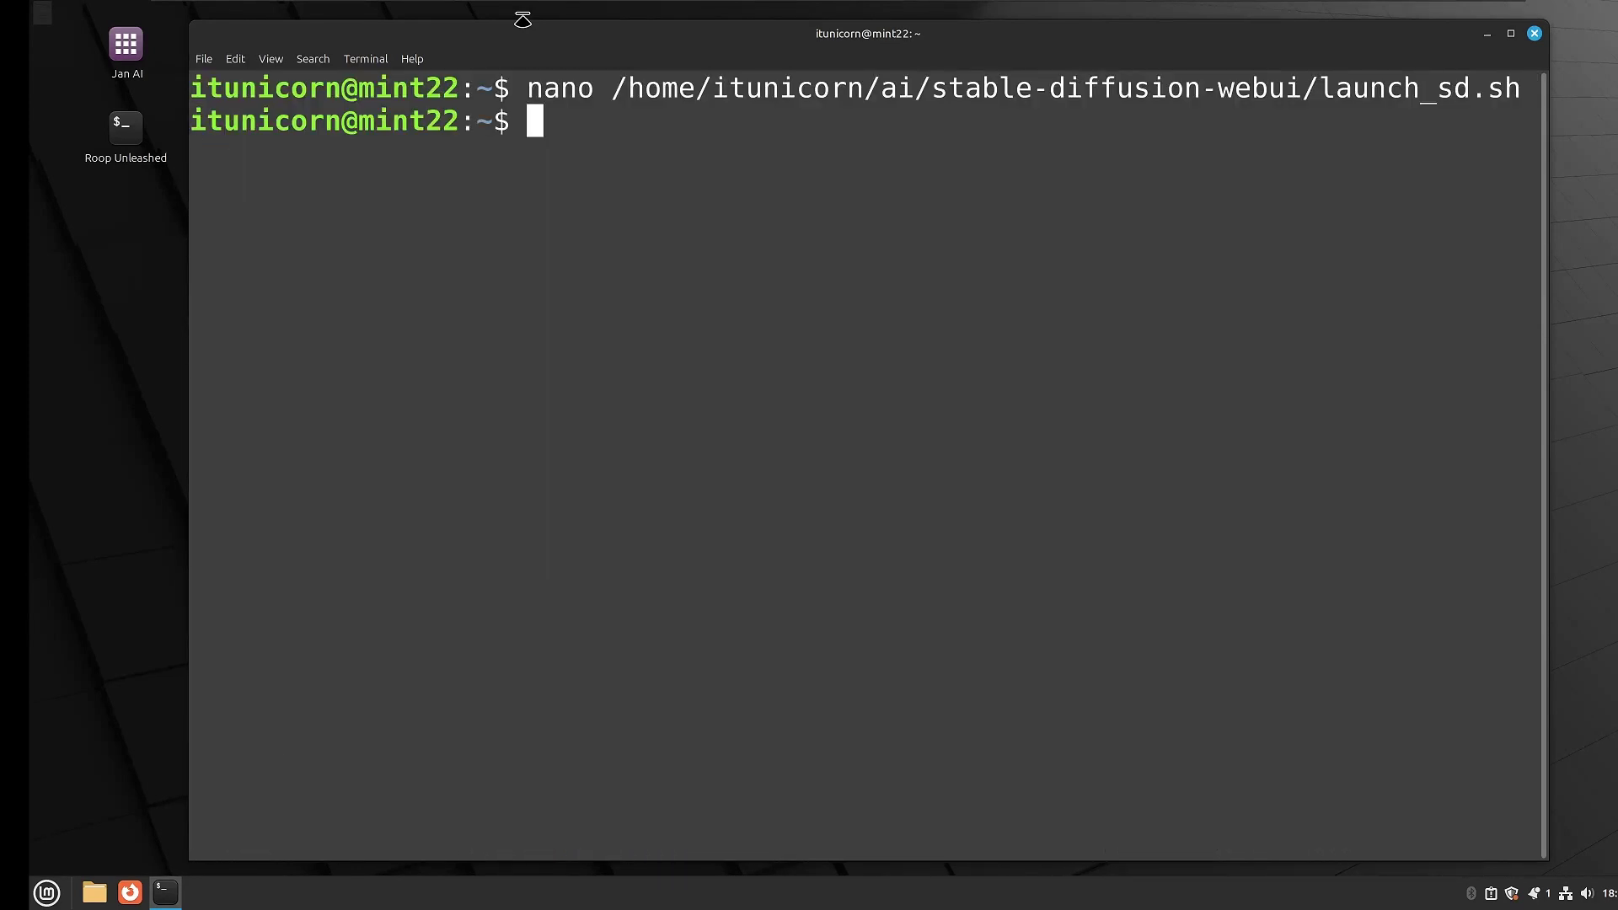
pyautogui.write('chmod ')
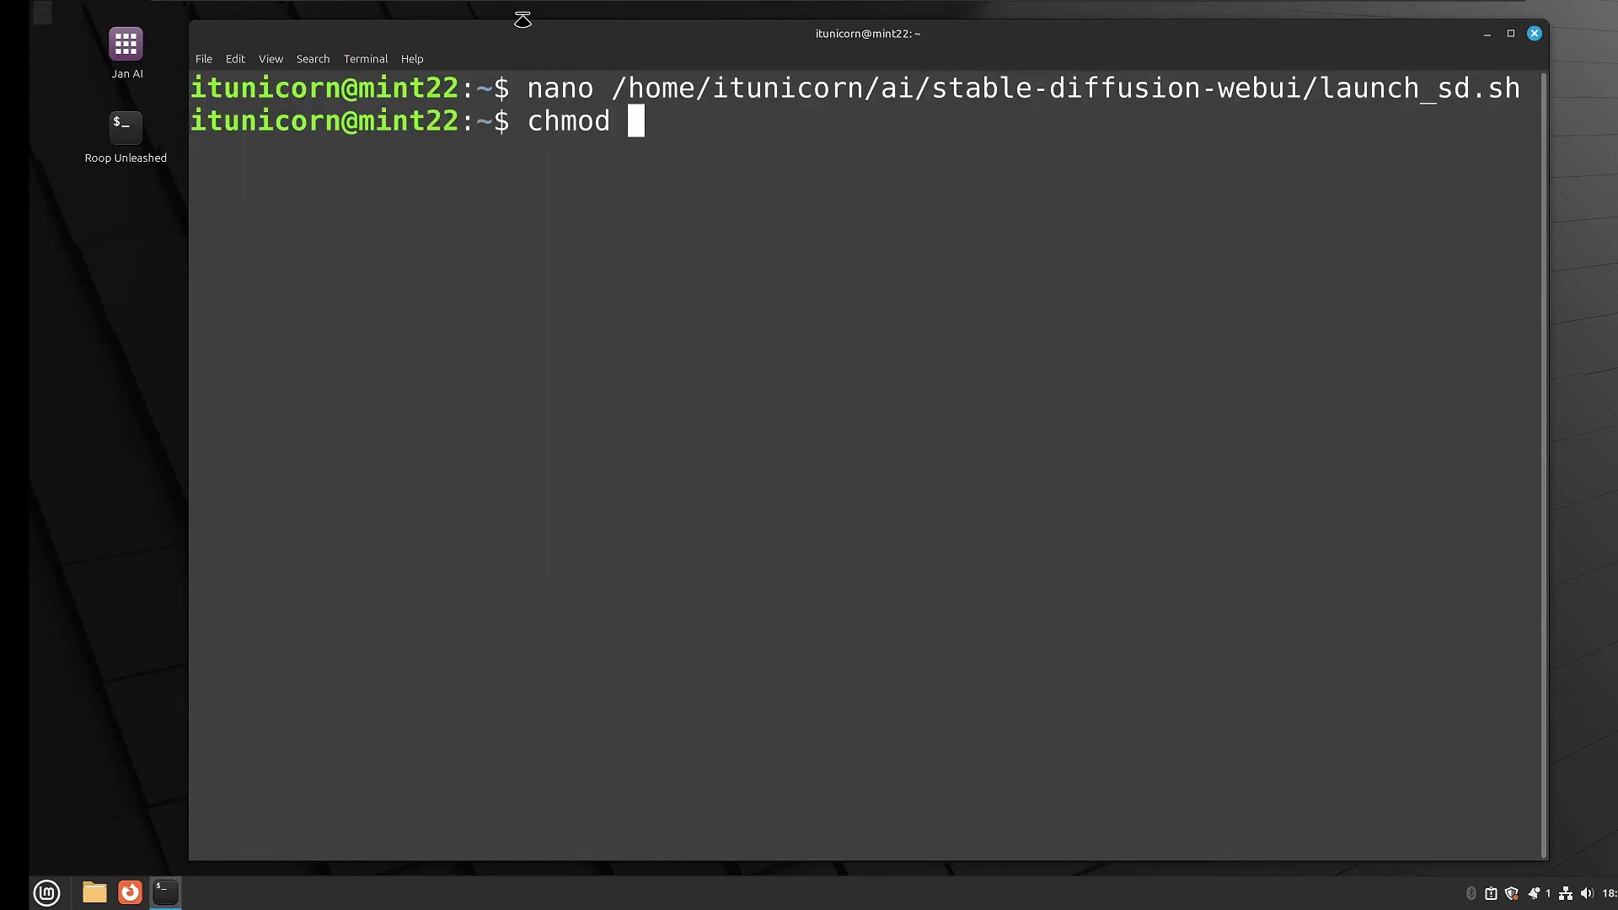
pyautogui.write('+x /home/it')
pyautogui.press('Tab')
pyautogui.write('ai/st')
pyautogui.press('Tab')
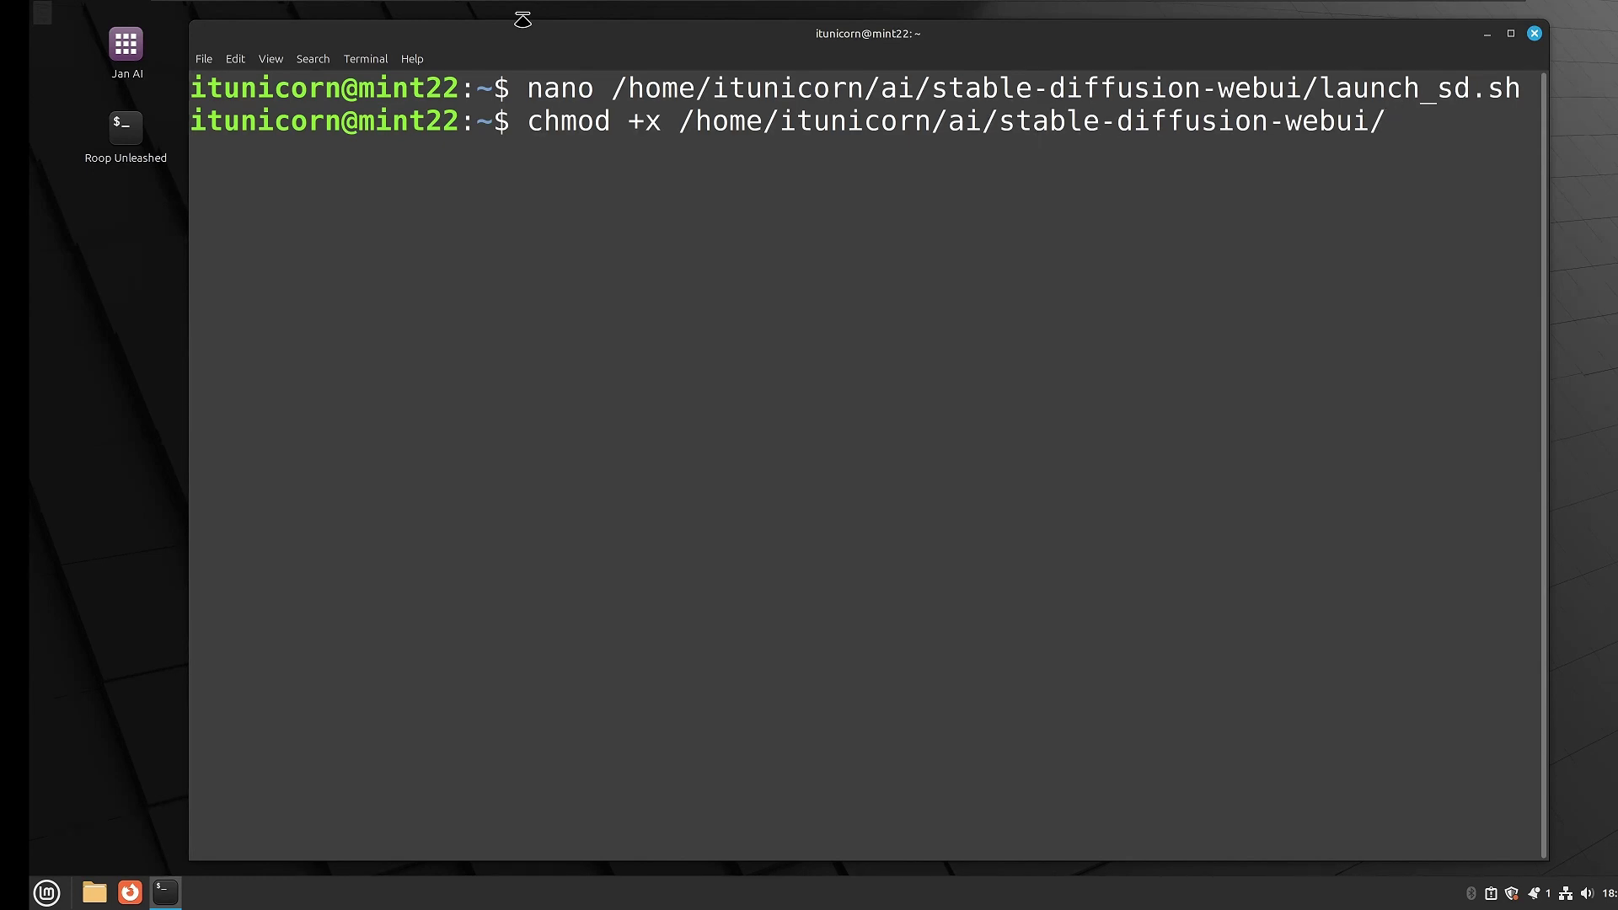
pyautogui.write('la')
pyautogui.press('Tab')
pyautogui.write('_')
pyautogui.press('Tab')
pyautogui.press('Return')
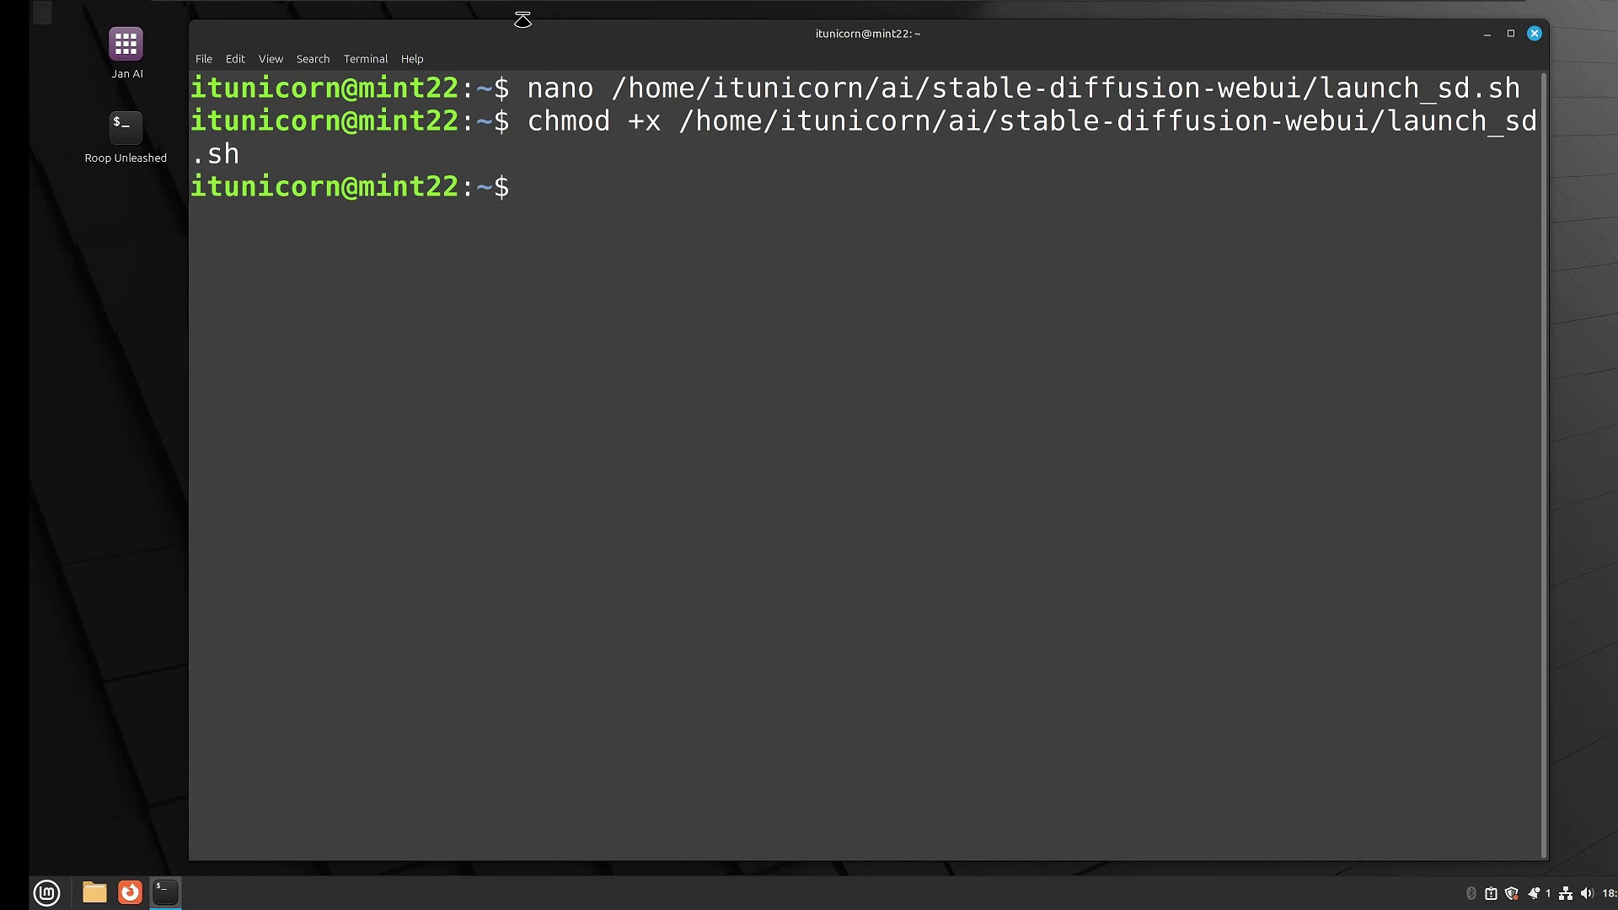
# - Start typing the command nano ~/Desktop/StableDiffusion
pyautogui.write('nano !~')
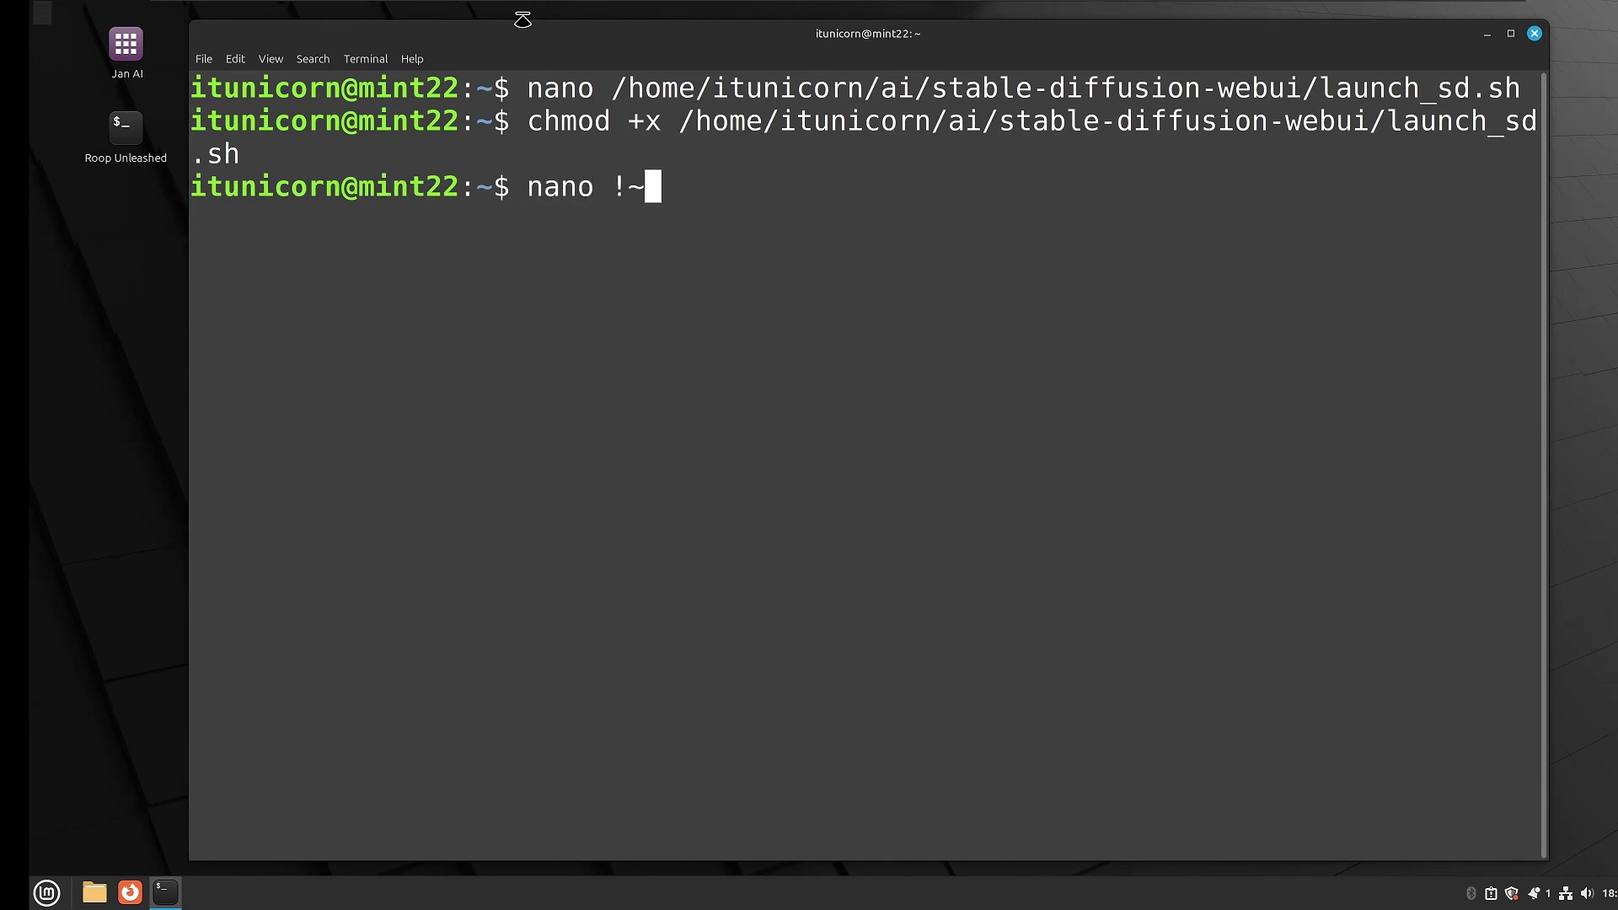
pyautogui.press('BackSpace')
pyautogui.write('/Desktop/Stable')
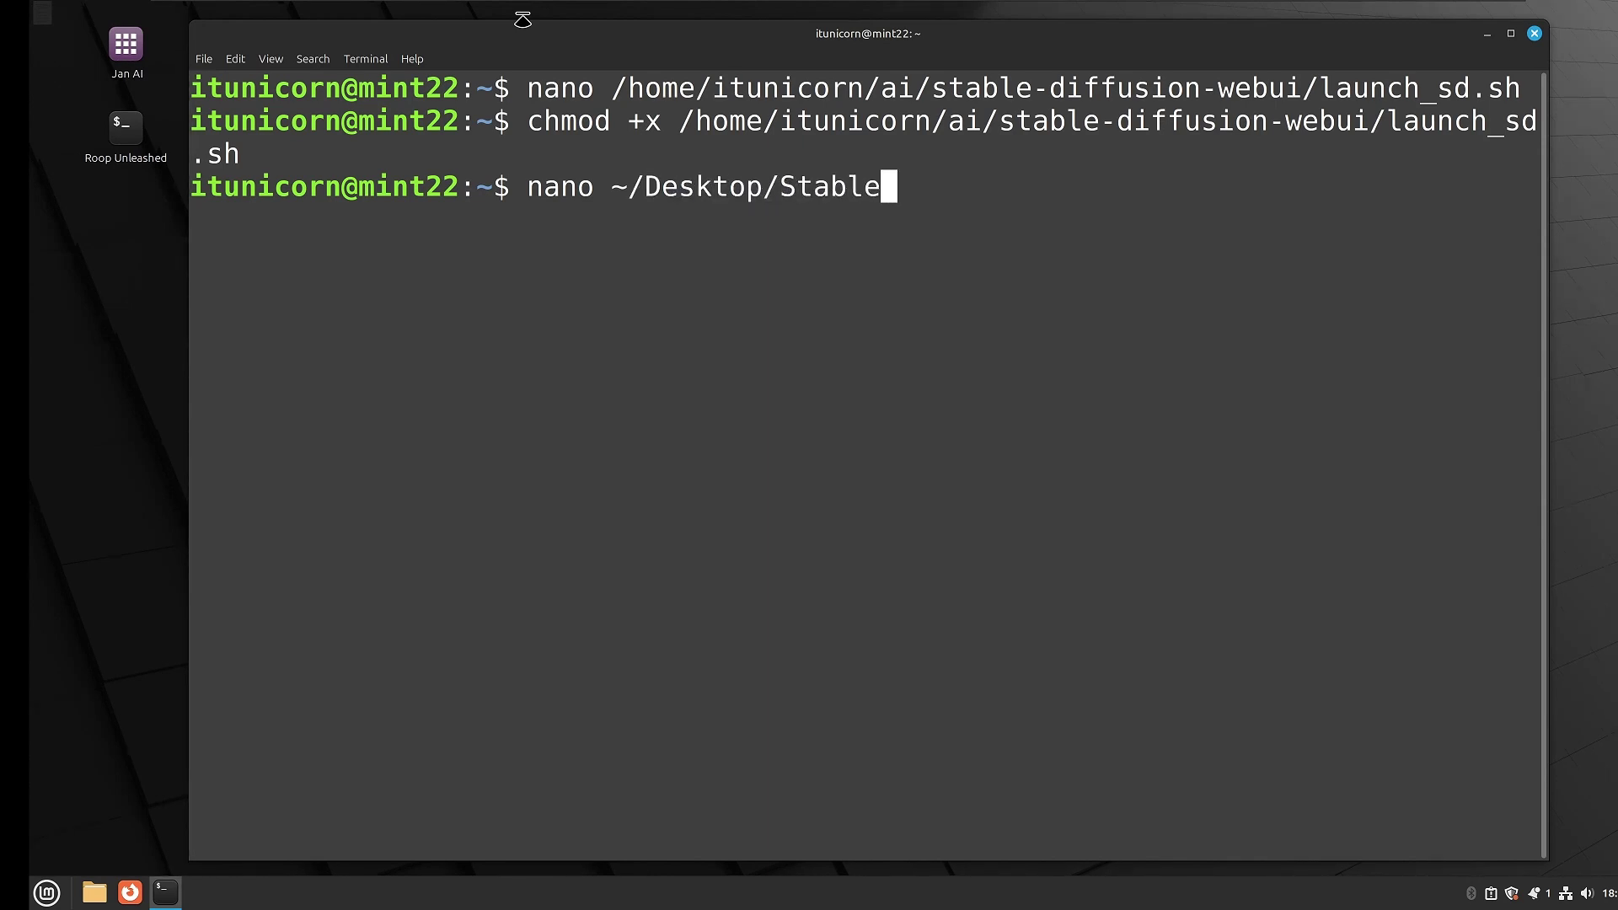
pyautogui.write('Diffusion')
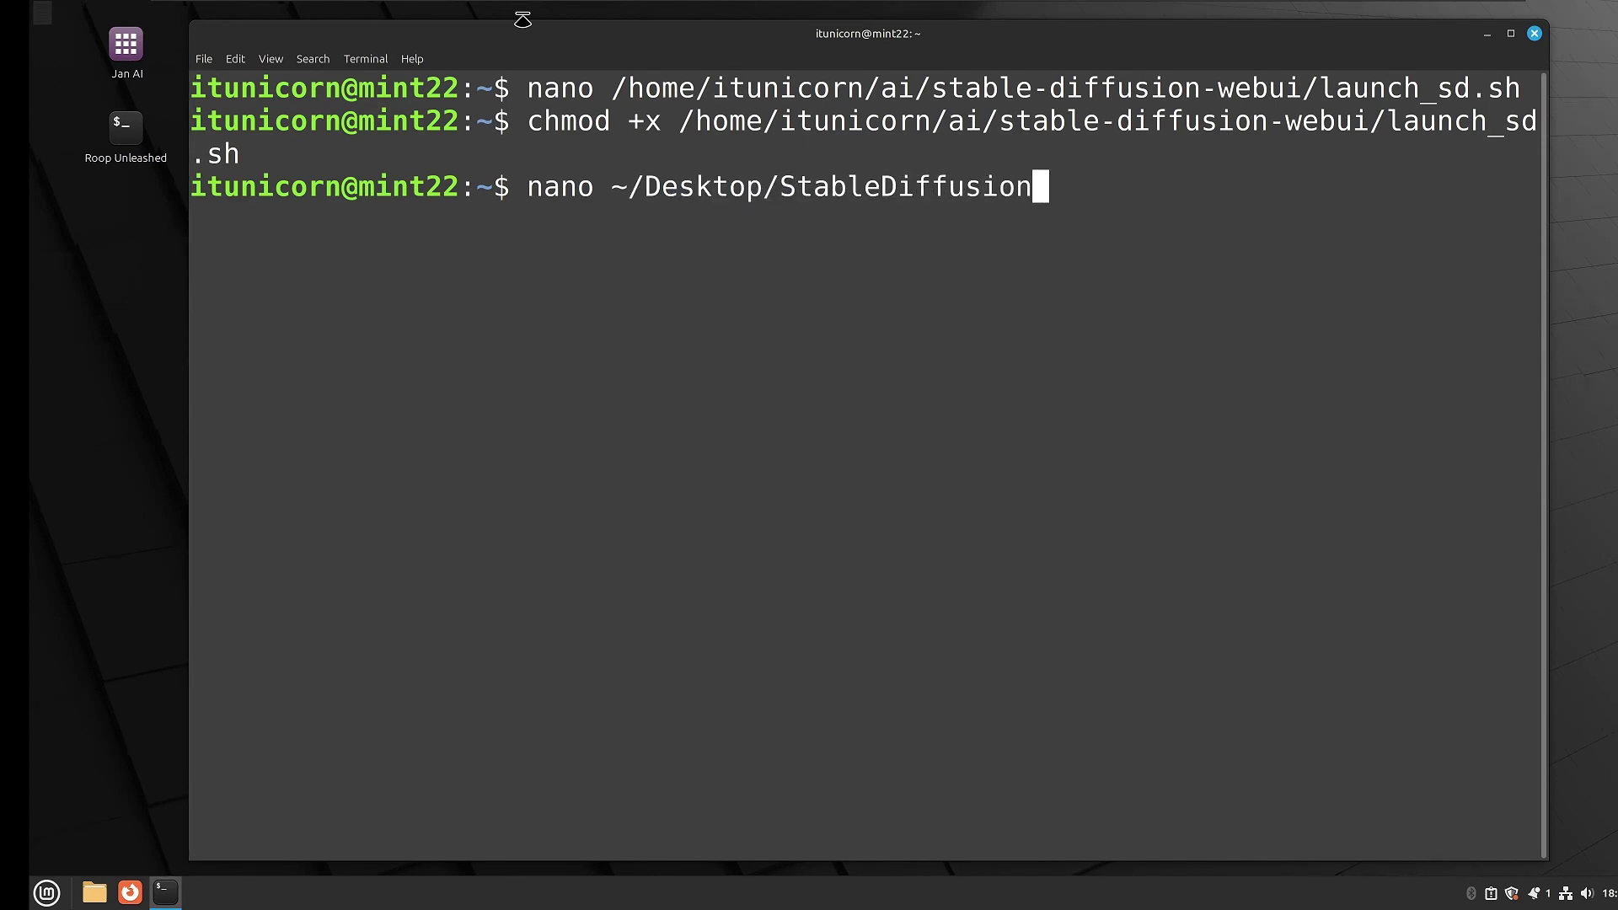
# - Open ~/Desktop/StableDiffusion.desktop in nano and write the [Desktop Entry] header
pyautogui.write('.desktop')
pyautogui.press('Return')
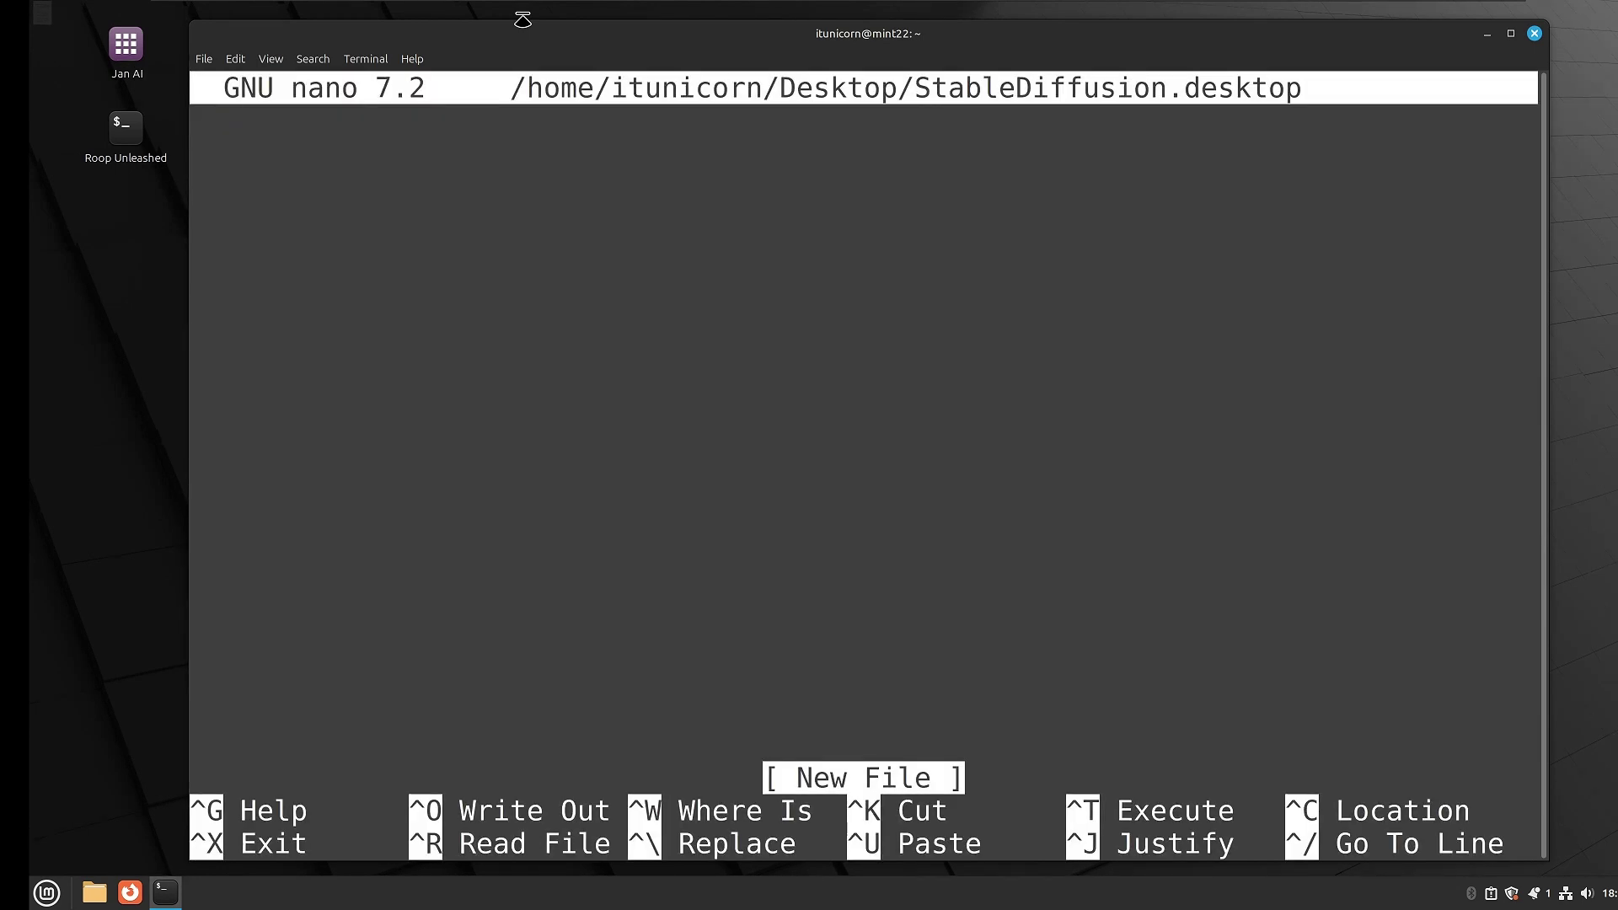
pyautogui.write('[]')
pyautogui.press('Return')
pyautogui.press('Left')
pyautogui.press('Left')
pyautogui.write('Desktop En')
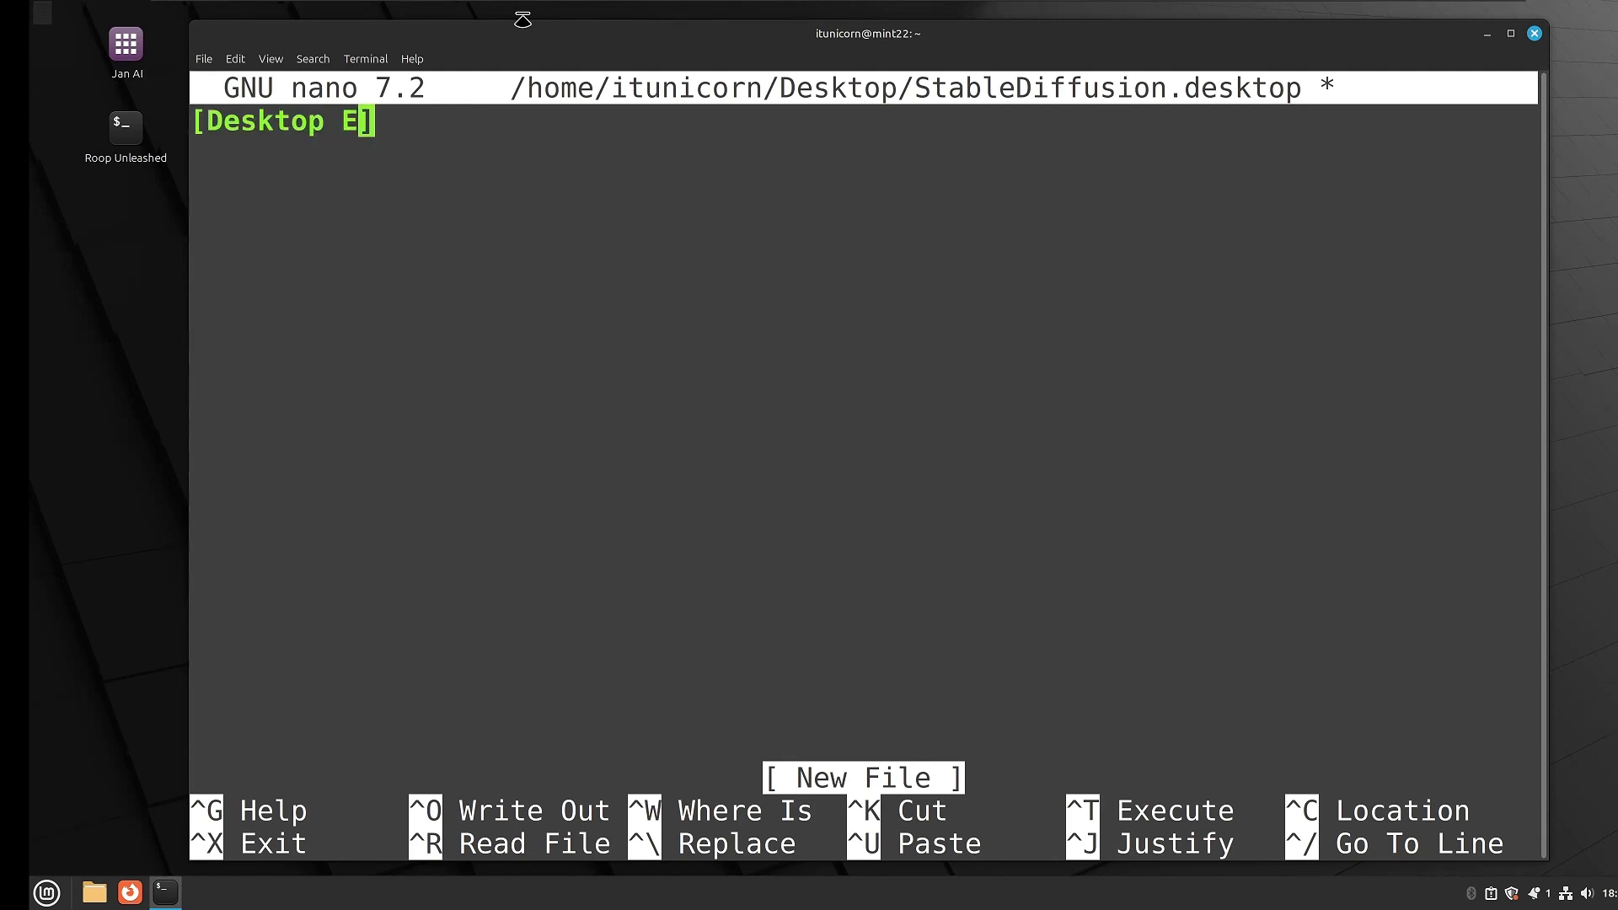
pyautogui.write('try')
pyautogui.press('Right')
pyautogui.press('Return')
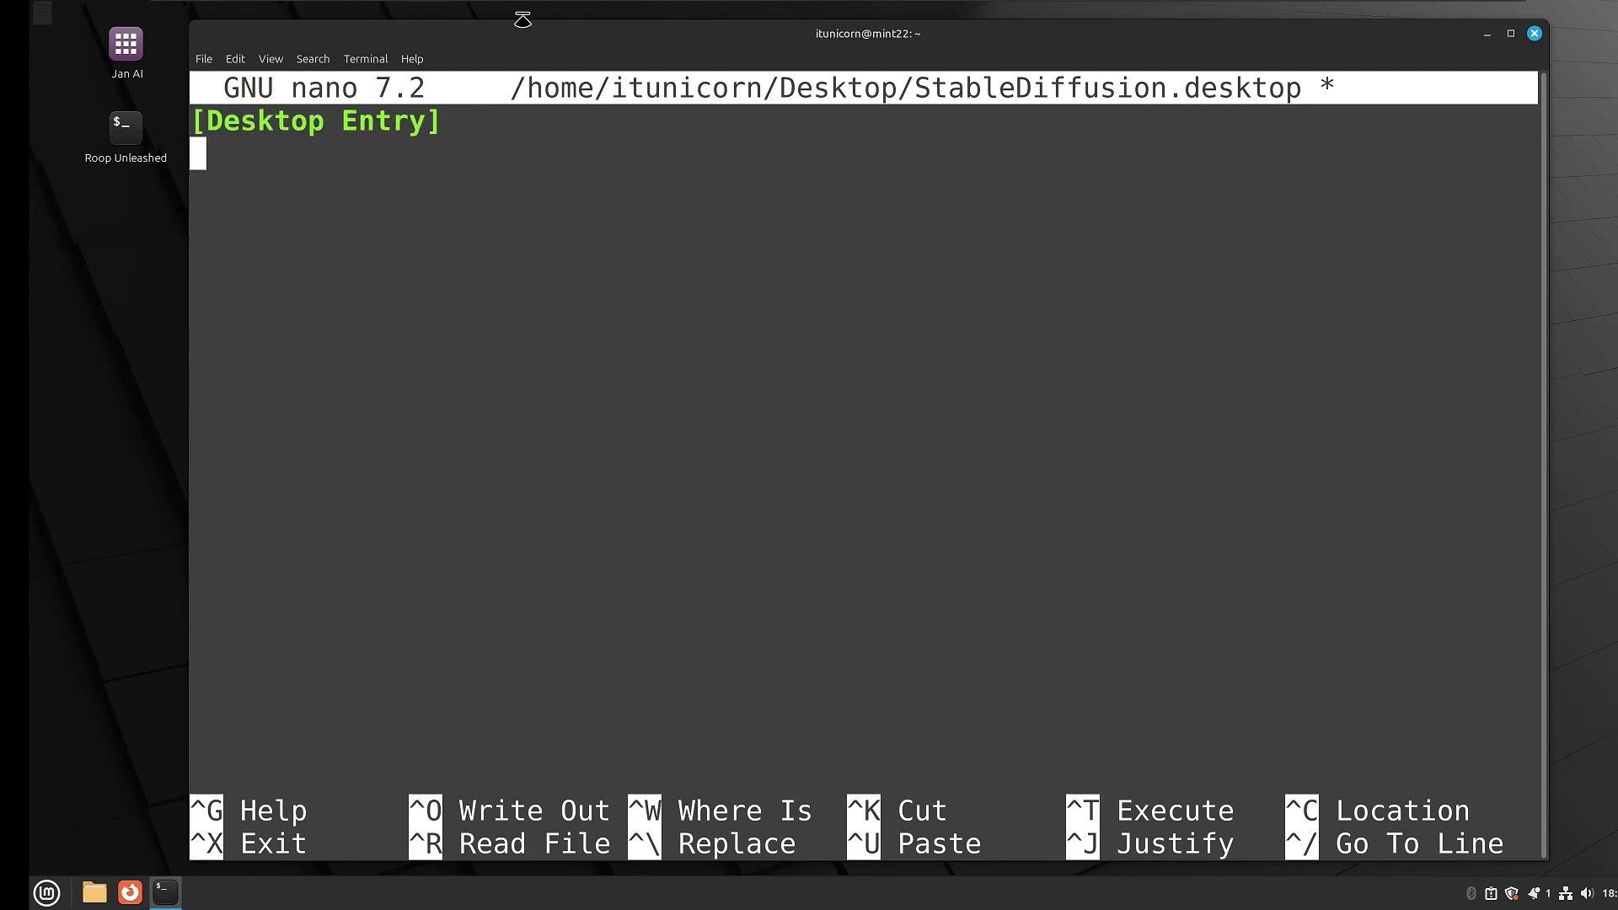
# - Add Version=1.0, Type=Application, Name=Stable Diffusion, the launch script Exec path and utilities-terminal icon
pyautogui.write('Version=1.0')
pyautogui.press('Return')
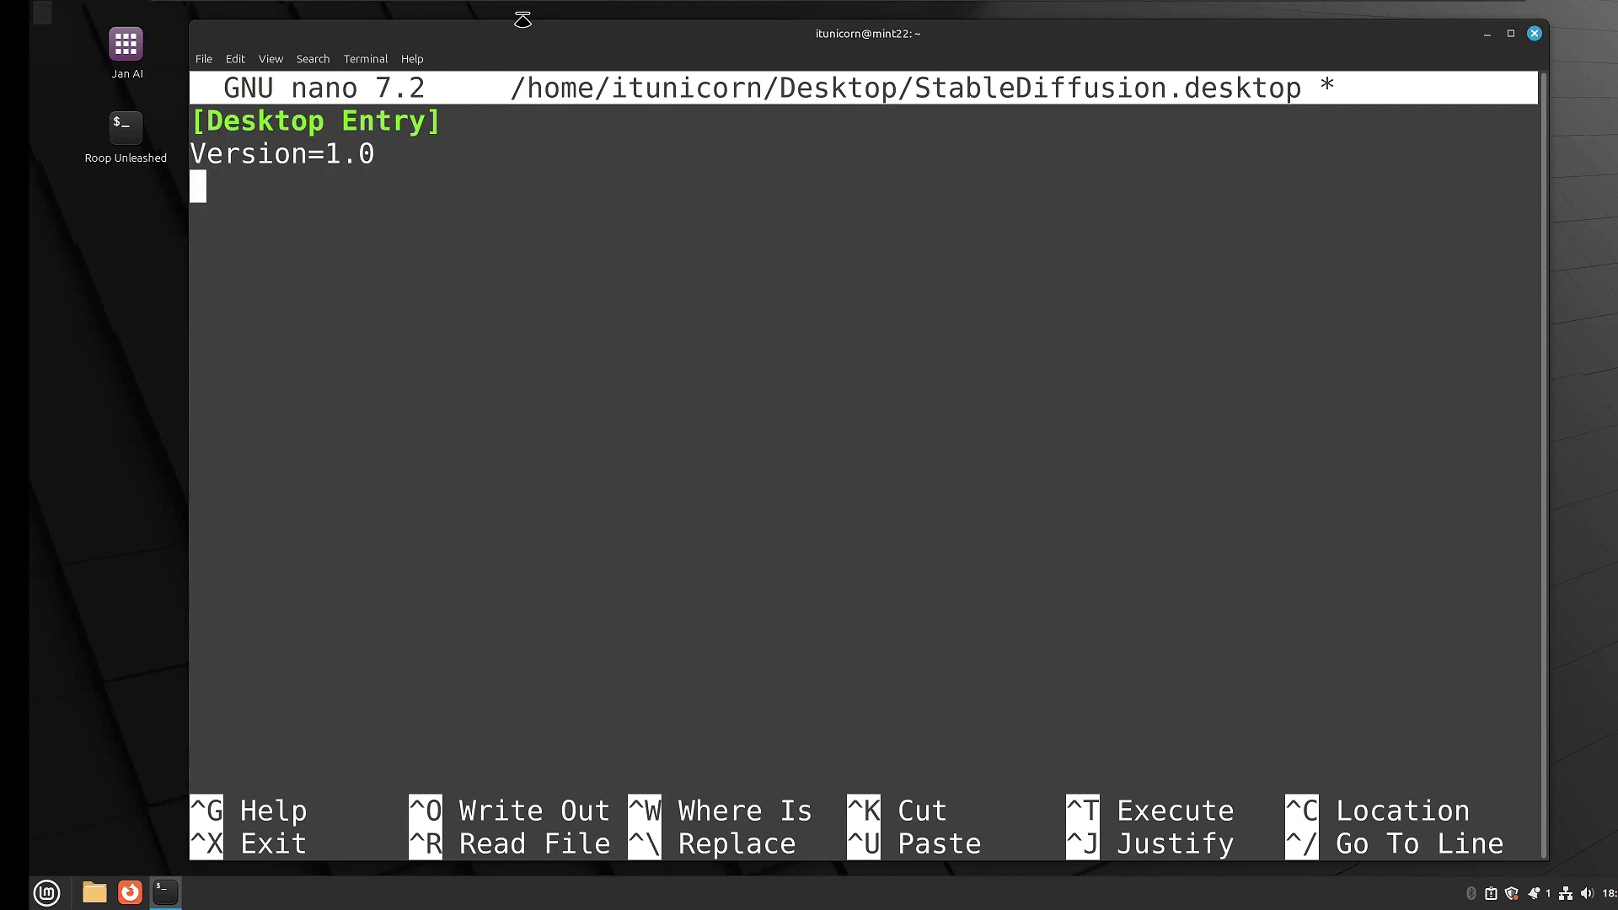
pyautogui.write('Type=Application')
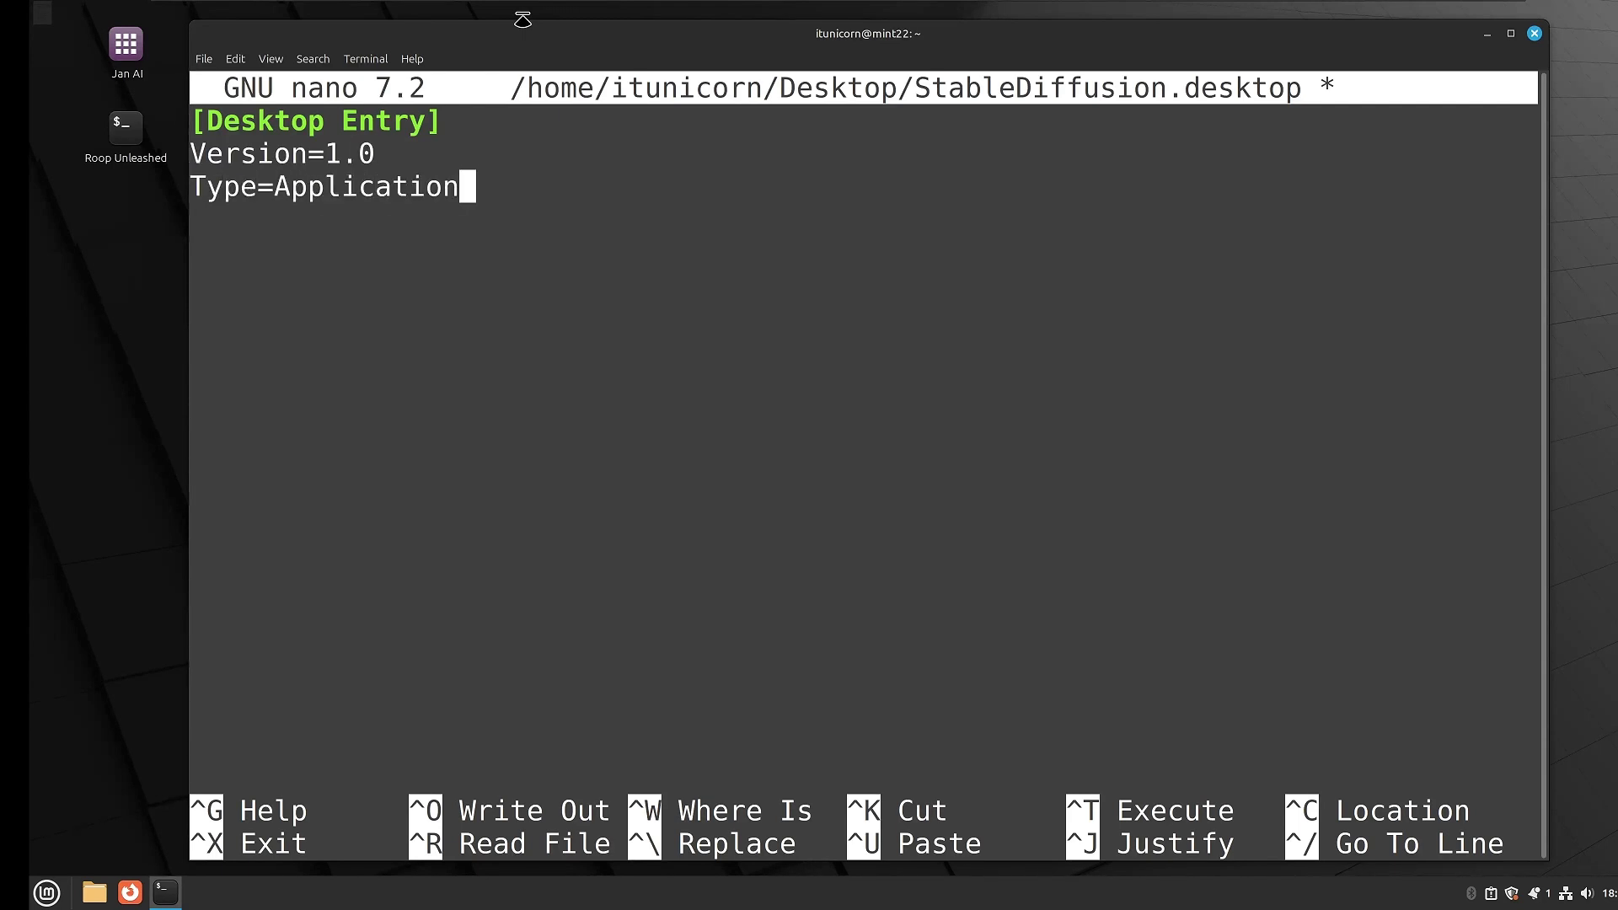
pyautogui.press('Return')
pyautogui.write('Name=Sta')
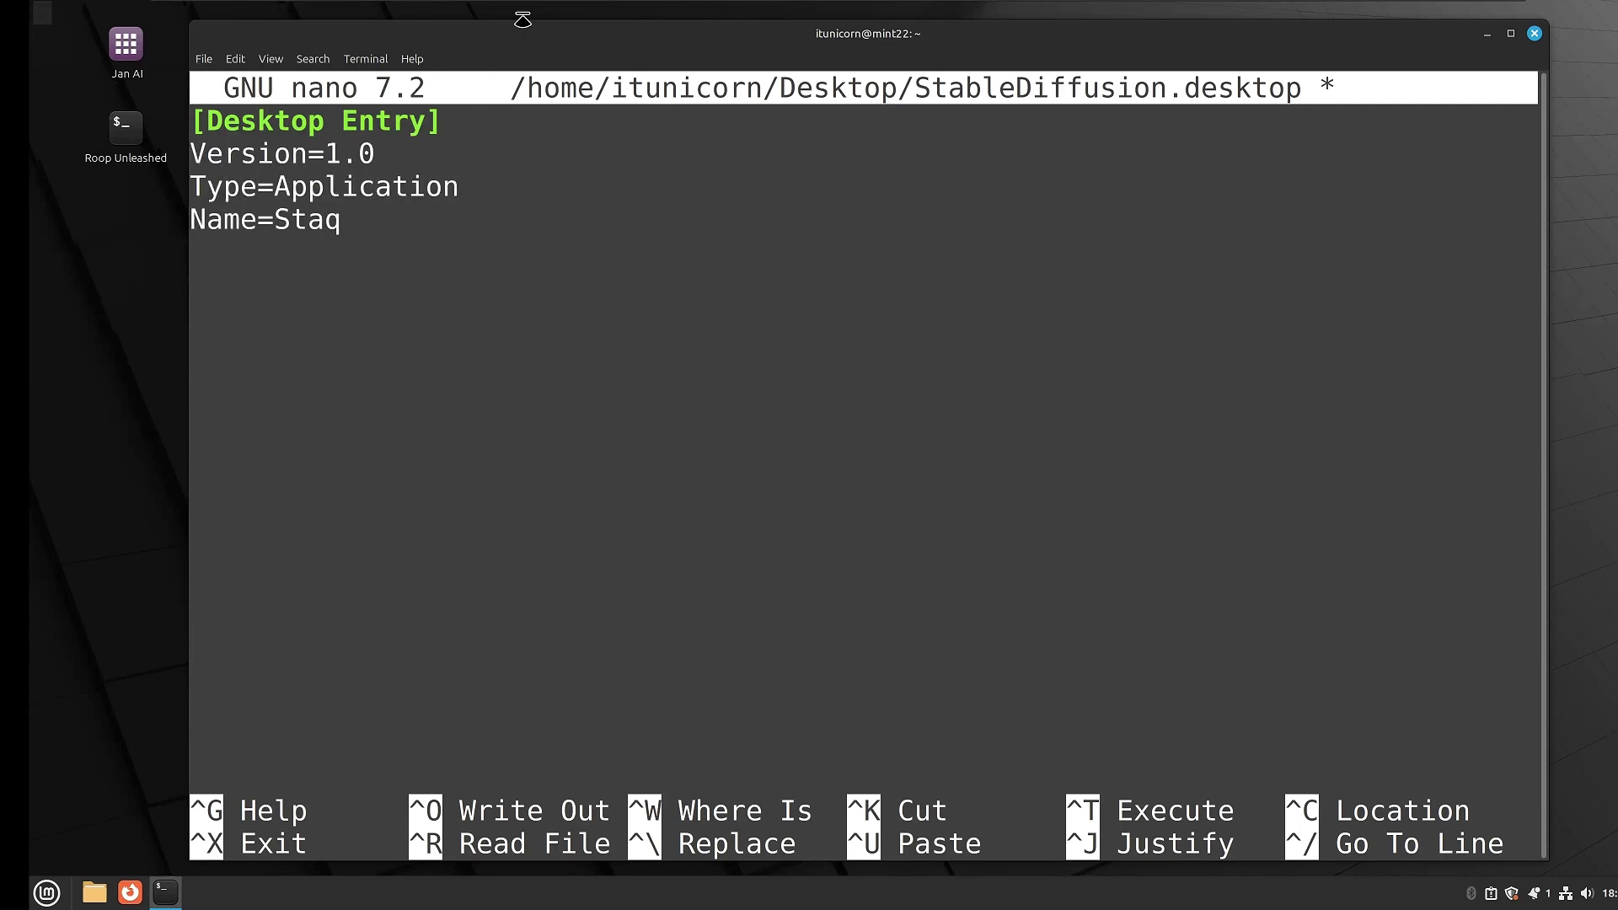
pyautogui.write('ble Diffusion')
pyautogui.press('Return')
pyautogui.write('Exec=')
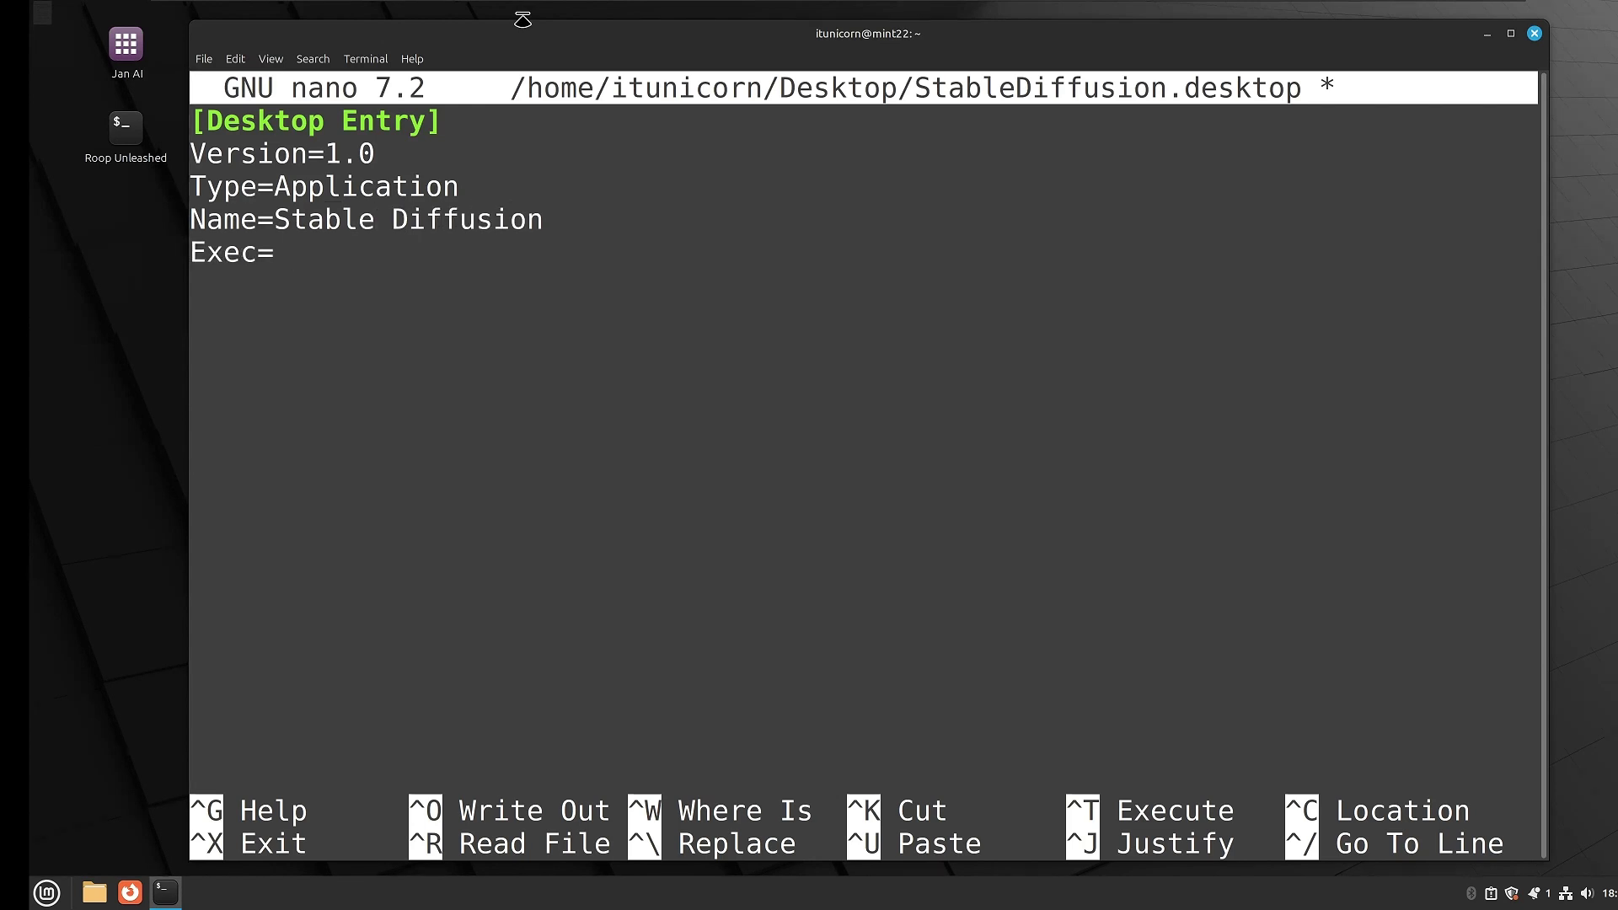
pyautogui.write('/home/itunicorn')
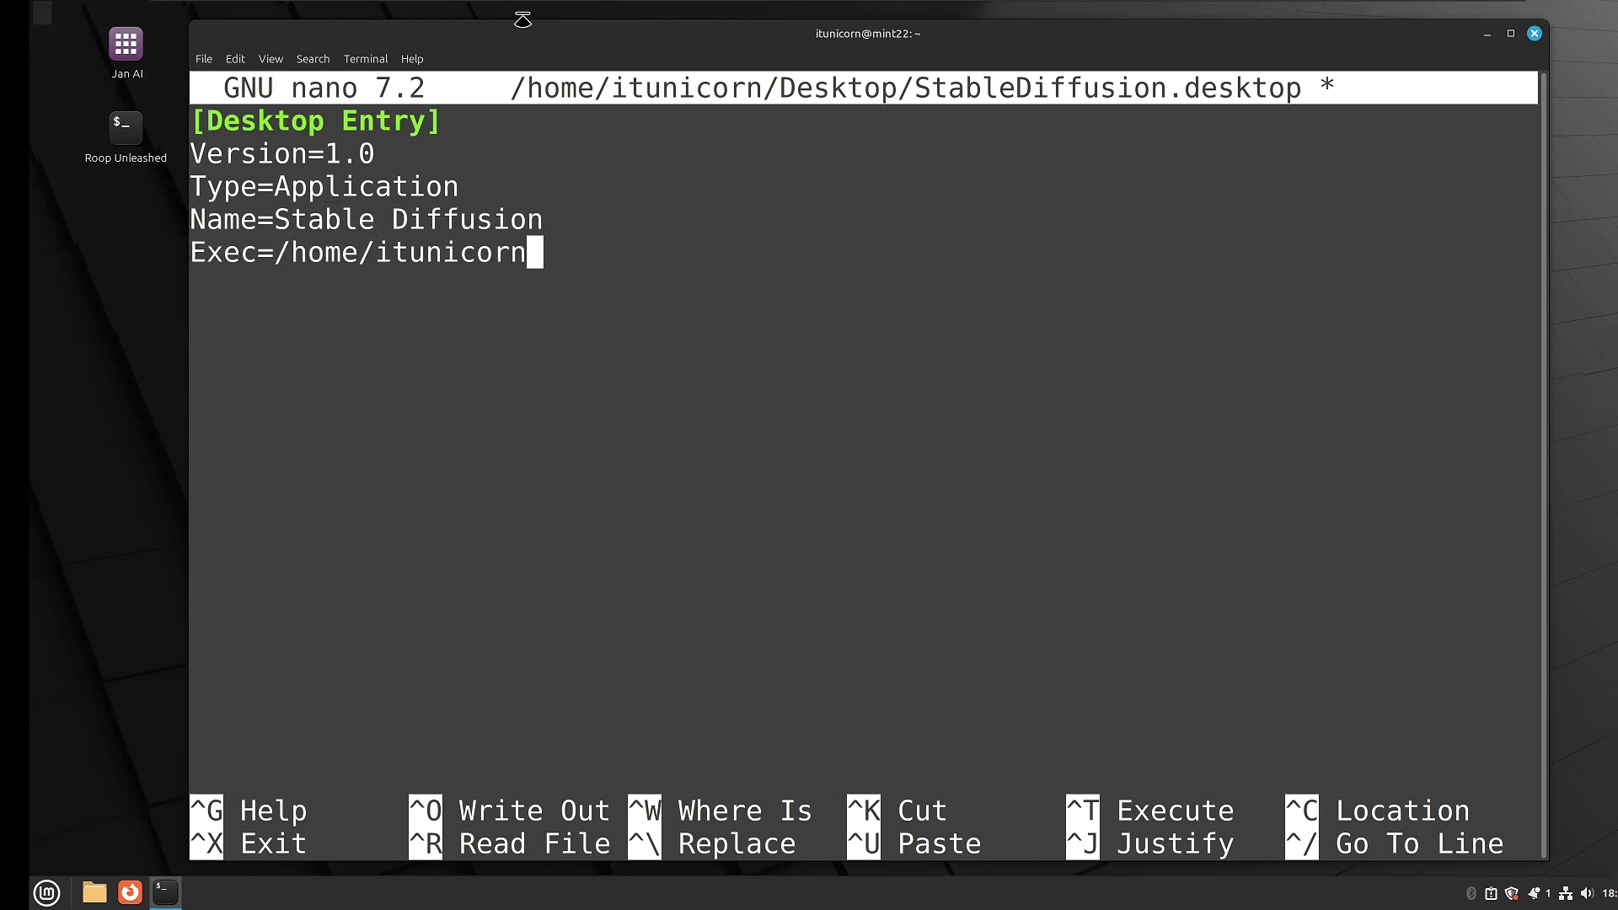
pyautogui.write('/ai/')
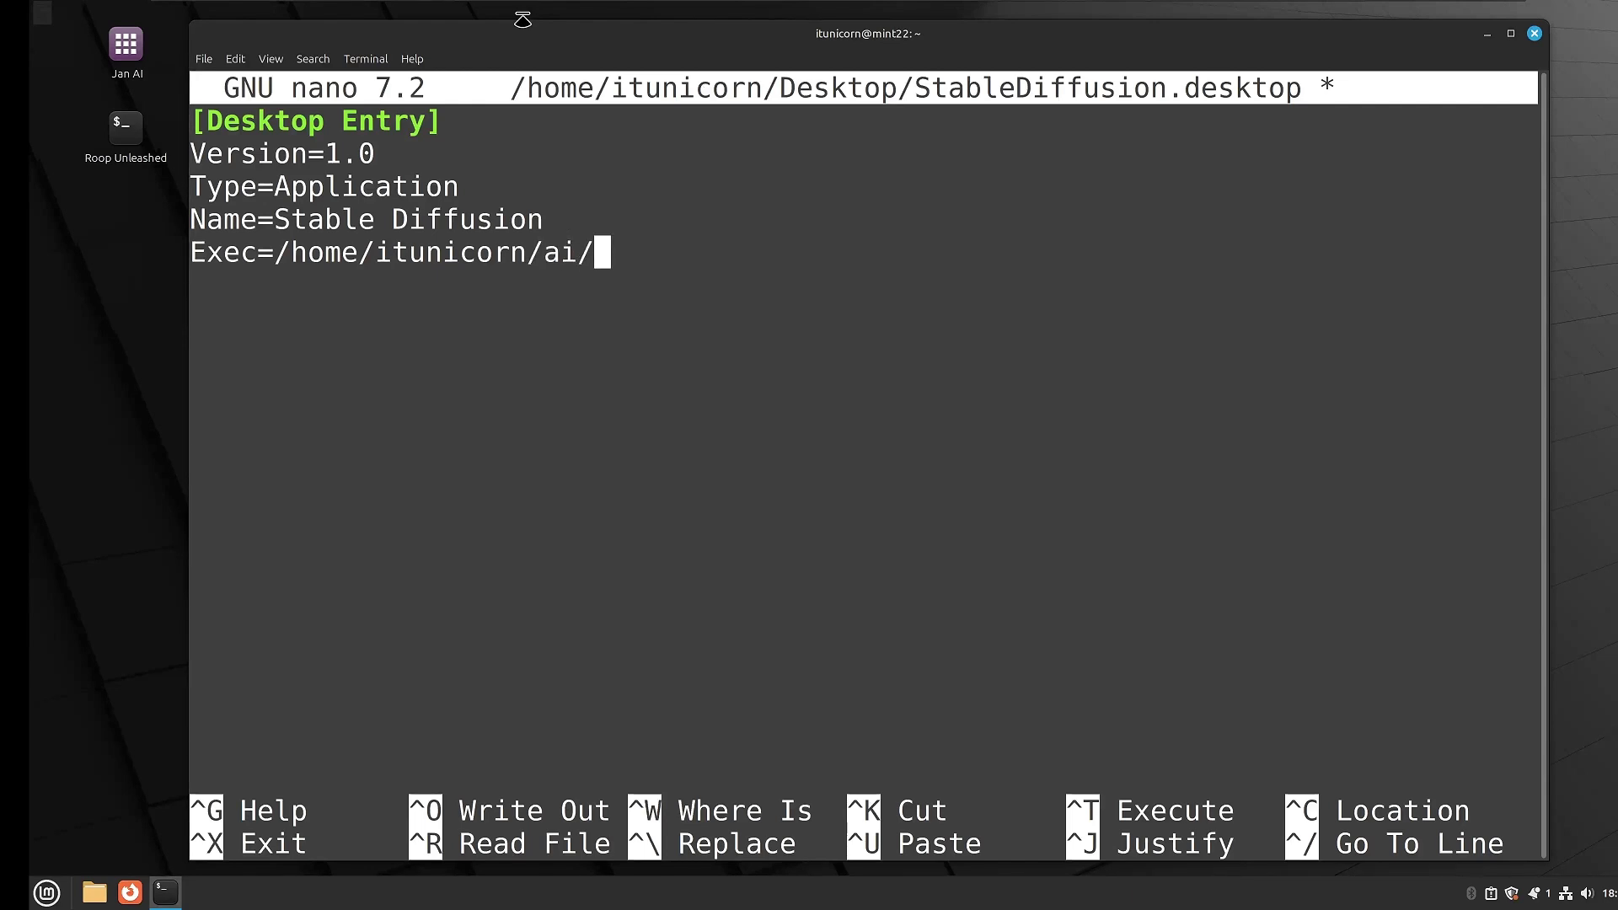
pyautogui.write('stable-diffusion-webui/launch_sd.sh')
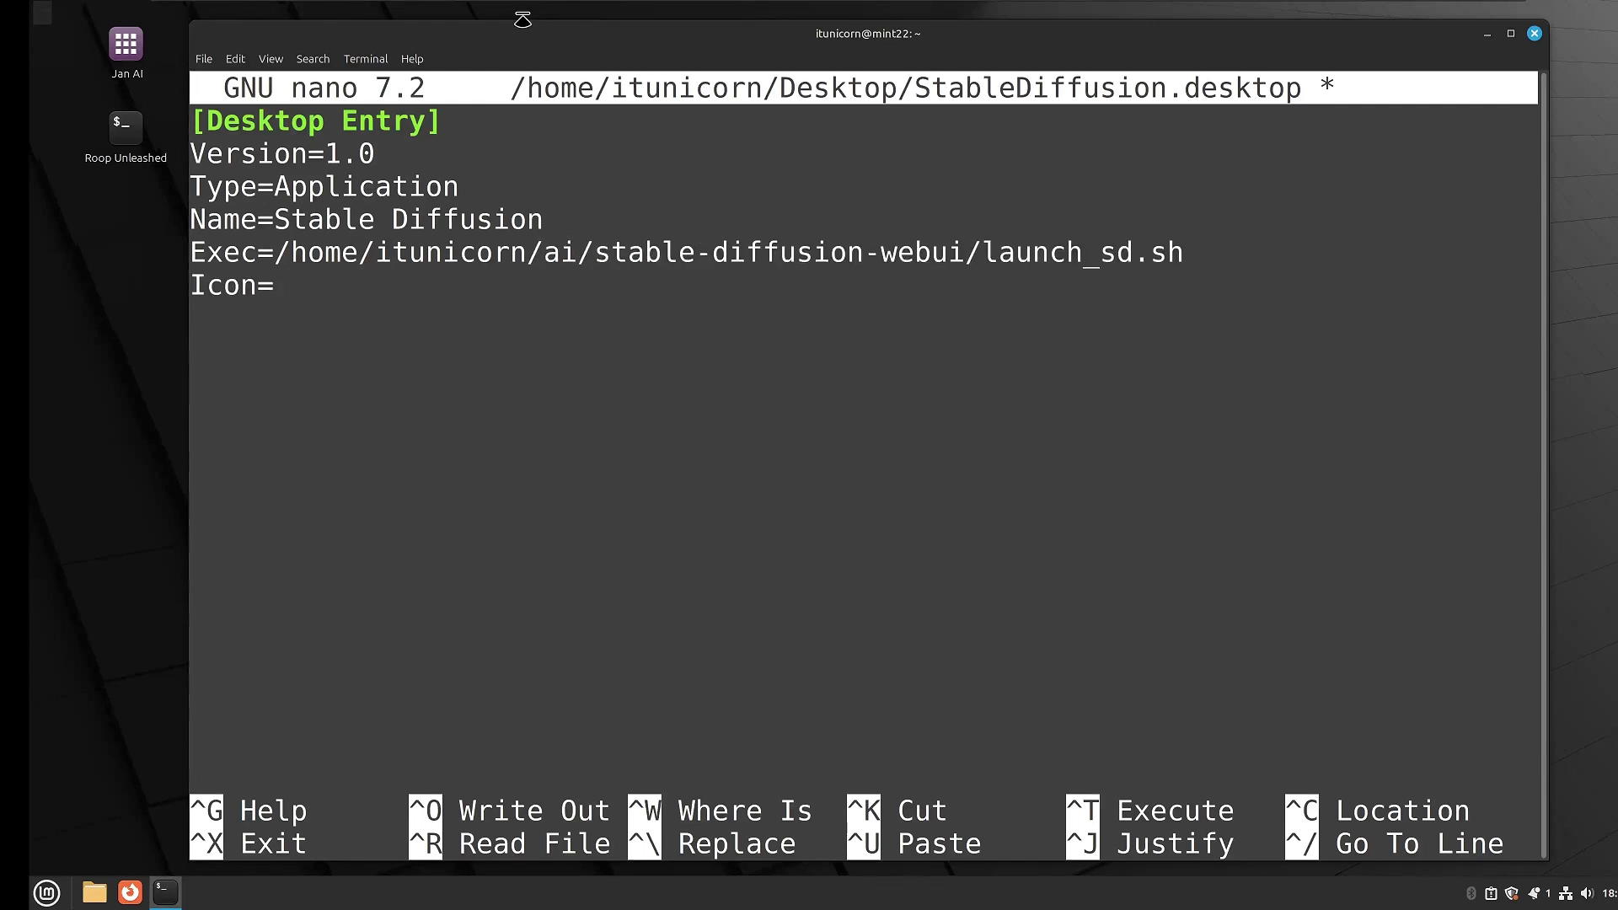
pyautogui.write('utilities')
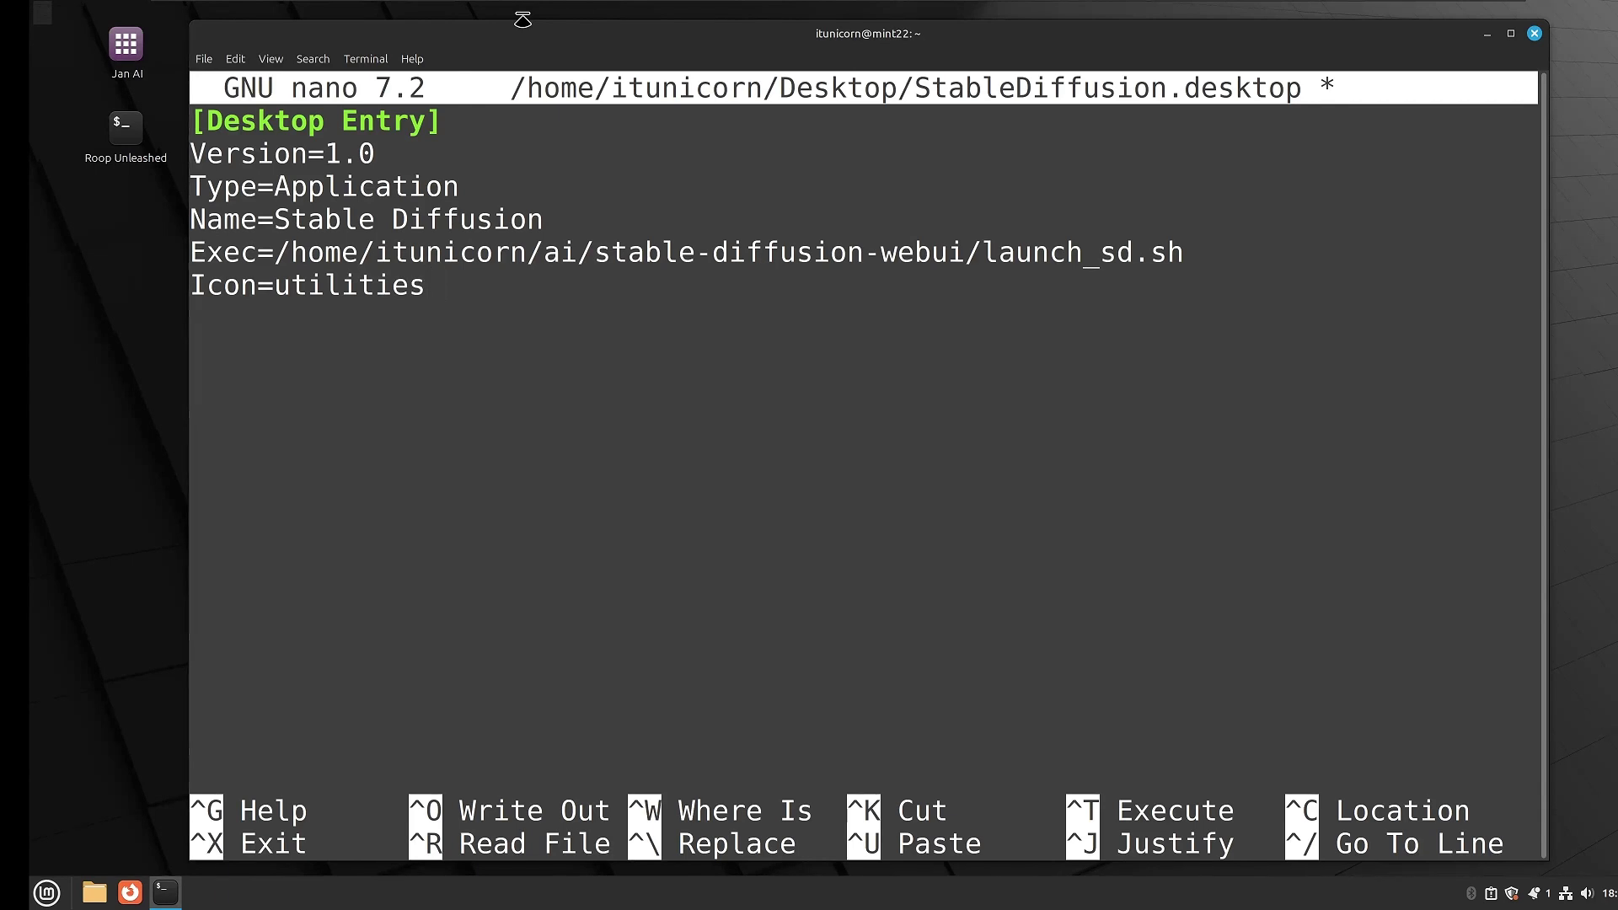
pyautogui.write('-terminal')
# - Add Terminal=false and Comment=Launch Stable Diffusion Web UI, then save and exit nano
pyautogui.press('Return')
pyautogui.write('Terminal=false')
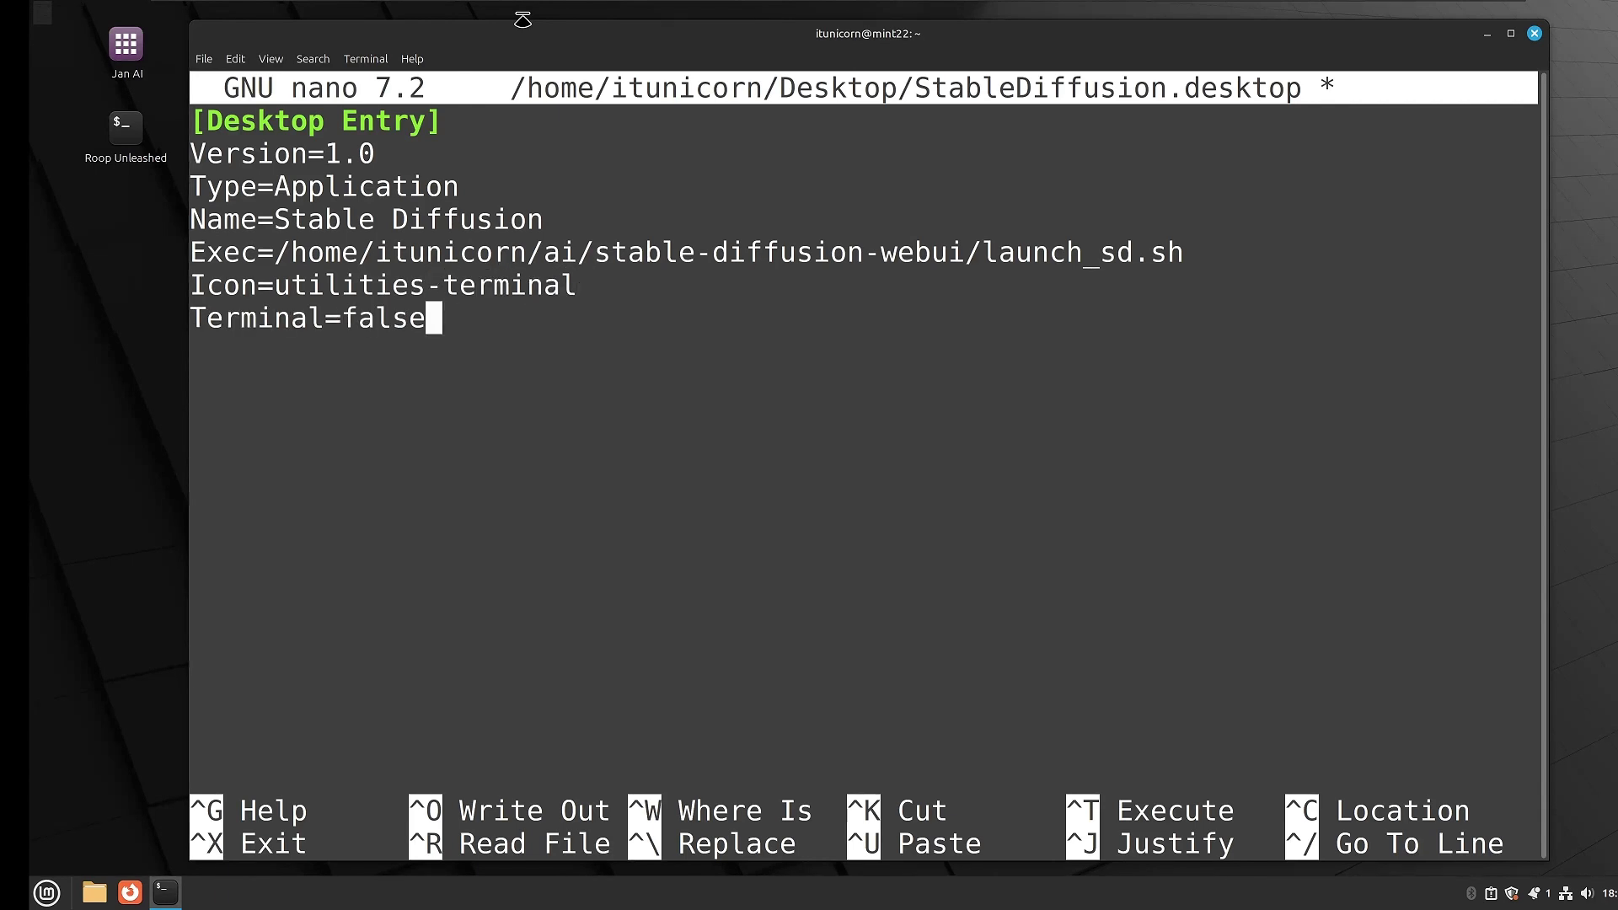
pyautogui.press('Return')
pyautogui.write('Comm')
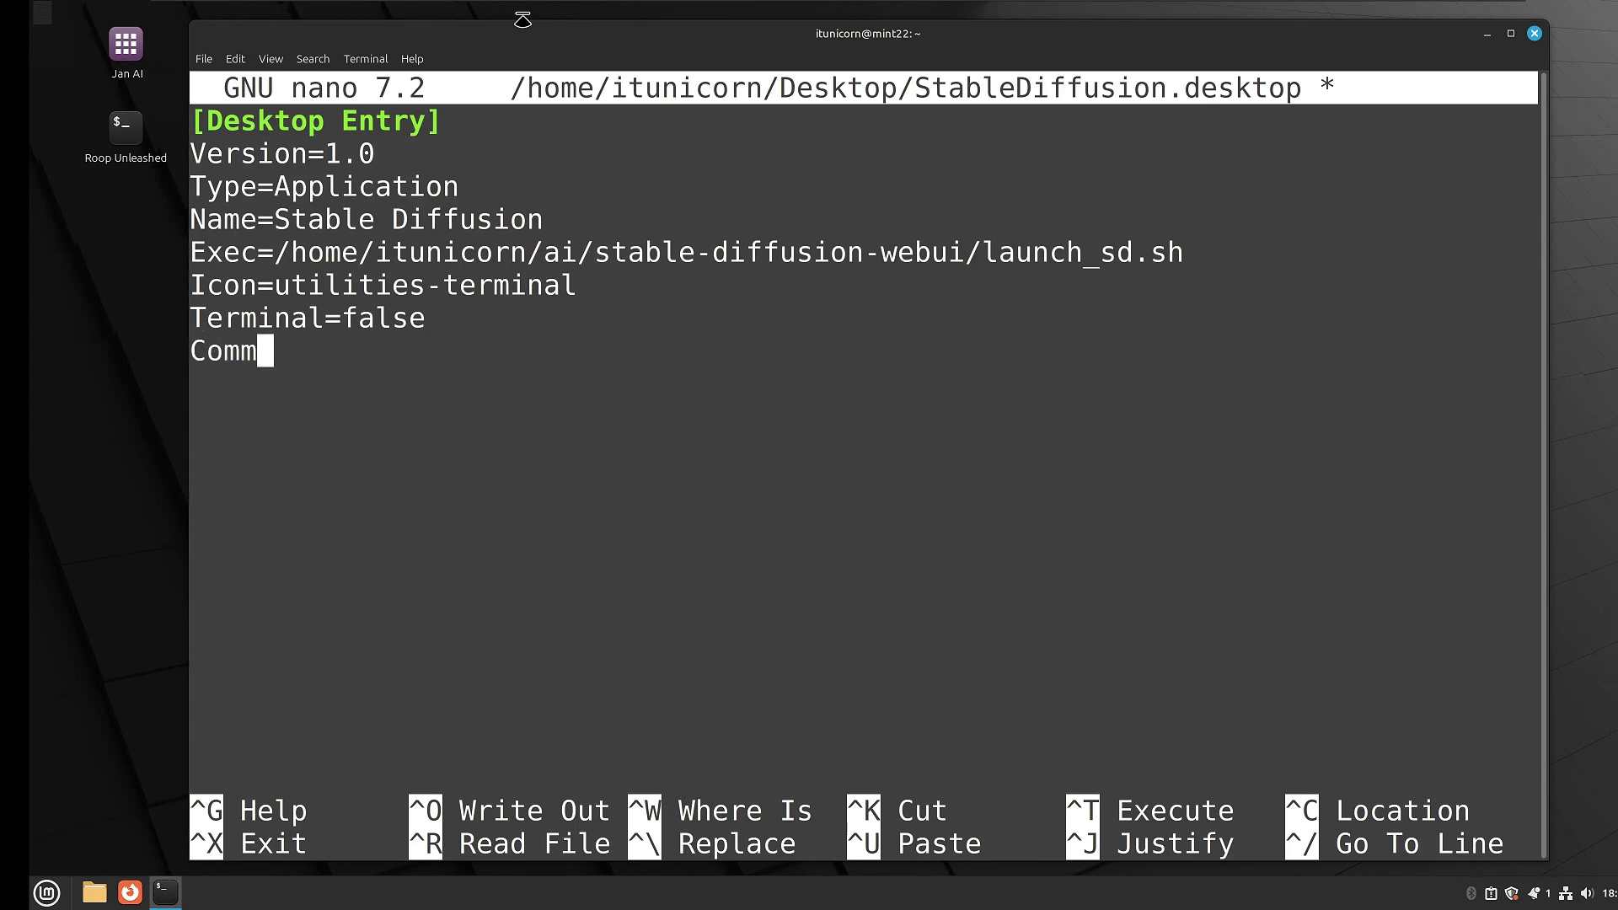
pyautogui.write('ent=Launch')
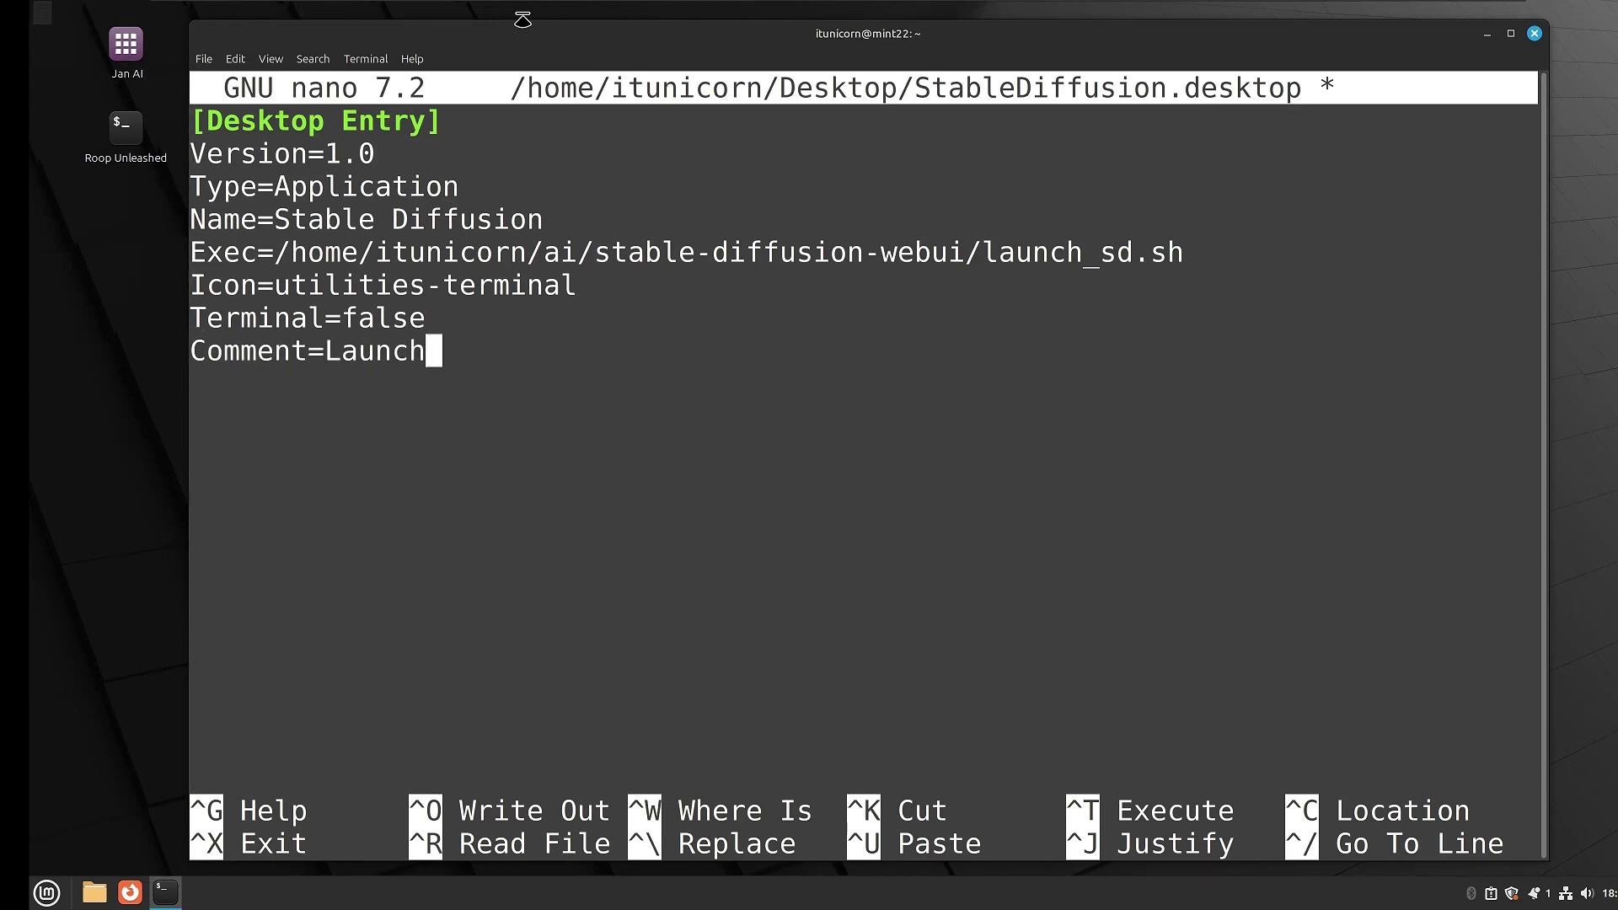
pyautogui.write(' Stable Diffusion Web UI')
pyautogui.hotkey('ctrl', 'o')
pyautogui.press('Return')
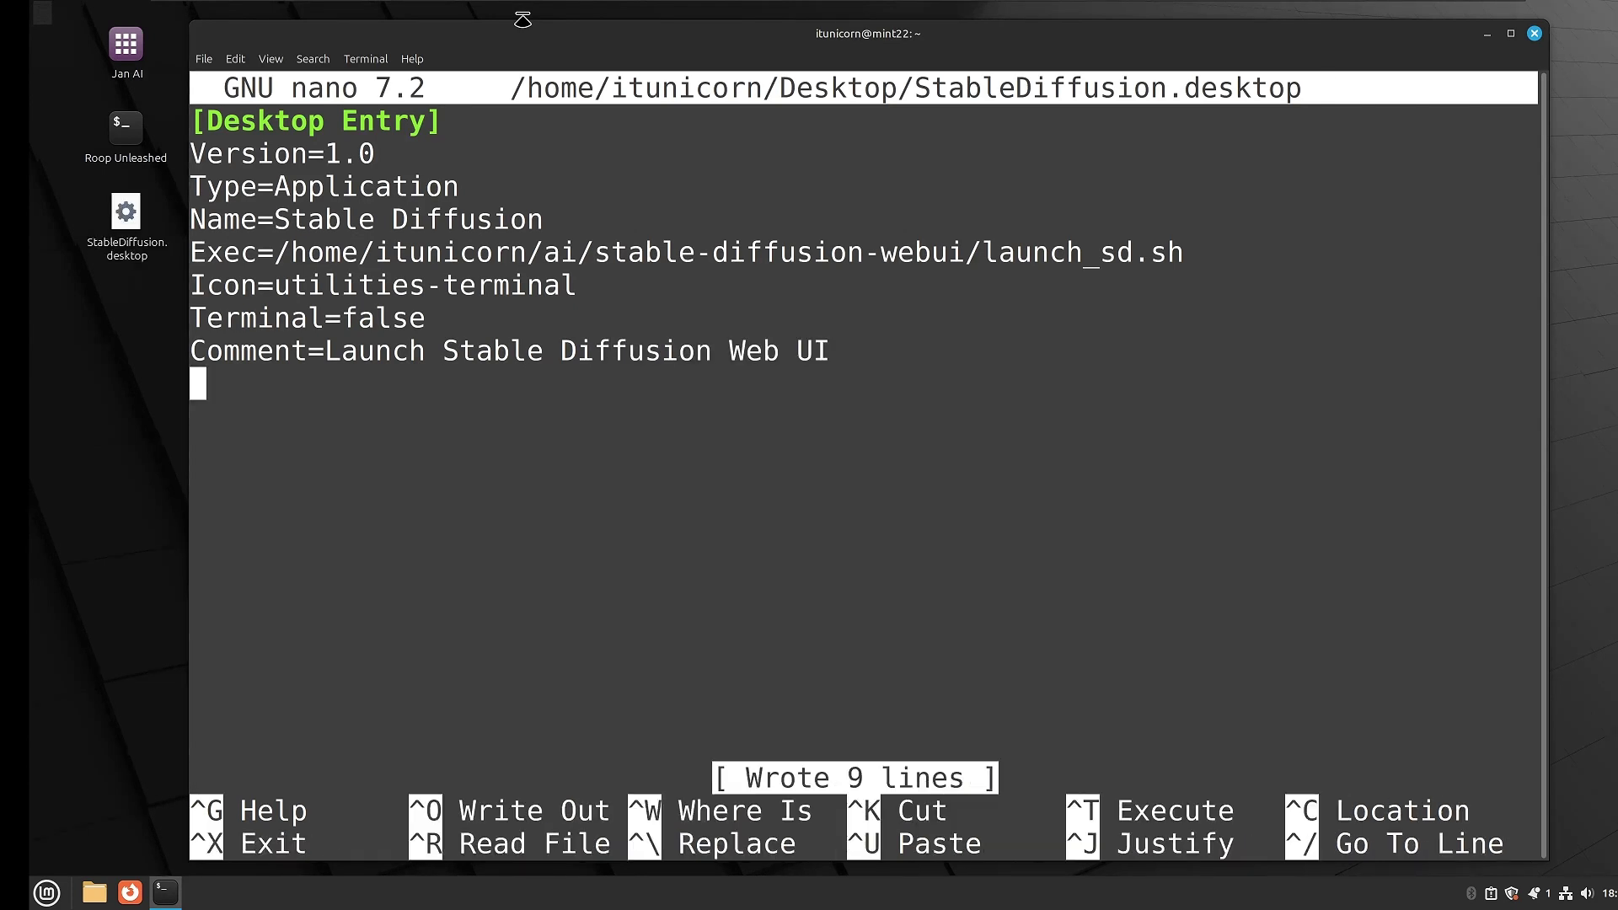
pyautogui.hotkey('ctrl', 'x')
# - Make ~/Desktop/StableDiffusion.desktop executable with chmod +x
pyautogui.write('chmod +x ')
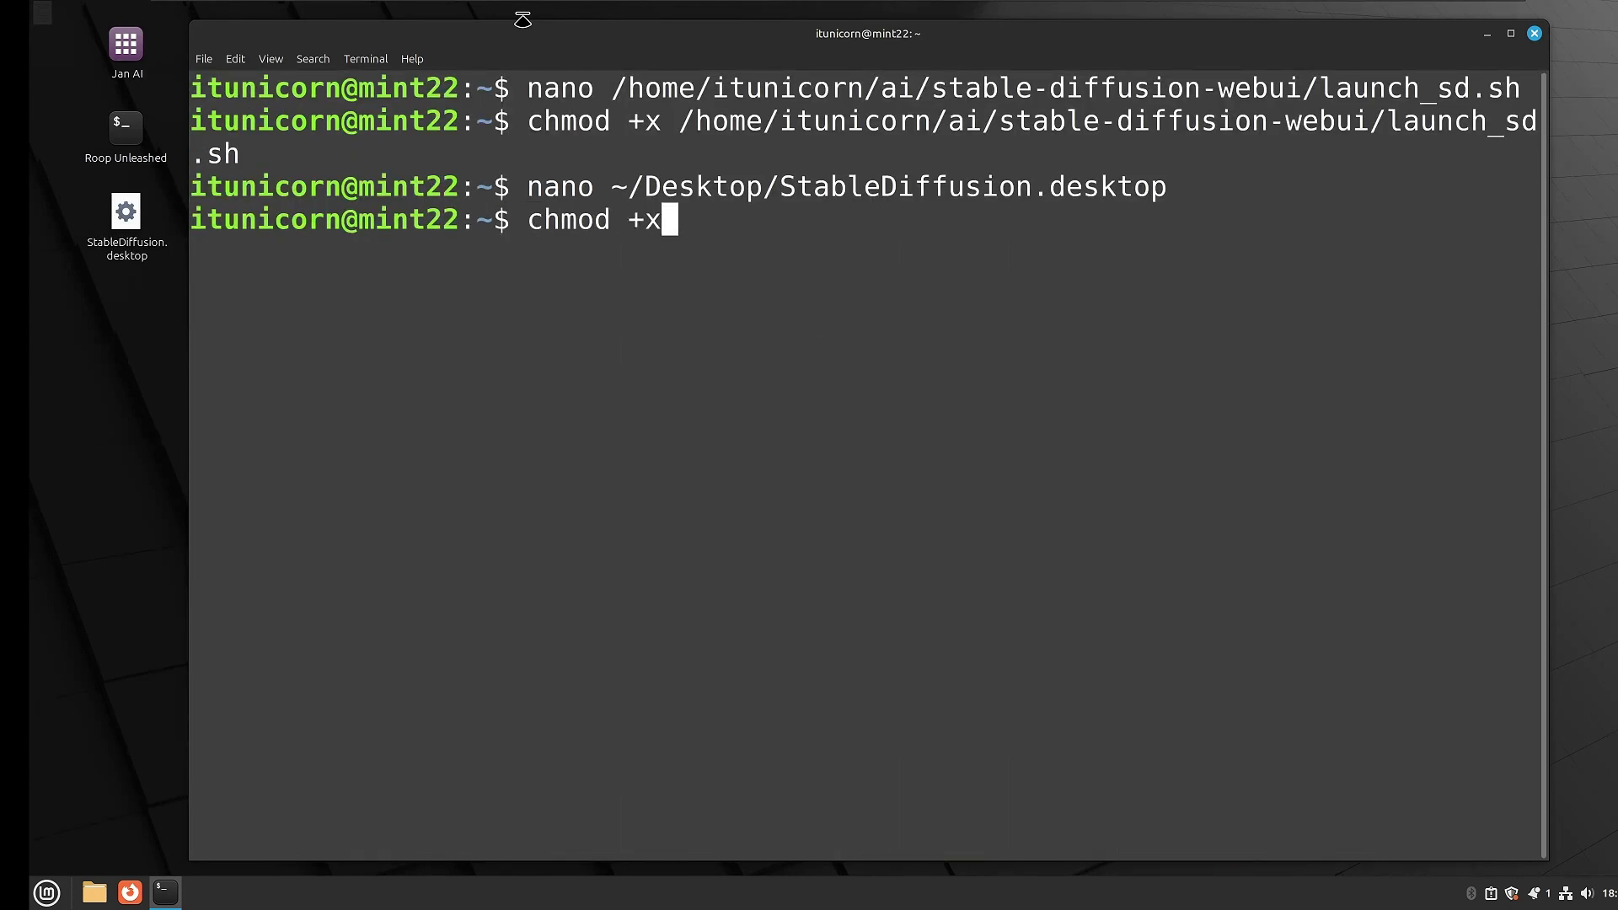
pyautogui.write('~/Des')
pyautogui.press('Tab')
pyautogui.write('S')
pyautogui.press('Tab')
pyautogui.press('Return')
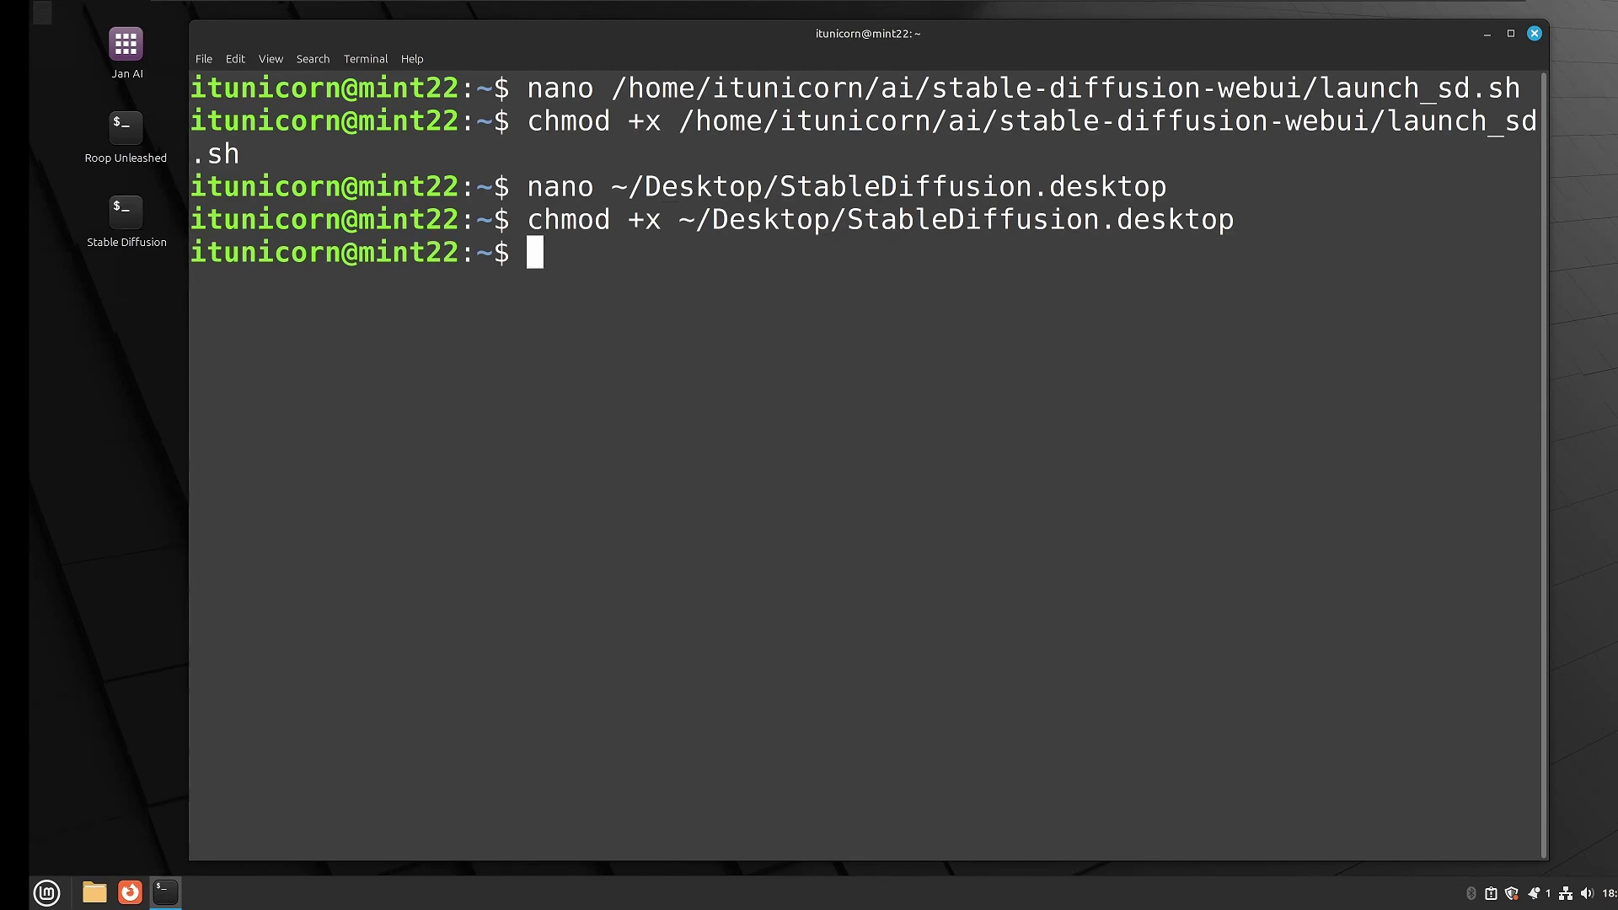
# - Launch the web UI from the new Stable Diffusion desktop icon, then close Firefox
pyautogui.click(1487, 33)
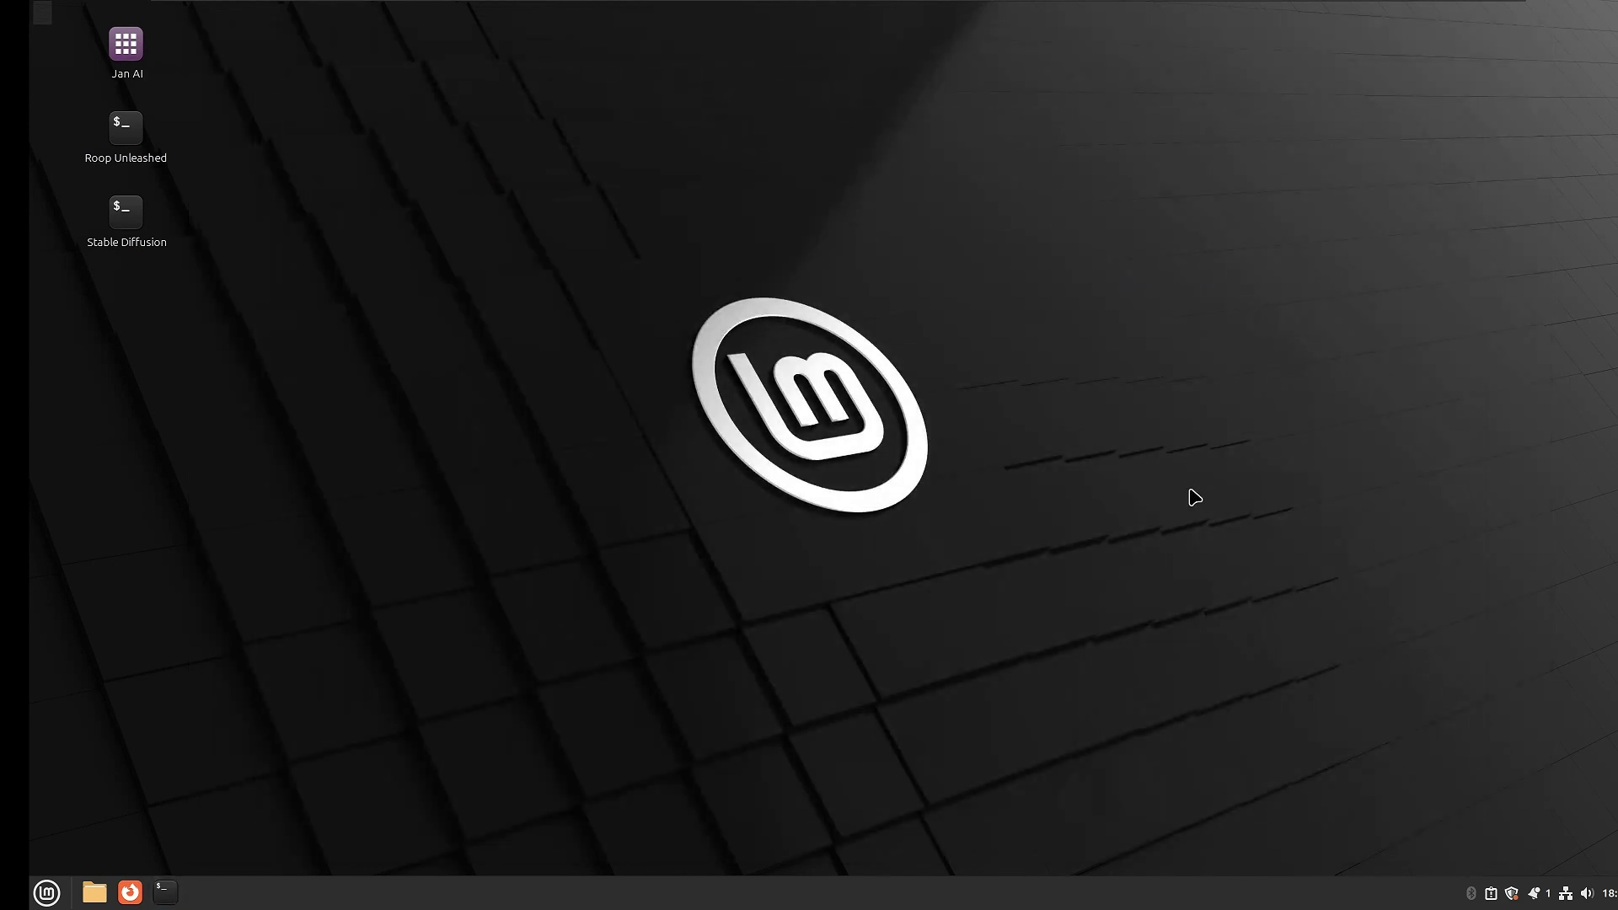
pyautogui.doubleClick(132, 229)
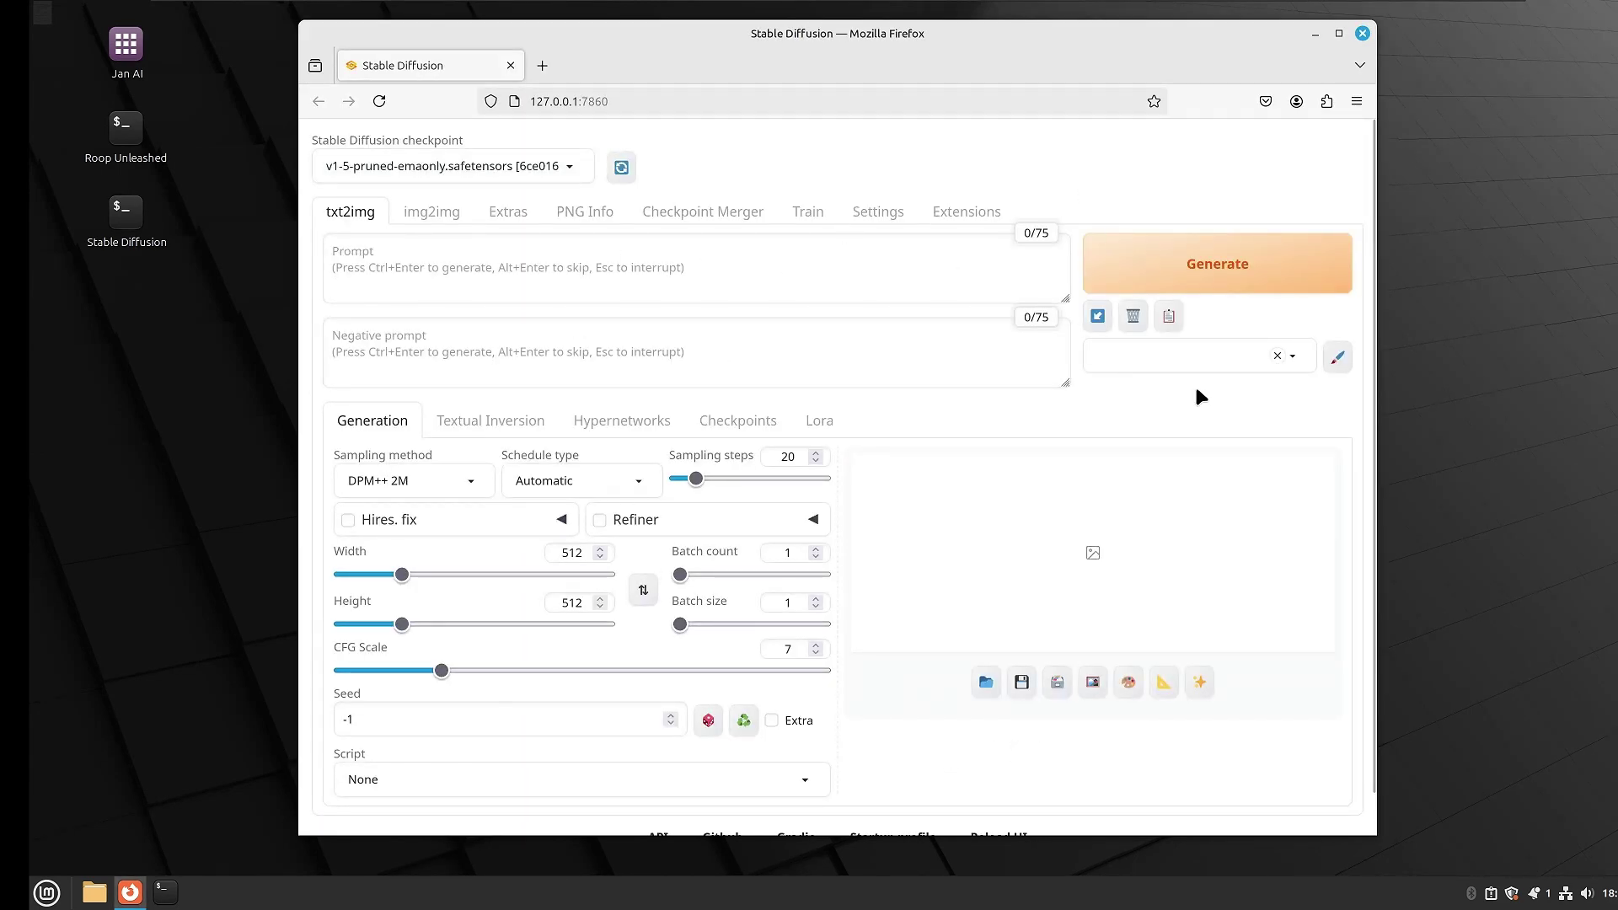
pyautogui.click(1362, 33)
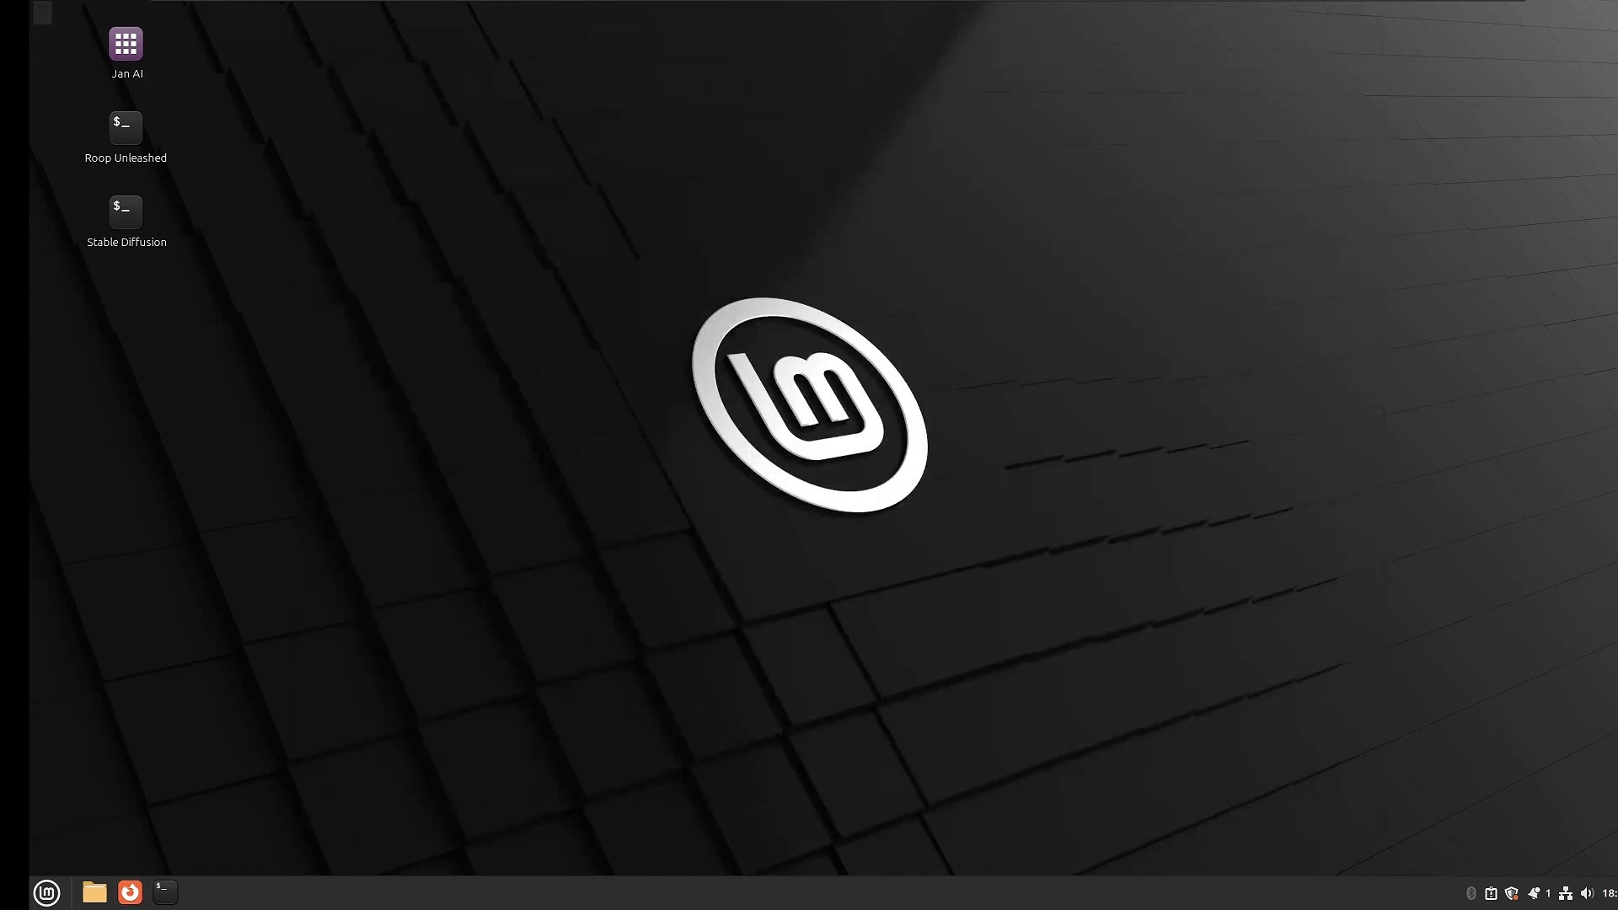